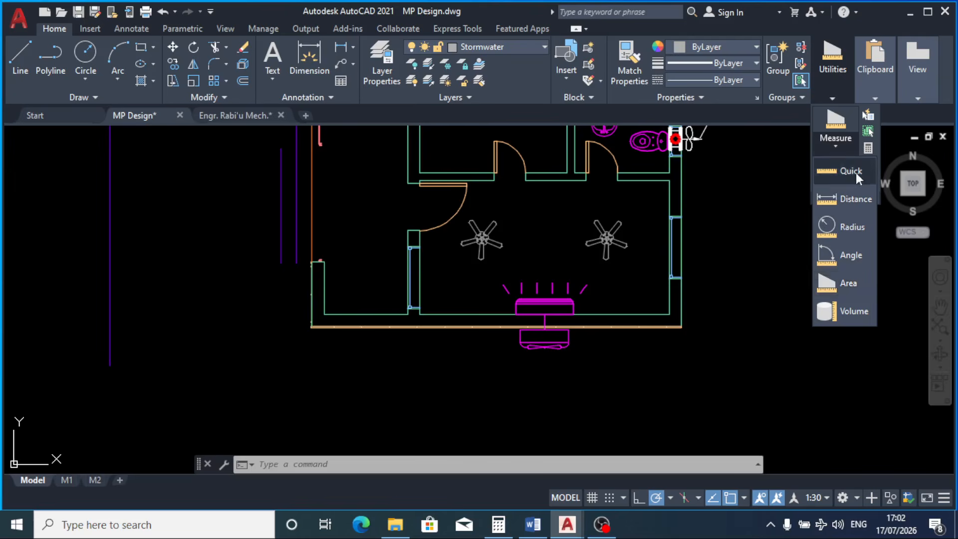
Step: Measure the floor area of the room with two ceiling fans by picking its four inner wall corners
{"action": "left_click", "coordinate": [846, 288]}
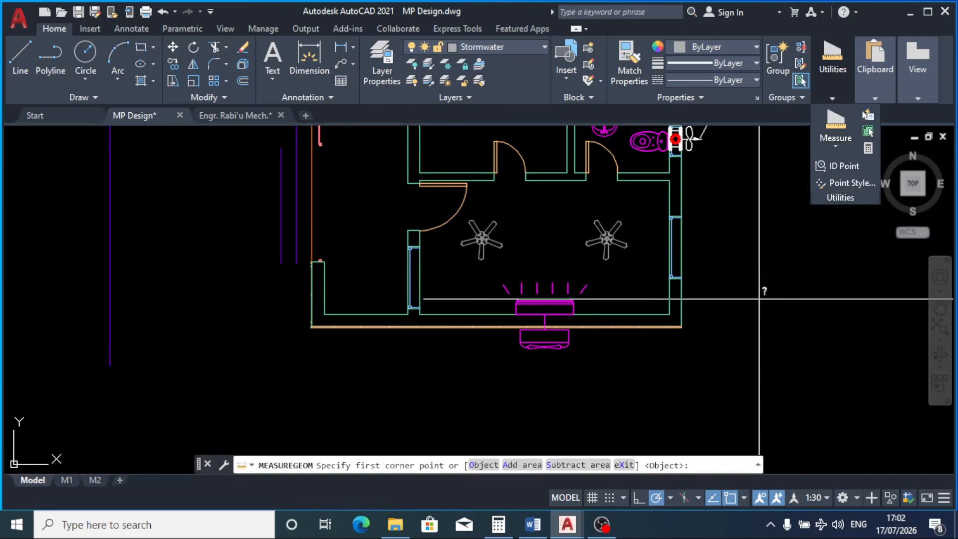
{"action": "scroll", "coordinate": [435, 174], "scroll_direction": "up", "scroll_amount": 6}
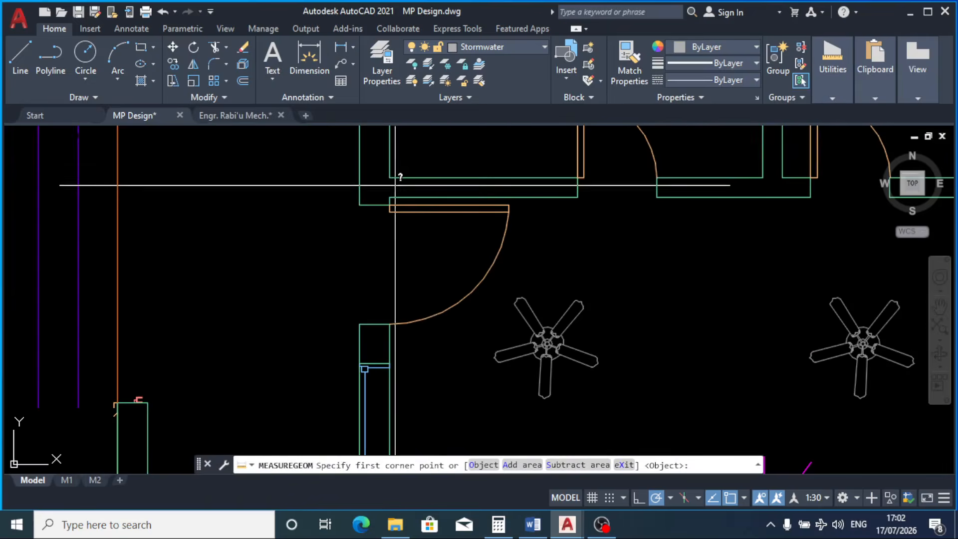
{"action": "left_click", "coordinate": [387, 199]}
{"action": "scroll", "coordinate": [387, 220], "scroll_direction": "down", "scroll_amount": 4}
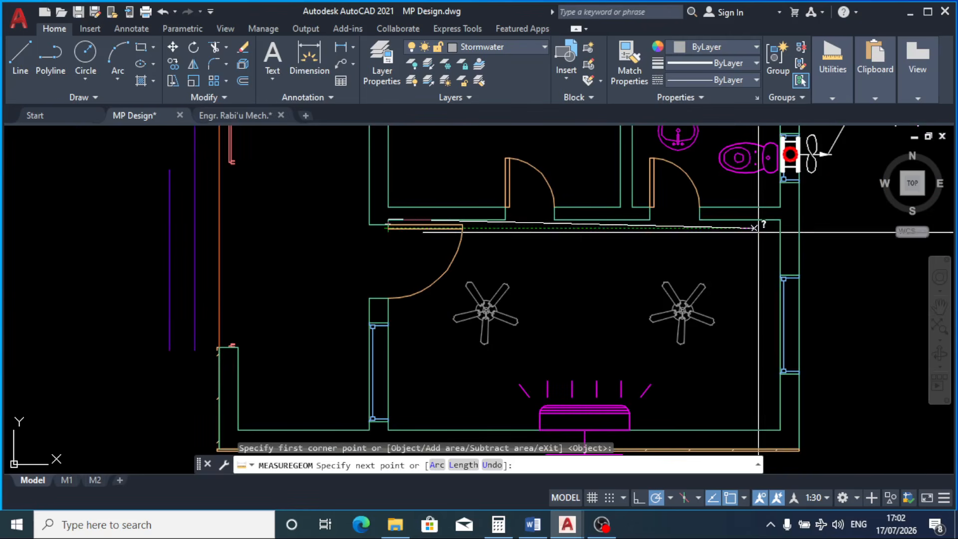
{"action": "left_click", "coordinate": [781, 229]}
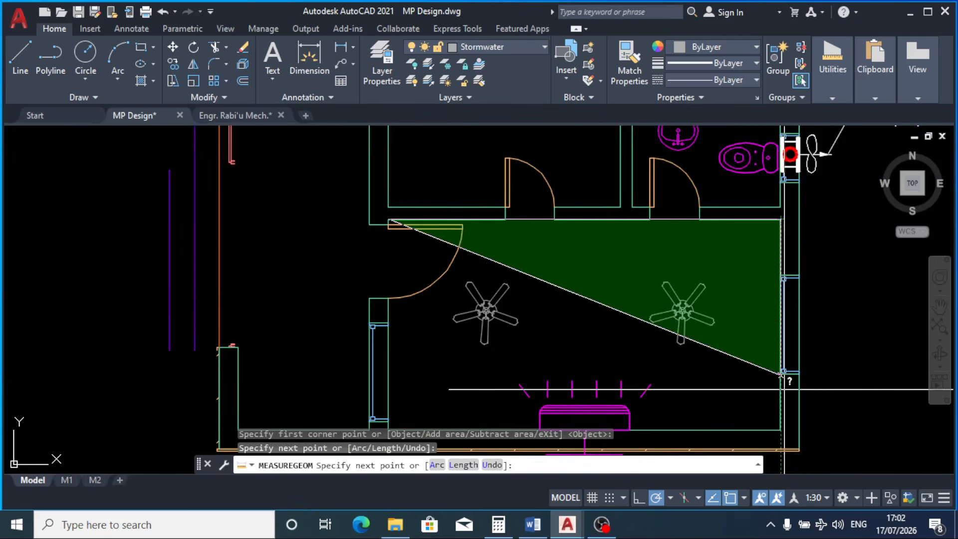
{"action": "scroll", "coordinate": [781, 430], "scroll_direction": "up", "scroll_amount": 2}
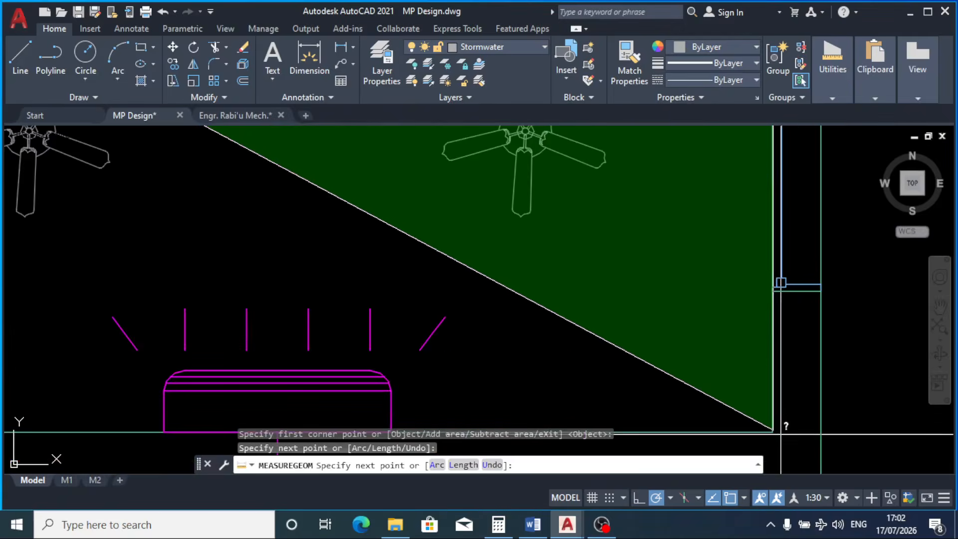
{"action": "left_click", "coordinate": [781, 428]}
{"action": "scroll", "coordinate": [787, 388], "scroll_direction": "down", "scroll_amount": 4}
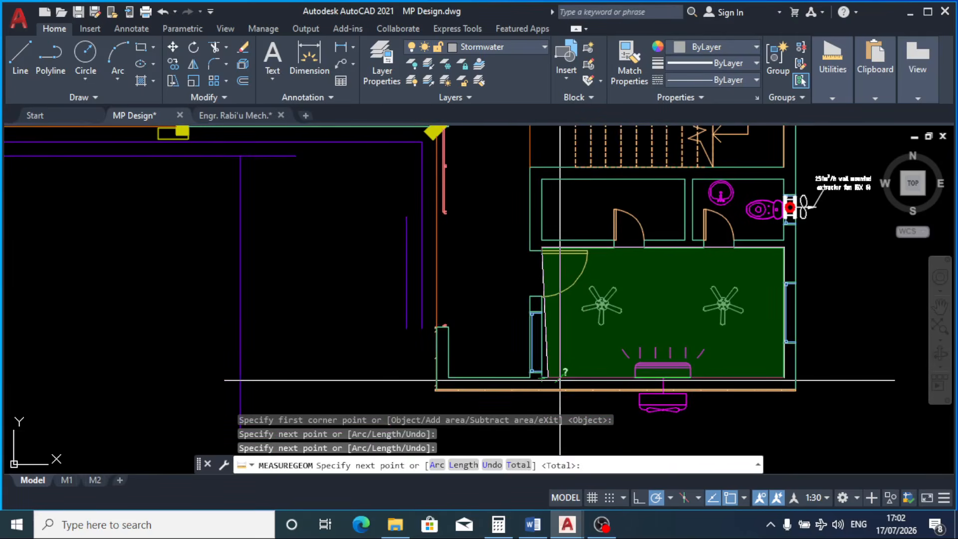
{"action": "scroll", "coordinate": [586, 364], "scroll_direction": "up", "scroll_amount": 3}
{"action": "left_click", "coordinate": [492, 376]}
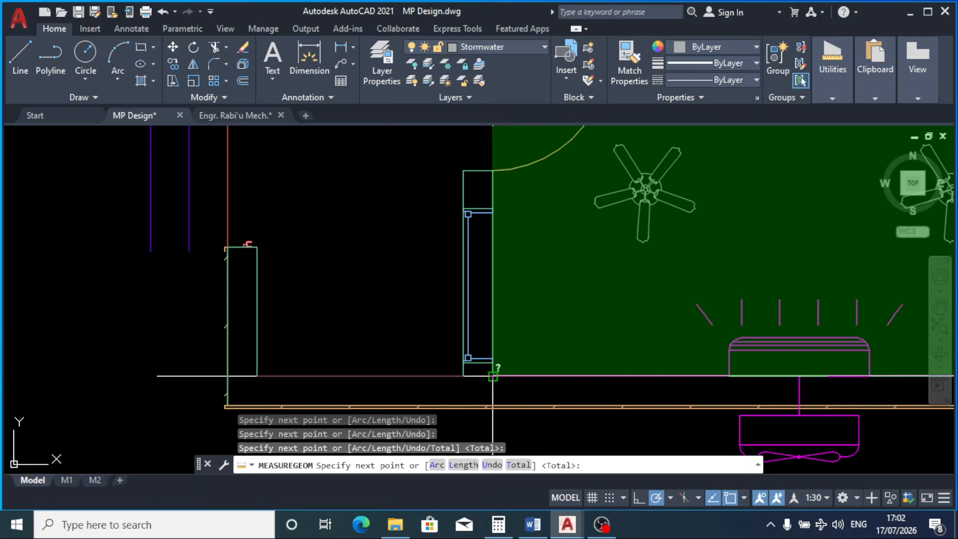
{"action": "key", "text": "Return"}
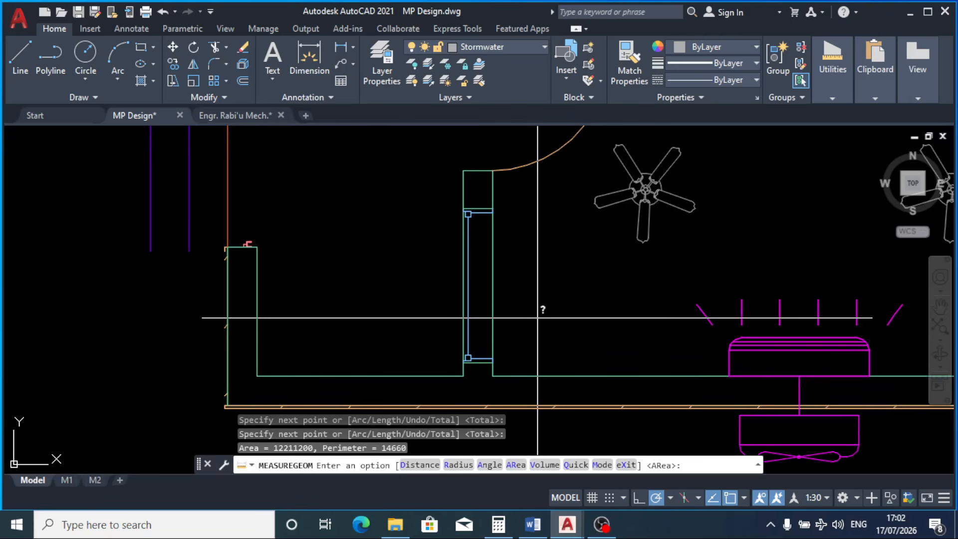
{"action": "key", "text": "Escape"}
{"action": "scroll", "coordinate": [529, 279], "scroll_direction": "down", "scroll_amount": 5}
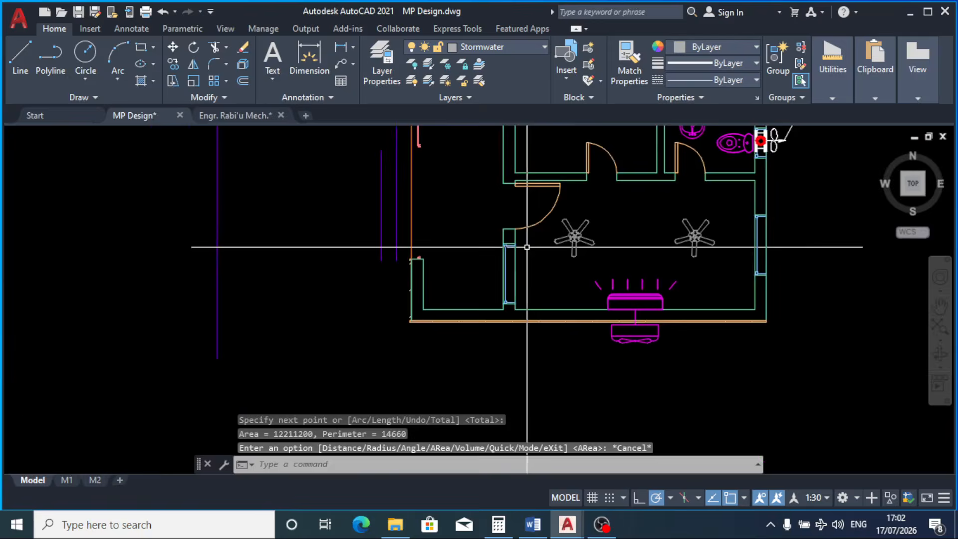
Step: Switch to Calculator and multiply 1785 by 12.21 to work out the two-fan room's cooling load
{"action": "left_click", "coordinate": [498, 524]}
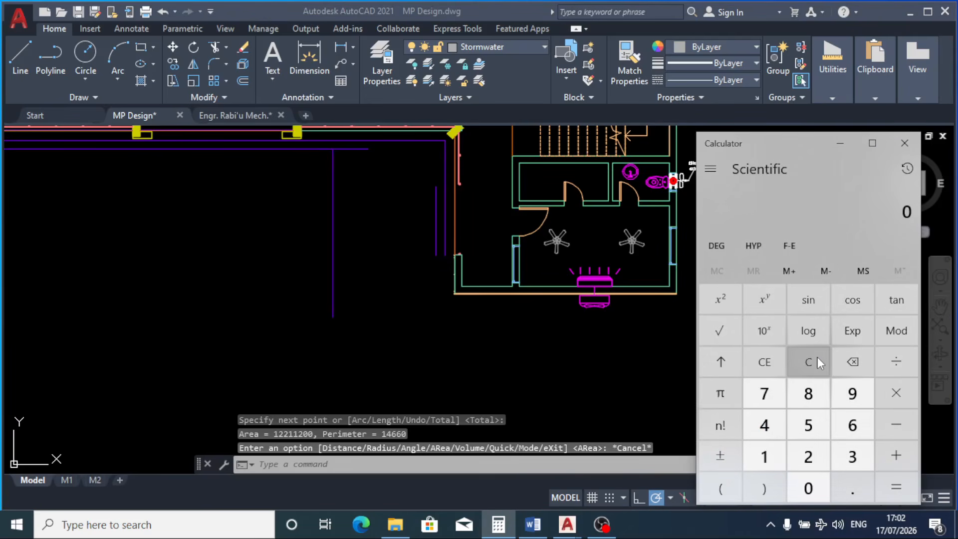
{"action": "left_click", "coordinate": [775, 456]}
{"action": "left_click", "coordinate": [766, 392]}
{"action": "left_click", "coordinate": [807, 390]}
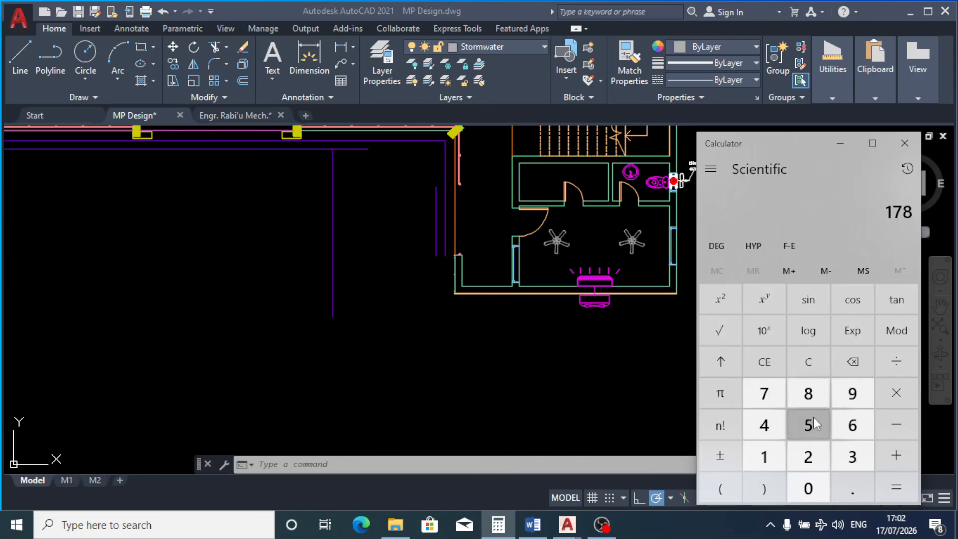
{"action": "left_click", "coordinate": [812, 423]}
{"action": "left_click", "coordinate": [896, 393]}
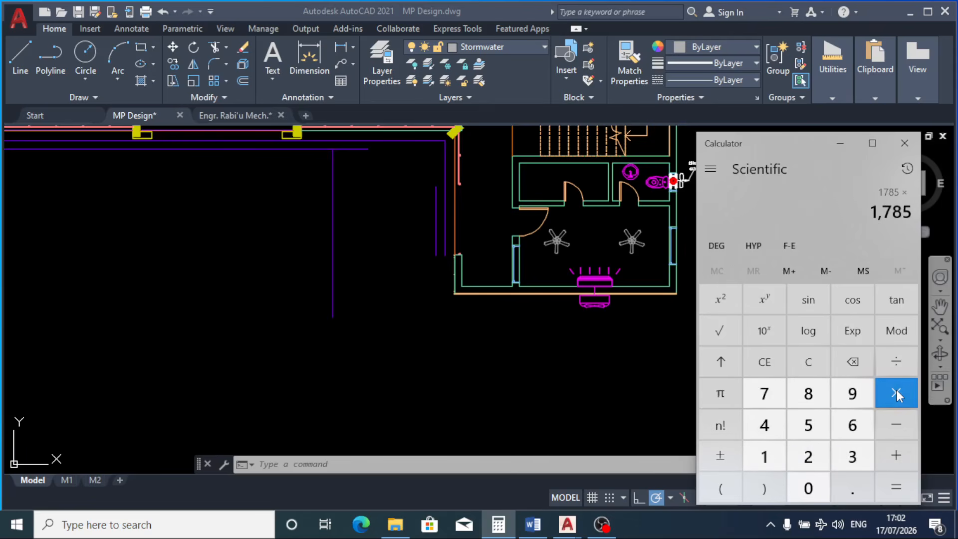
{"action": "left_click", "coordinate": [774, 454]}
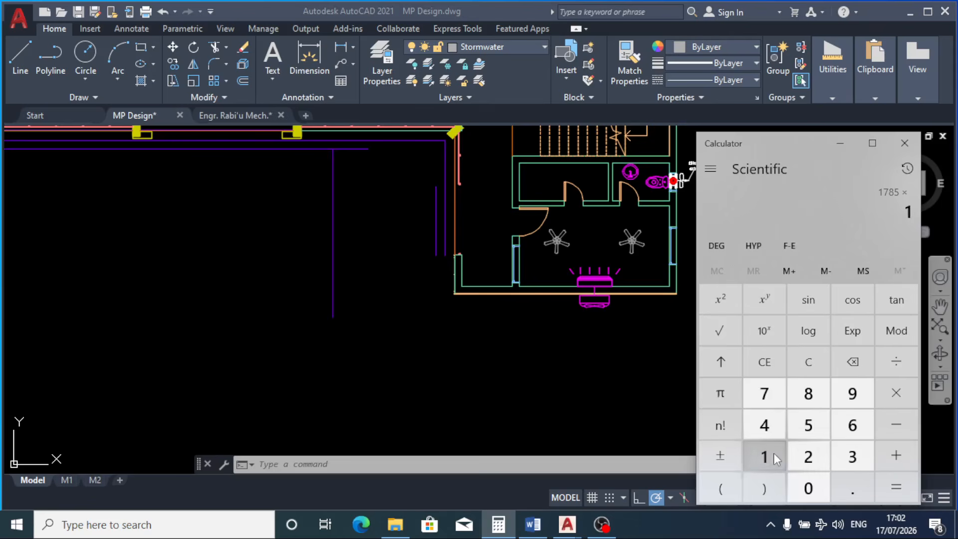
{"action": "left_click", "coordinate": [805, 454]}
{"action": "left_click", "coordinate": [851, 487]}
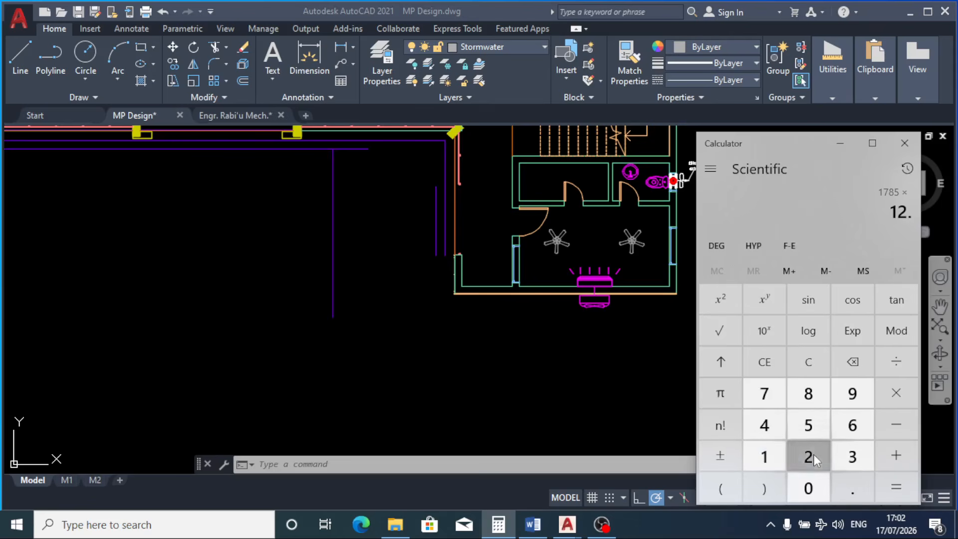
{"action": "left_click", "coordinate": [813, 454]}
{"action": "left_click", "coordinate": [769, 448]}
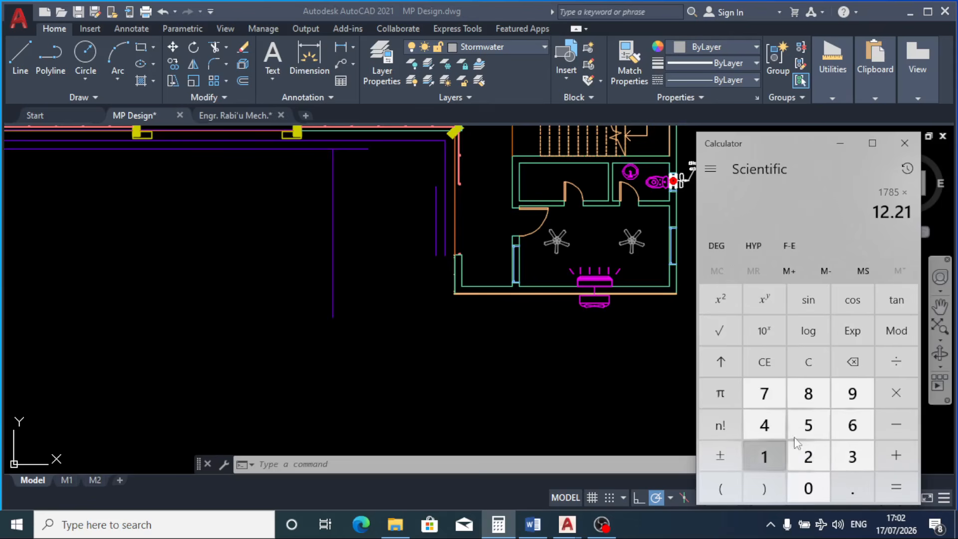
{"action": "left_click", "coordinate": [892, 488]}
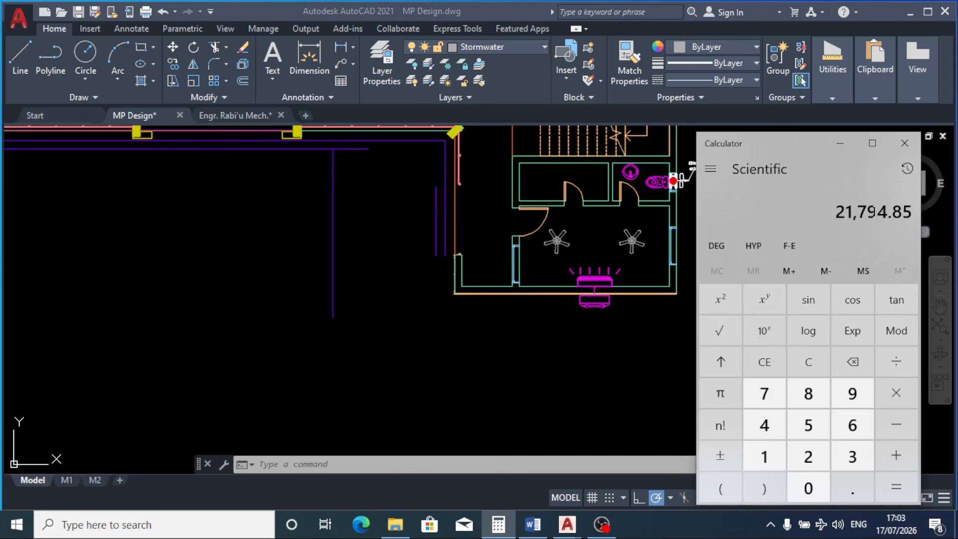
{"action": "left_click", "coordinate": [585, 238]}
{"action": "scroll", "coordinate": [669, 210], "scroll_direction": "up", "scroll_amount": 2}
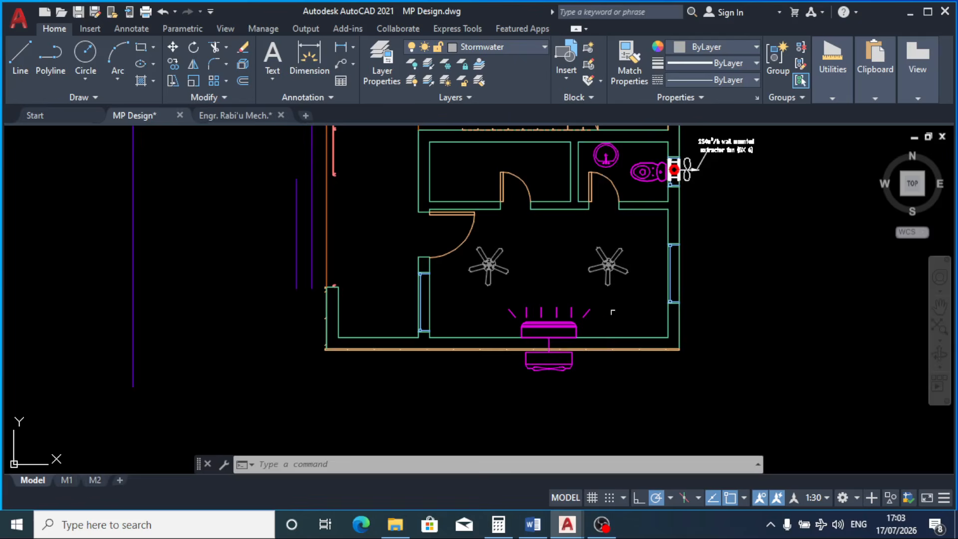
{"action": "scroll", "coordinate": [597, 340], "scroll_direction": "down", "scroll_amount": 3}
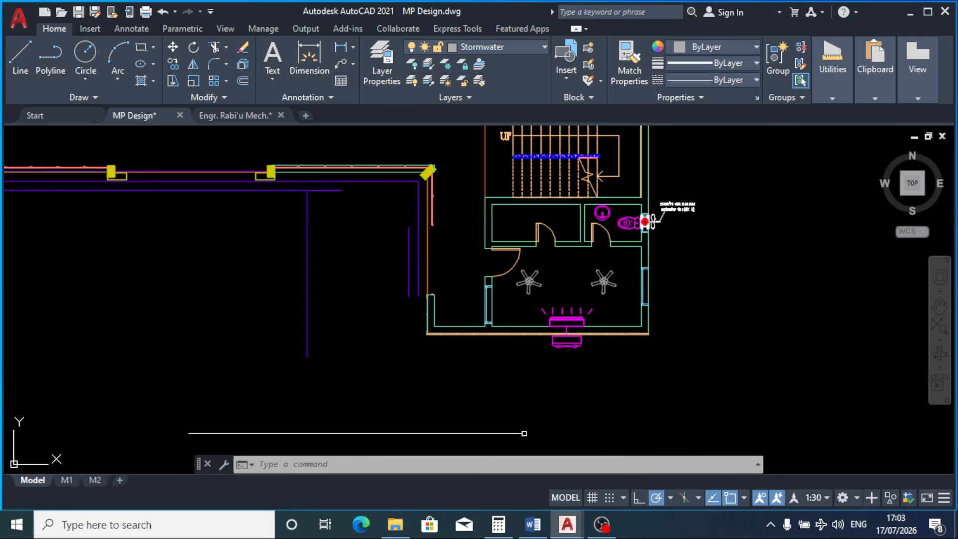
{"action": "left_click", "coordinate": [498, 524]}
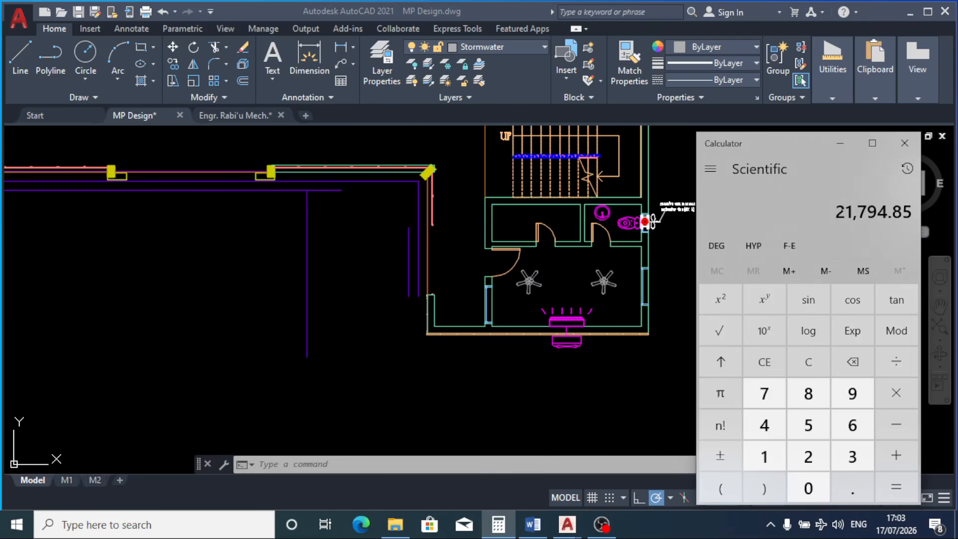
{"action": "left_click", "coordinate": [580, 374]}
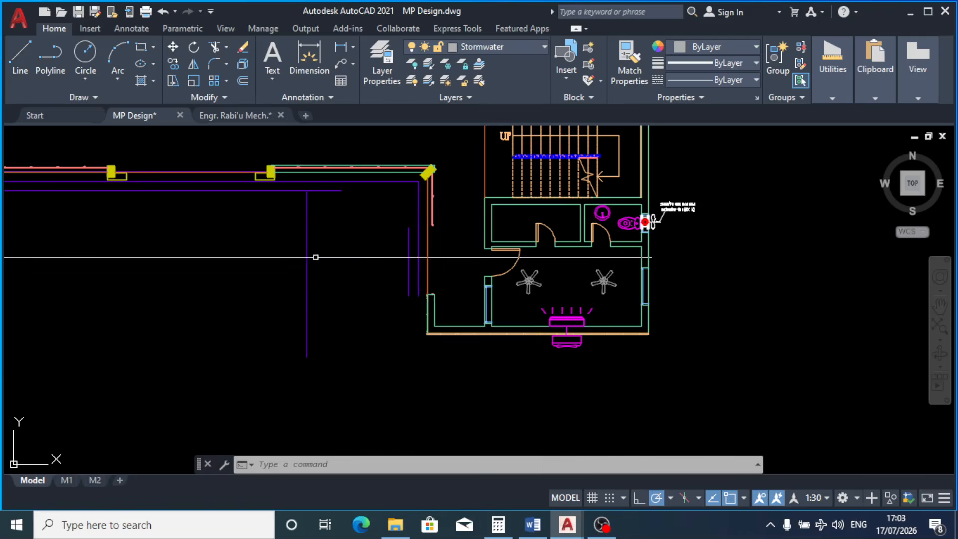
Step: Copy the middle 24,000 BTU label from the three-unit room to just above the wall-mounted AC unit in the two-fan room
{"action": "scroll", "coordinate": [428, 293], "scroll_direction": "down", "scroll_amount": 6}
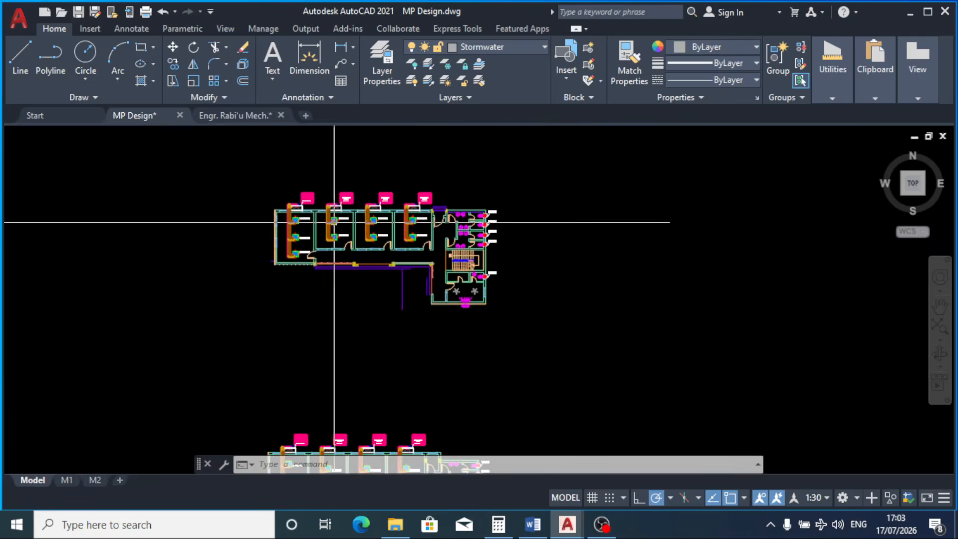
{"action": "scroll", "coordinate": [334, 223], "scroll_direction": "up", "scroll_amount": 6}
{"action": "left_click", "coordinate": [257, 262]}
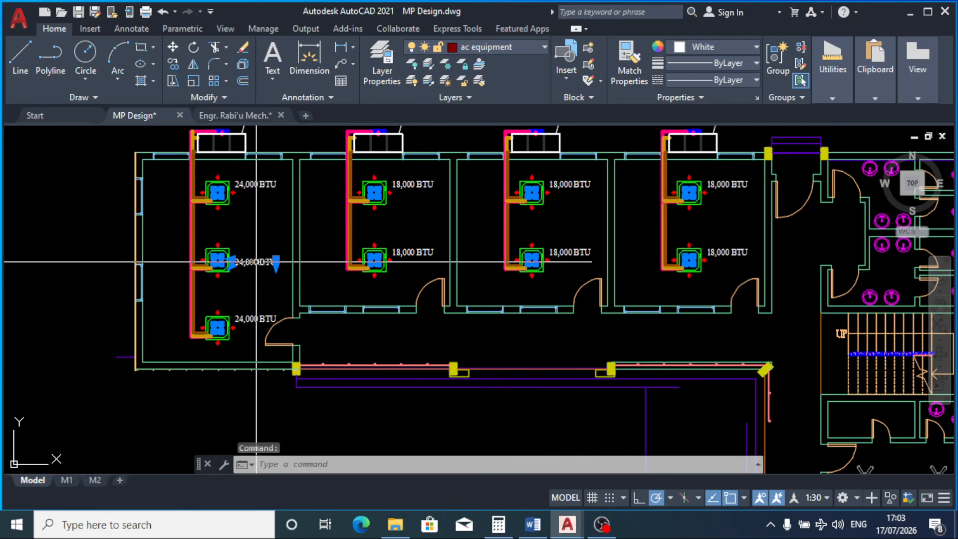
{"action": "left_click", "coordinate": [174, 63]}
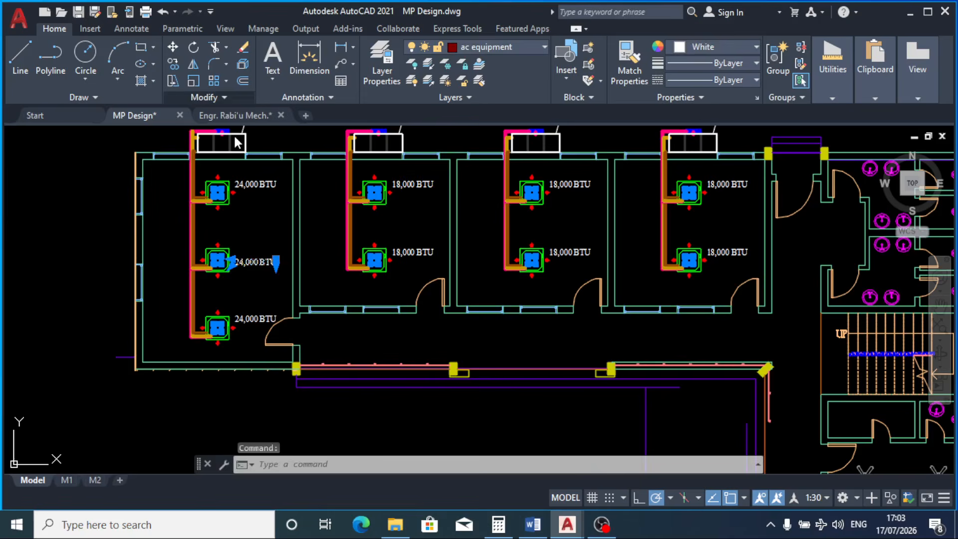
{"action": "left_click", "coordinate": [255, 253]}
{"action": "scroll", "coordinate": [210, 244], "scroll_direction": "down", "scroll_amount": 5}
{"action": "scroll", "coordinate": [344, 339], "scroll_direction": "up", "scroll_amount": 6}
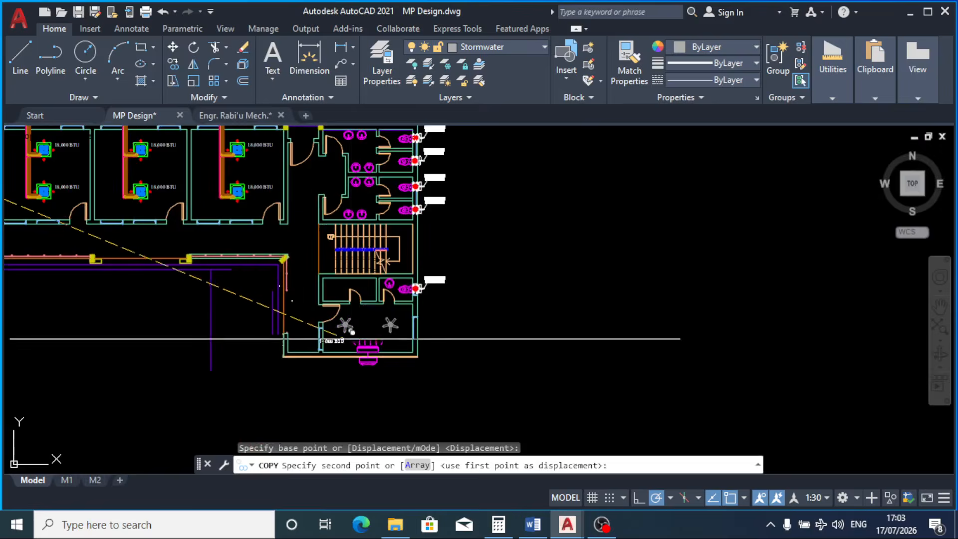
{"action": "scroll", "coordinate": [352, 332], "scroll_direction": "up", "scroll_amount": 8}
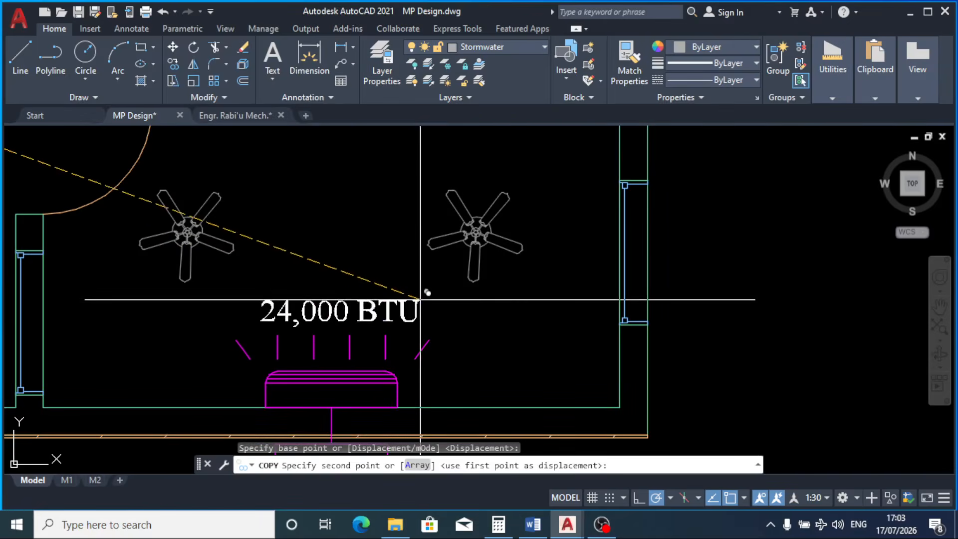
{"action": "left_click", "coordinate": [421, 299]}
{"action": "key", "text": "Escape"}
{"action": "scroll", "coordinate": [427, 299], "scroll_direction": "down", "scroll_amount": 4}
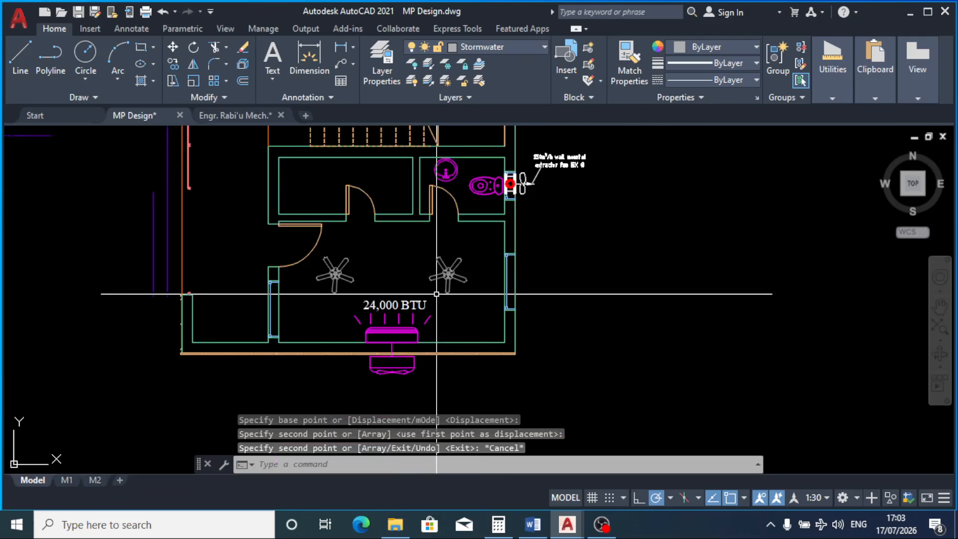
{"action": "scroll", "coordinate": [394, 382], "scroll_direction": "up", "scroll_amount": 2}
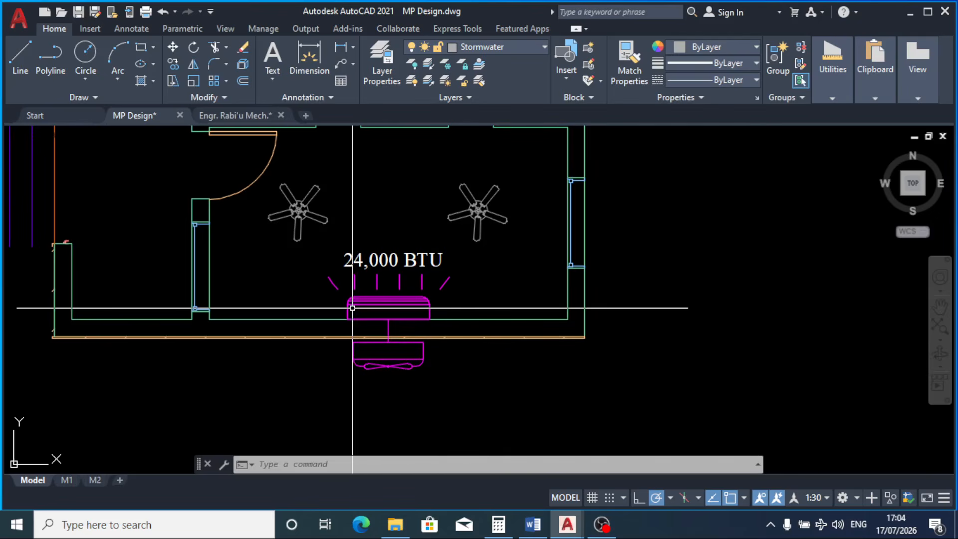
{"action": "scroll", "coordinate": [501, 295], "scroll_direction": "down", "scroll_amount": 2}
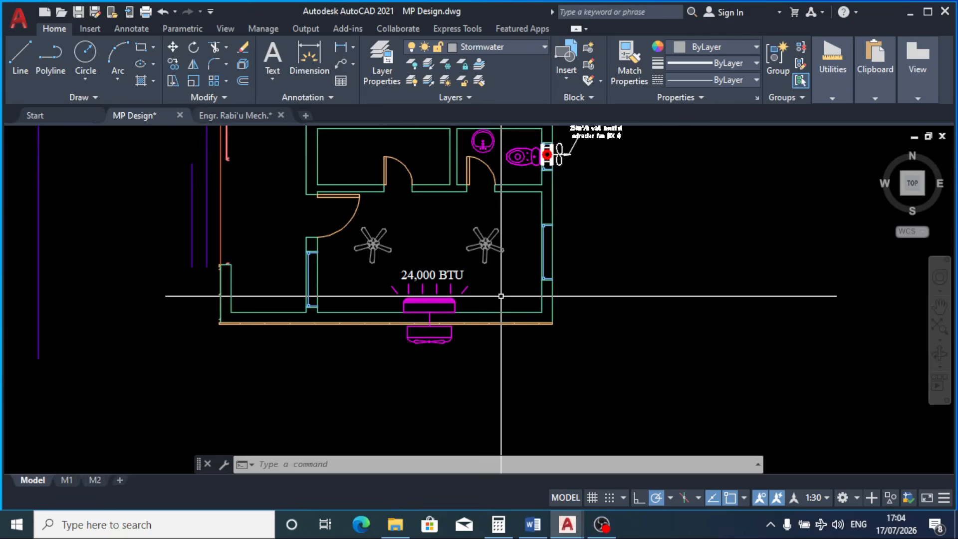
{"action": "scroll", "coordinate": [501, 296], "scroll_direction": "up", "scroll_amount": 4}
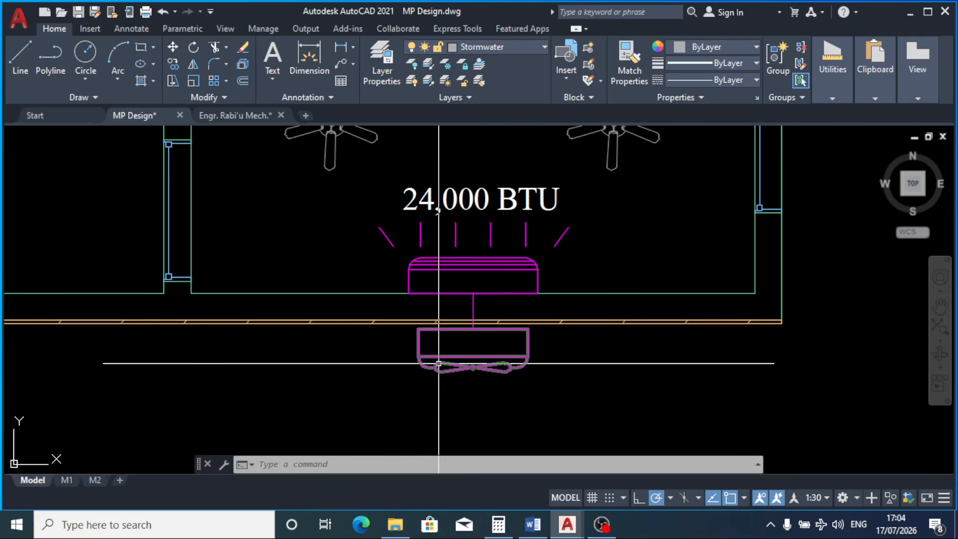
{"action": "scroll", "coordinate": [439, 363], "scroll_direction": "down", "scroll_amount": 3}
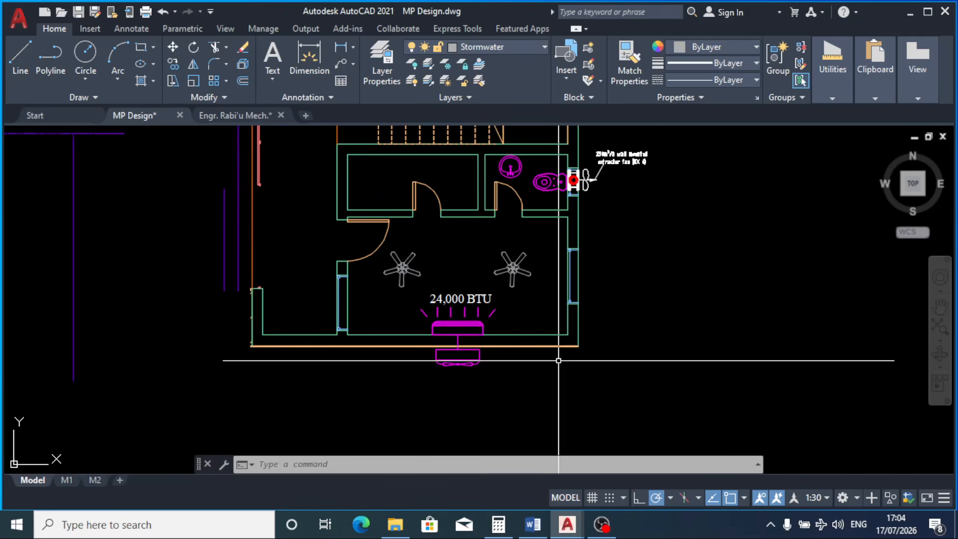
Step: Start an area measurement of the corner room below the stairs on the lower floor plan, picking its upper corners around the toilet enclosure
{"action": "scroll", "coordinate": [589, 335], "scroll_direction": "down", "scroll_amount": 5}
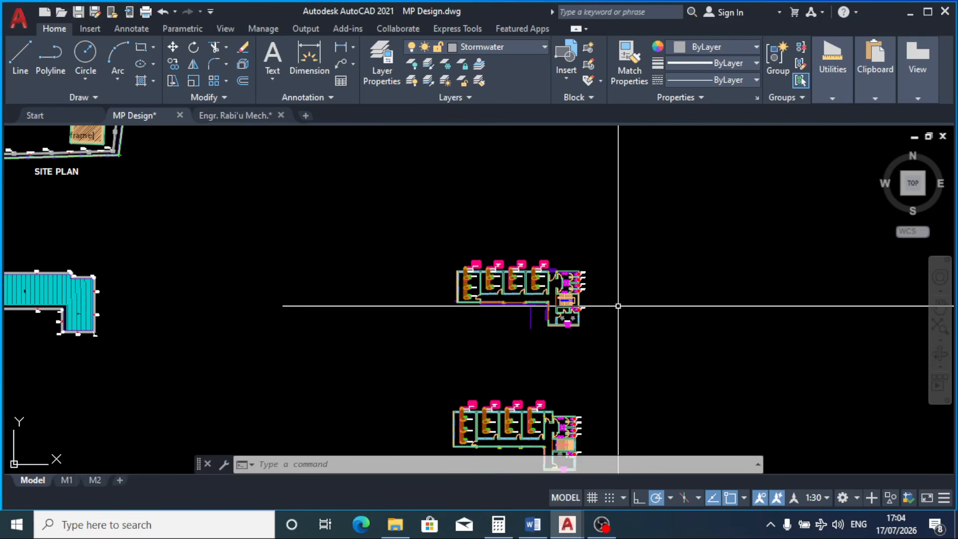
{"action": "scroll", "coordinate": [571, 383], "scroll_direction": "up", "scroll_amount": 8}
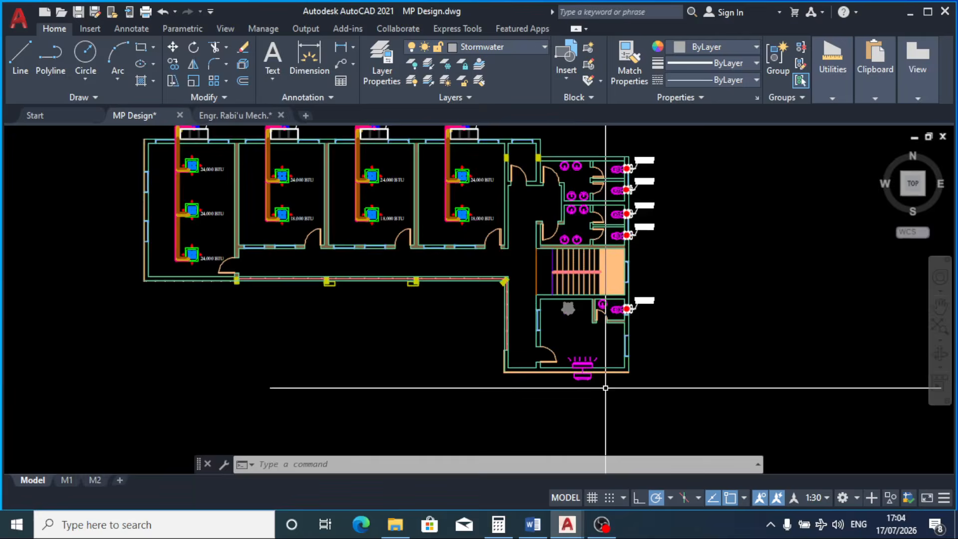
{"action": "scroll", "coordinate": [579, 290], "scroll_direction": "up", "scroll_amount": 4}
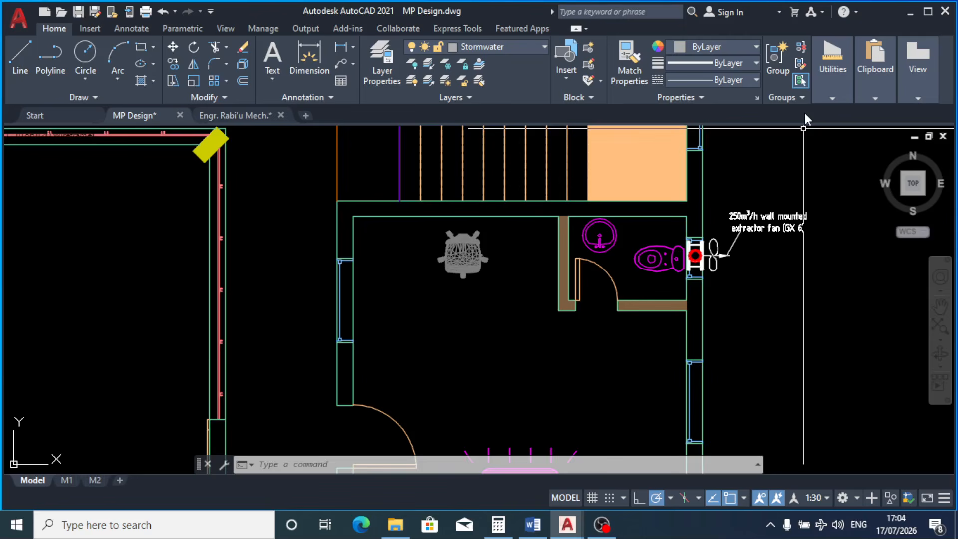
{"action": "mouse_move", "coordinate": [832, 94]}
{"action": "left_click", "coordinate": [832, 140]}
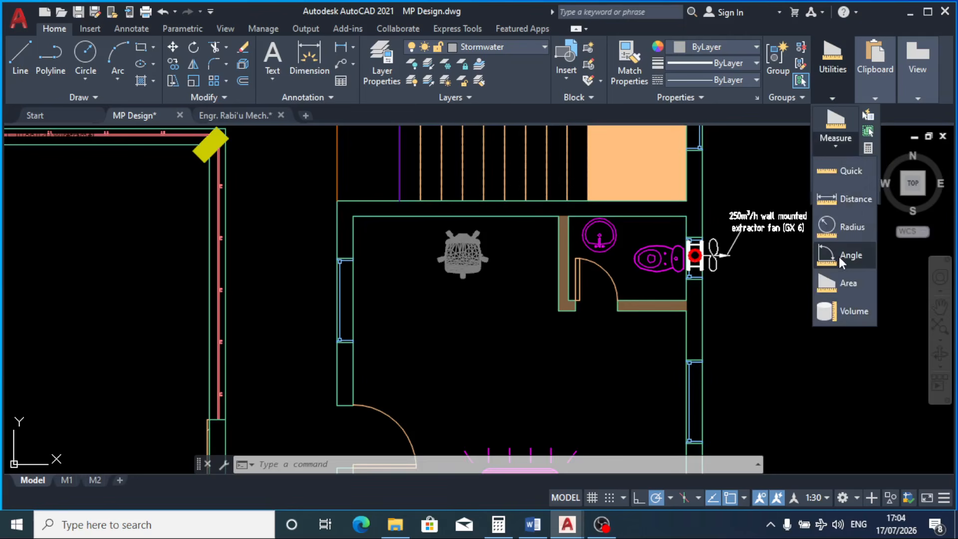
{"action": "left_click", "coordinate": [842, 283]}
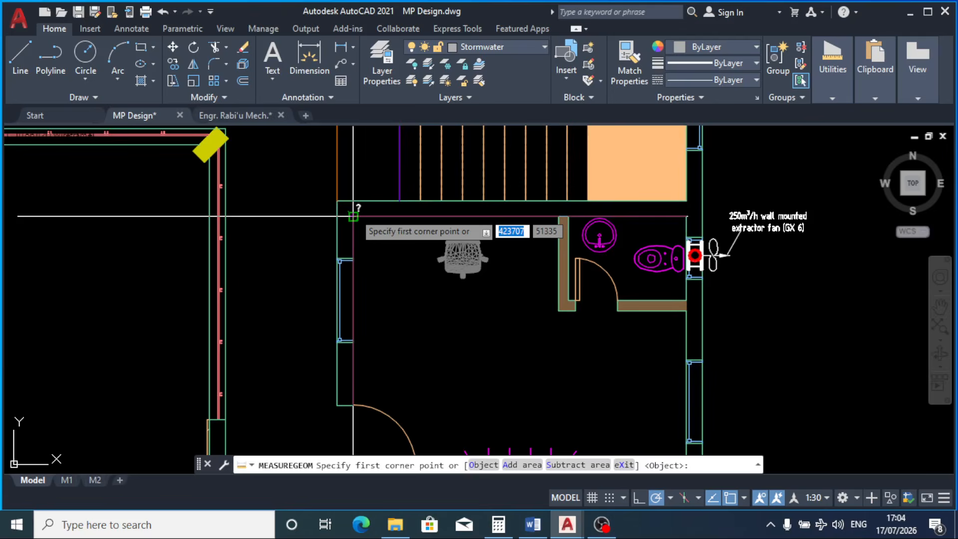
{"action": "left_click", "coordinate": [353, 216]}
{"action": "scroll", "coordinate": [561, 216], "scroll_direction": "up", "scroll_amount": 4}
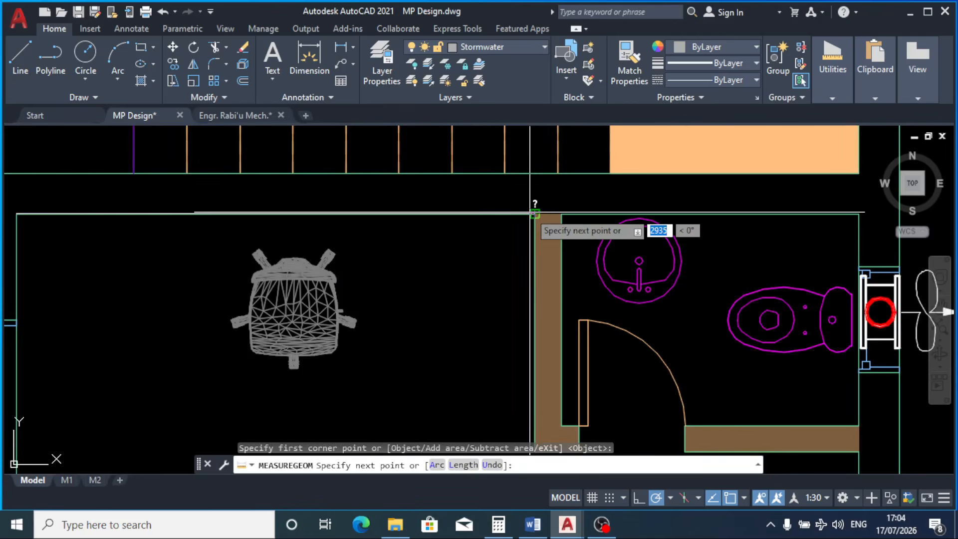
{"action": "left_click", "coordinate": [534, 214]}
{"action": "scroll", "coordinate": [535, 214], "scroll_direction": "down", "scroll_amount": 4}
{"action": "scroll", "coordinate": [533, 310], "scroll_direction": "up", "scroll_amount": 4}
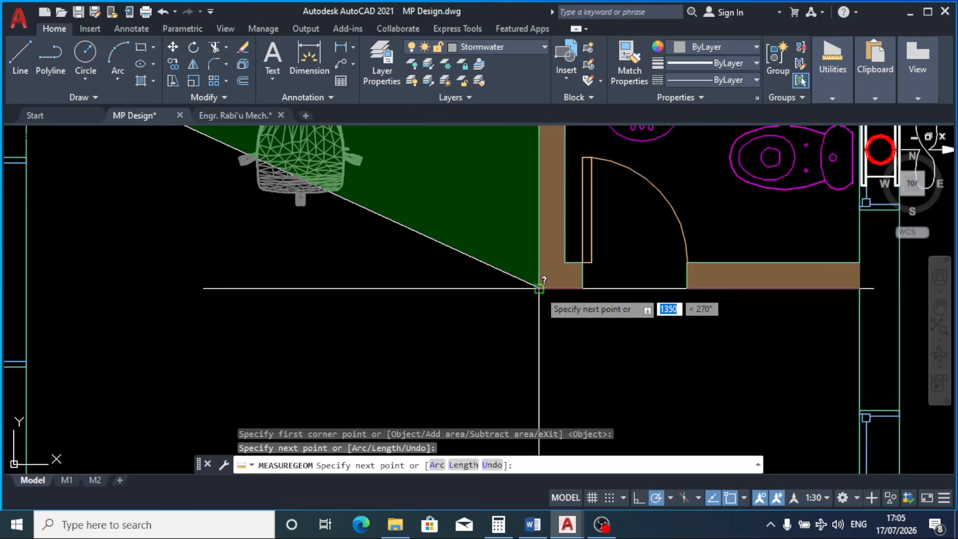
{"action": "left_click", "coordinate": [539, 288]}
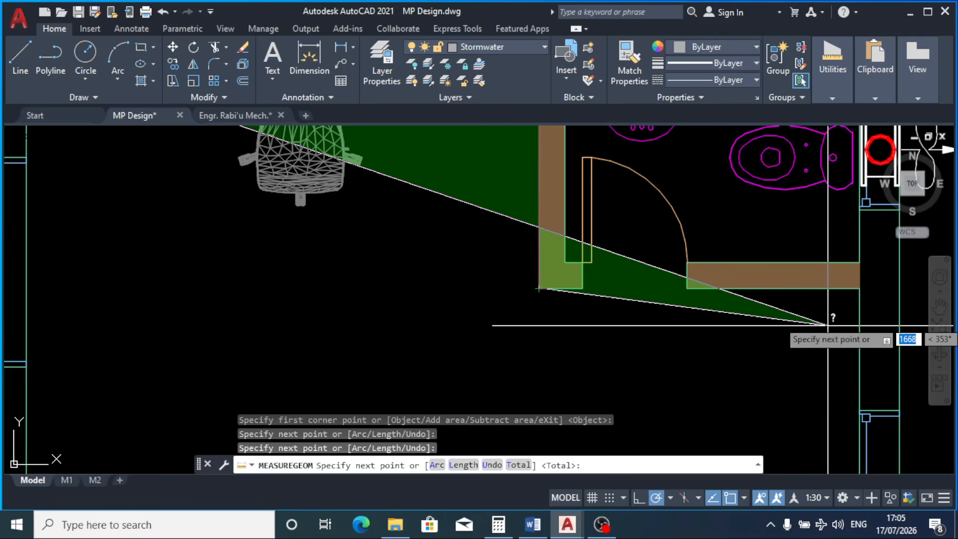
{"action": "scroll", "coordinate": [827, 319], "scroll_direction": "up", "scroll_amount": 4}
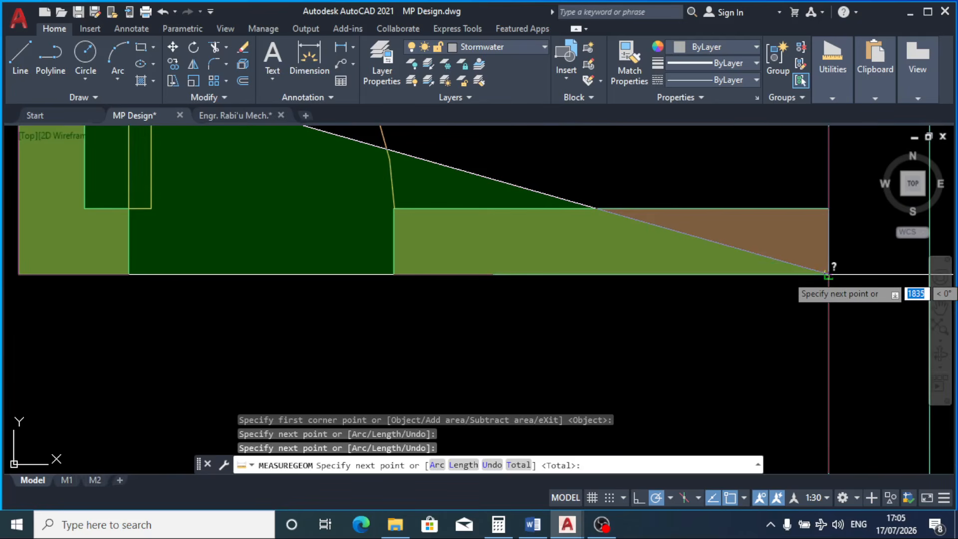
{"action": "scroll", "coordinate": [827, 274], "scroll_direction": "up", "scroll_amount": 3}
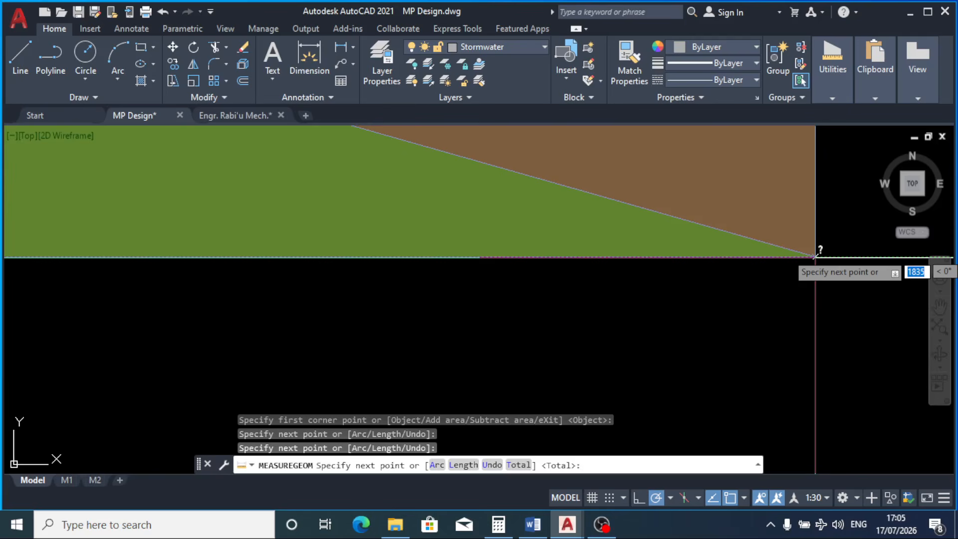
{"action": "left_click", "coordinate": [815, 257]}
Step: Pick the room's two lower inner wall corners and complete the area measurement
{"action": "scroll", "coordinate": [813, 249], "scroll_direction": "down", "scroll_amount": 2}
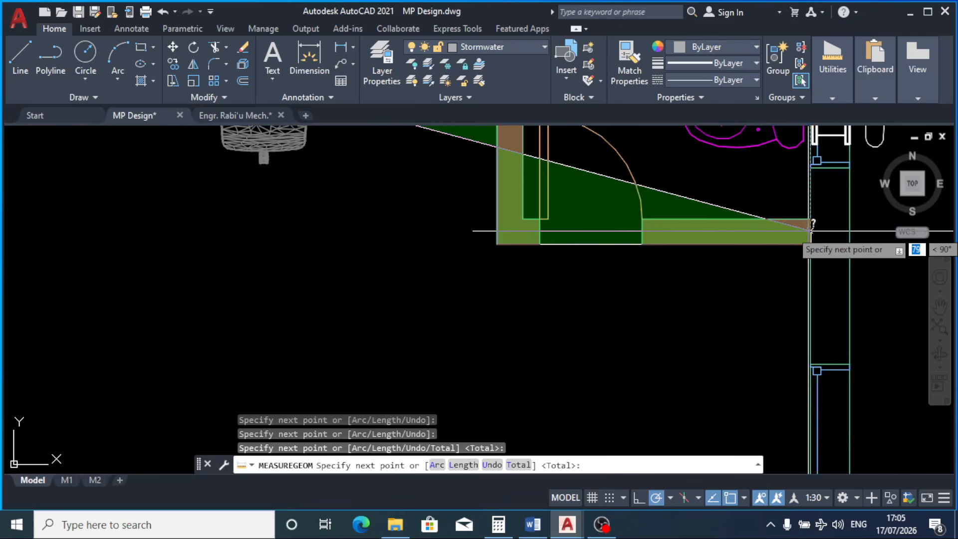
{"action": "scroll", "coordinate": [811, 230], "scroll_direction": "down", "scroll_amount": 4}
{"action": "scroll", "coordinate": [797, 303], "scroll_direction": "up", "scroll_amount": 3}
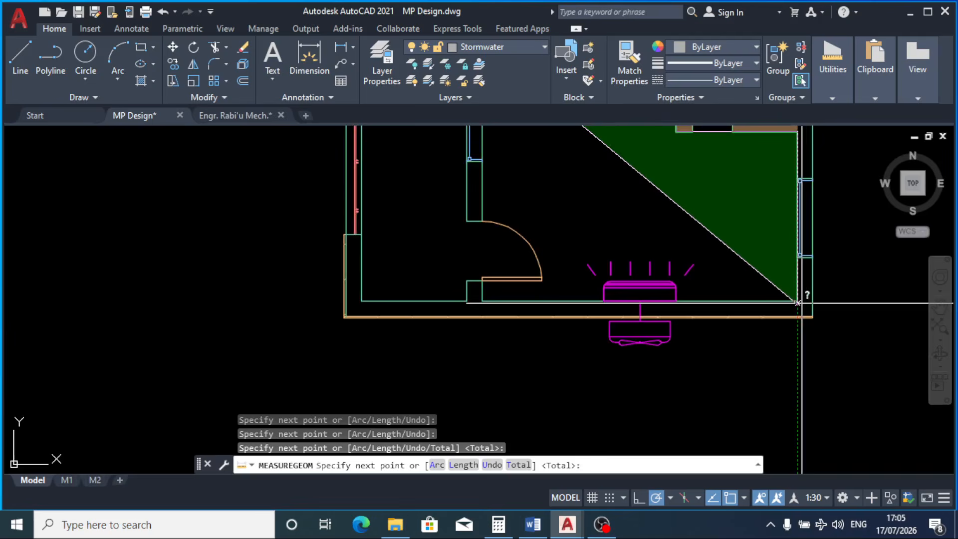
{"action": "scroll", "coordinate": [798, 303], "scroll_direction": "up", "scroll_amount": 5}
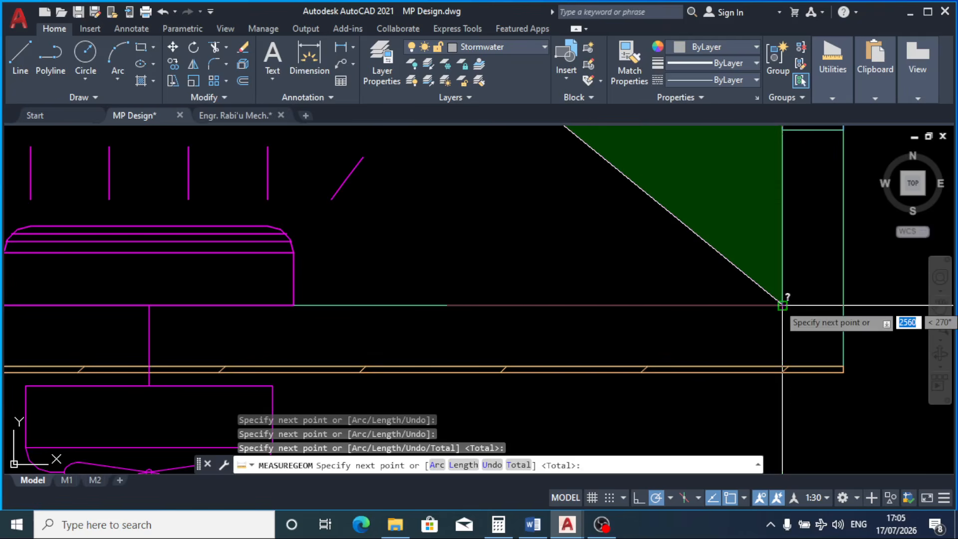
{"action": "left_click", "coordinate": [782, 305]}
{"action": "scroll", "coordinate": [782, 304], "scroll_direction": "down", "scroll_amount": 8}
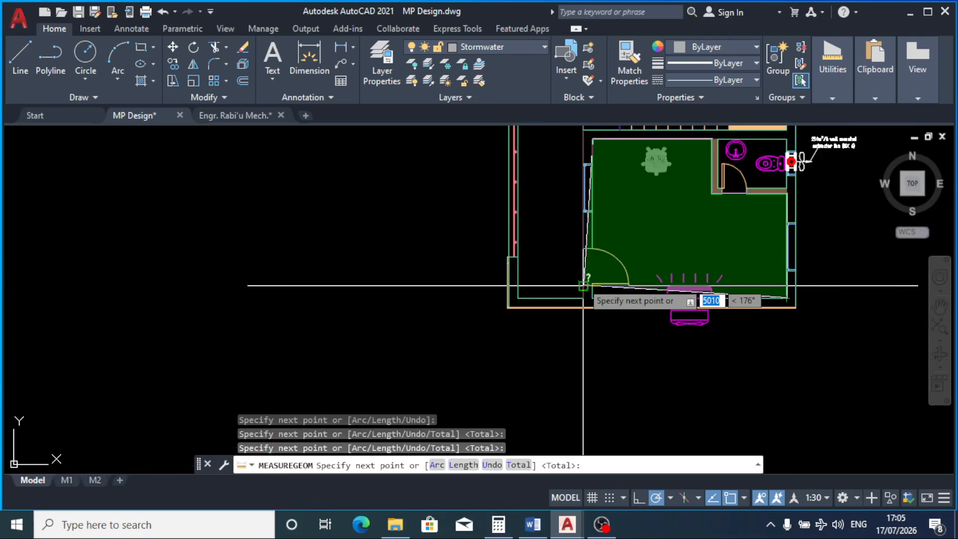
{"action": "scroll", "coordinate": [582, 286], "scroll_direction": "up", "scroll_amount": 6}
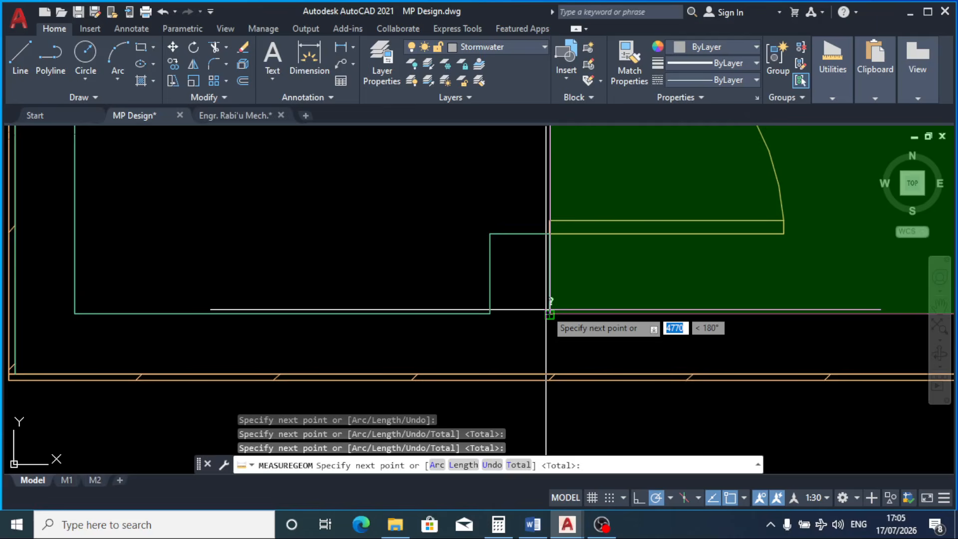
{"action": "left_click", "coordinate": [549, 314]}
{"action": "scroll", "coordinate": [549, 314], "scroll_direction": "down", "scroll_amount": 2}
{"action": "scroll", "coordinate": [547, 312], "scroll_direction": "down", "scroll_amount": 4}
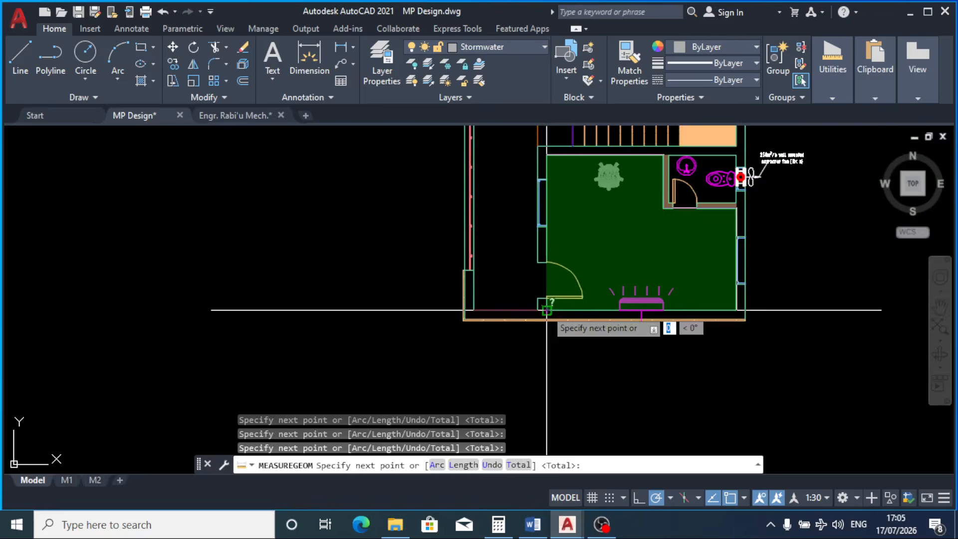
{"action": "scroll", "coordinate": [542, 312], "scroll_direction": "up", "scroll_amount": 3}
{"action": "scroll", "coordinate": [543, 312], "scroll_direction": "up", "scroll_amount": 3}
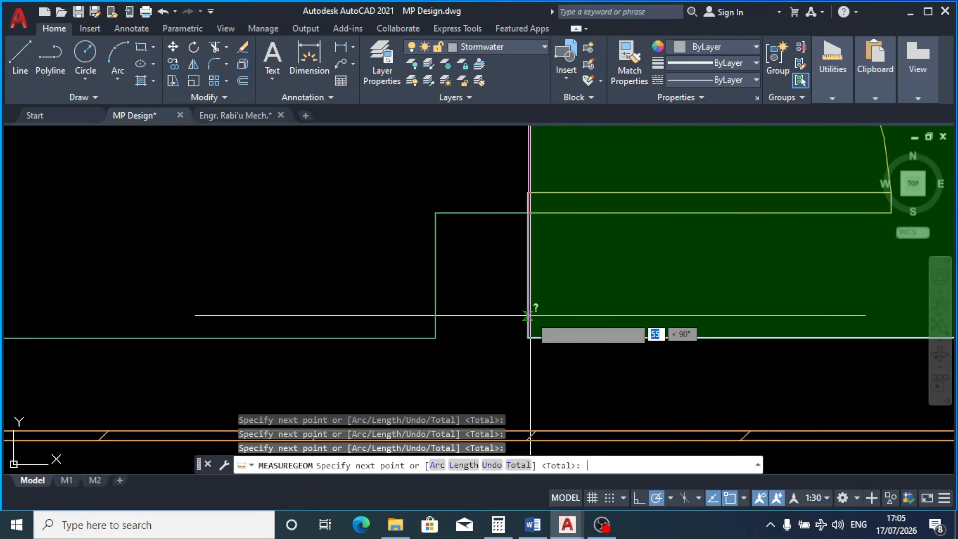
{"action": "key", "text": "Return"}
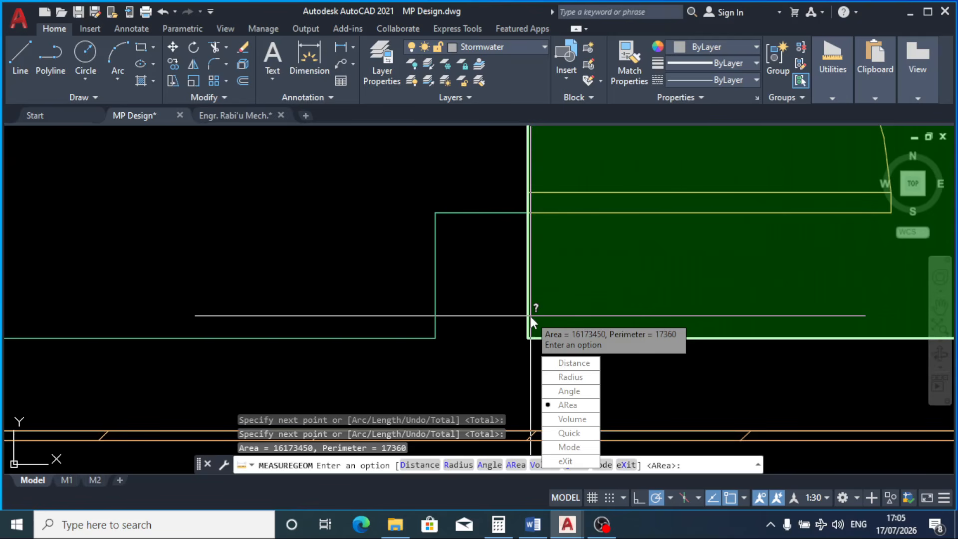
{"action": "key", "text": "Escape"}
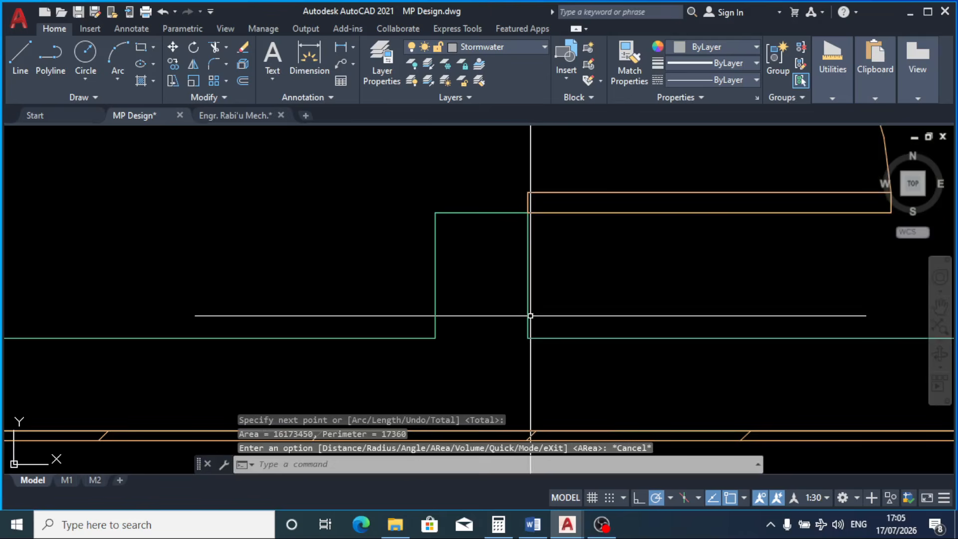
Step: Switch to Calculator, multiply 16.17 by 1785 for the room's cooling load, and review the result alongside the floor plan
{"action": "left_click", "coordinate": [498, 524]}
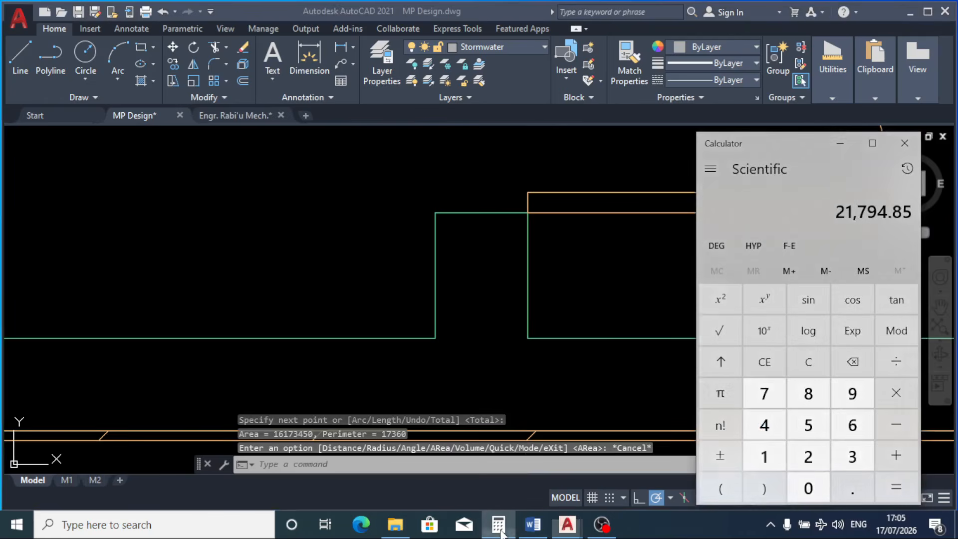
{"action": "left_click", "coordinate": [810, 366]}
{"action": "left_click", "coordinate": [771, 460]}
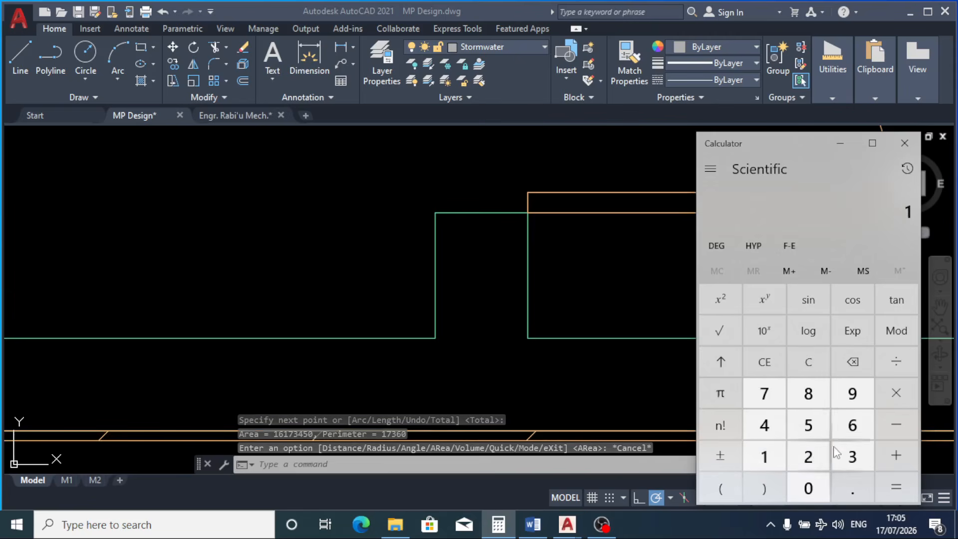
{"action": "left_click", "coordinate": [852, 425]}
{"action": "left_click", "coordinate": [850, 487]}
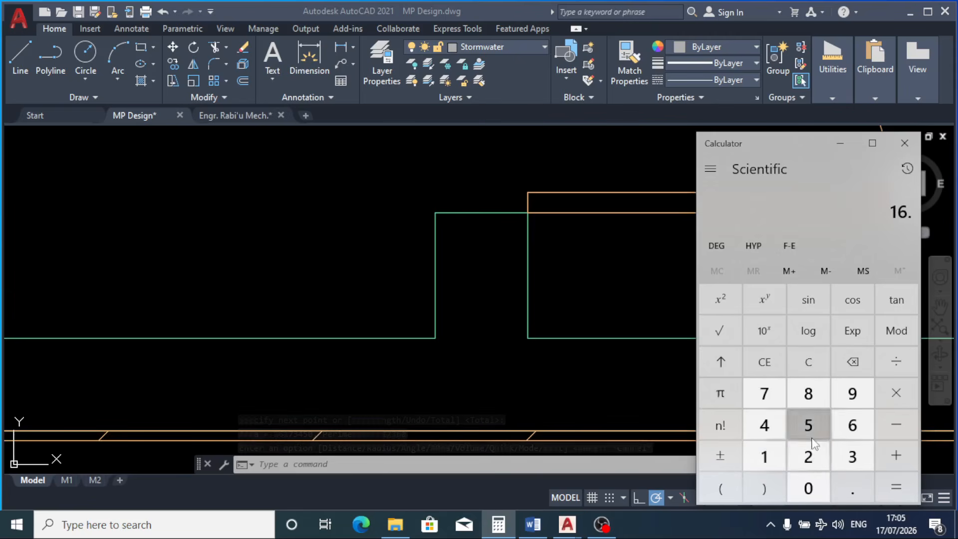
{"action": "left_click", "coordinate": [764, 456]}
{"action": "left_click", "coordinate": [764, 394]}
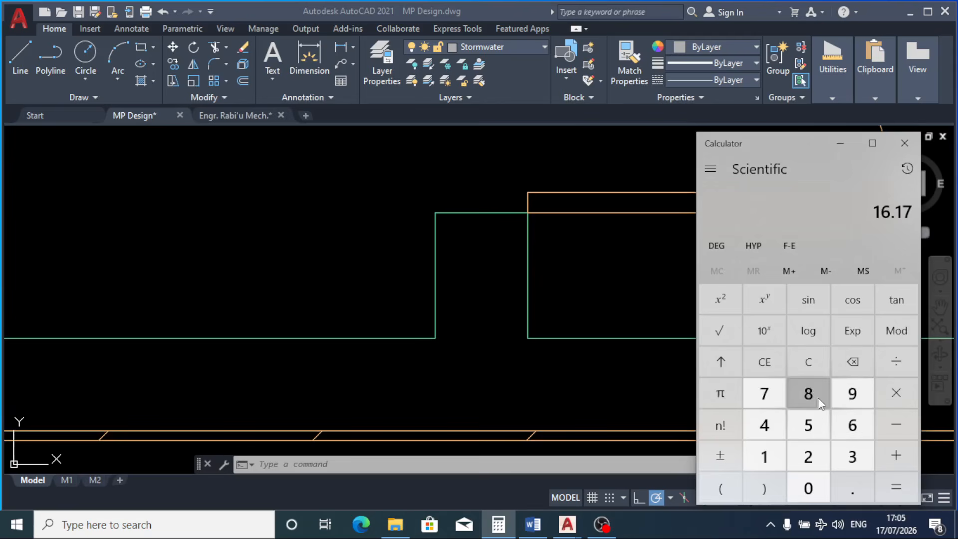
{"action": "left_click", "coordinate": [897, 390]}
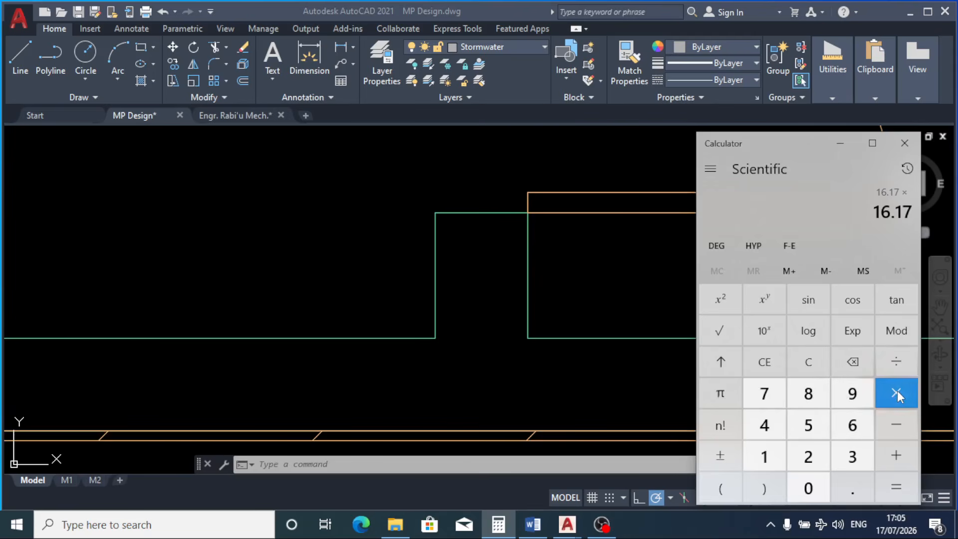
{"action": "left_click", "coordinate": [769, 455]}
{"action": "left_click", "coordinate": [765, 393]}
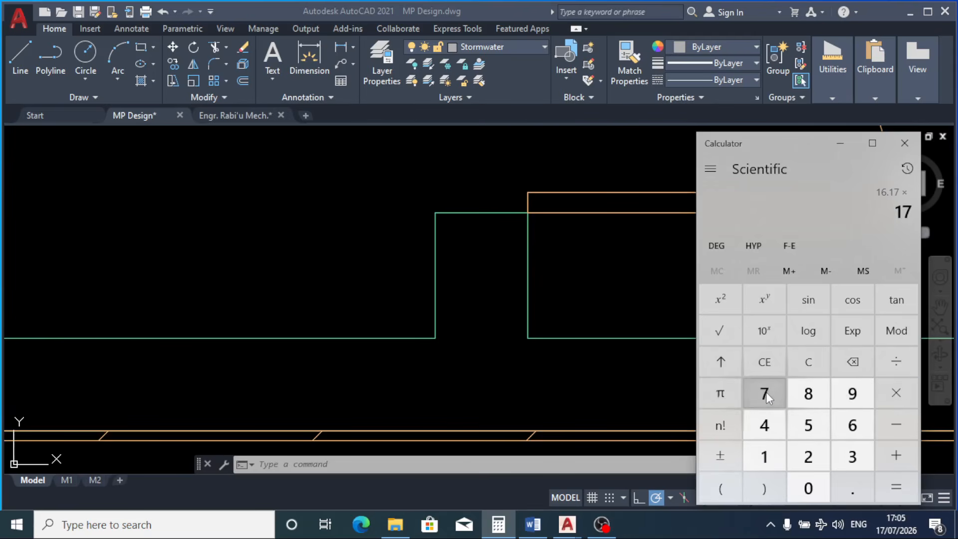
{"action": "left_click", "coordinate": [802, 392]}
{"action": "left_click", "coordinate": [818, 425]}
{"action": "left_click", "coordinate": [888, 478]}
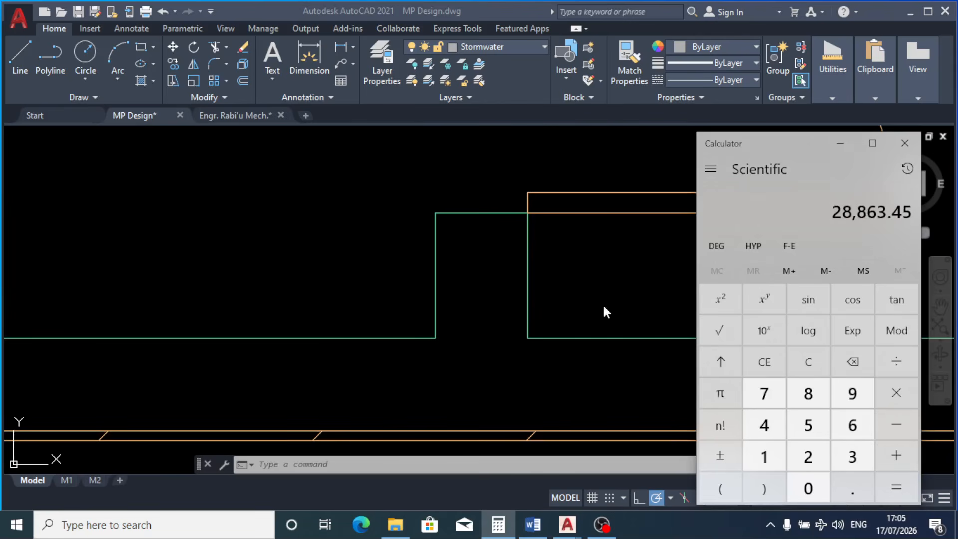
{"action": "left_click", "coordinate": [633, 295]}
{"action": "scroll", "coordinate": [628, 295], "scroll_direction": "down", "scroll_amount": 6}
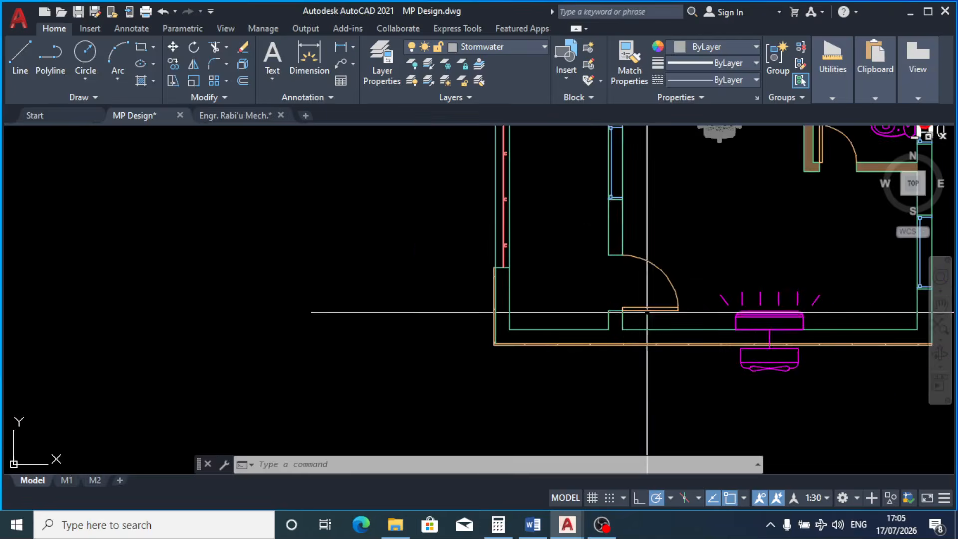
{"action": "scroll", "coordinate": [713, 231], "scroll_direction": "up", "scroll_amount": 2}
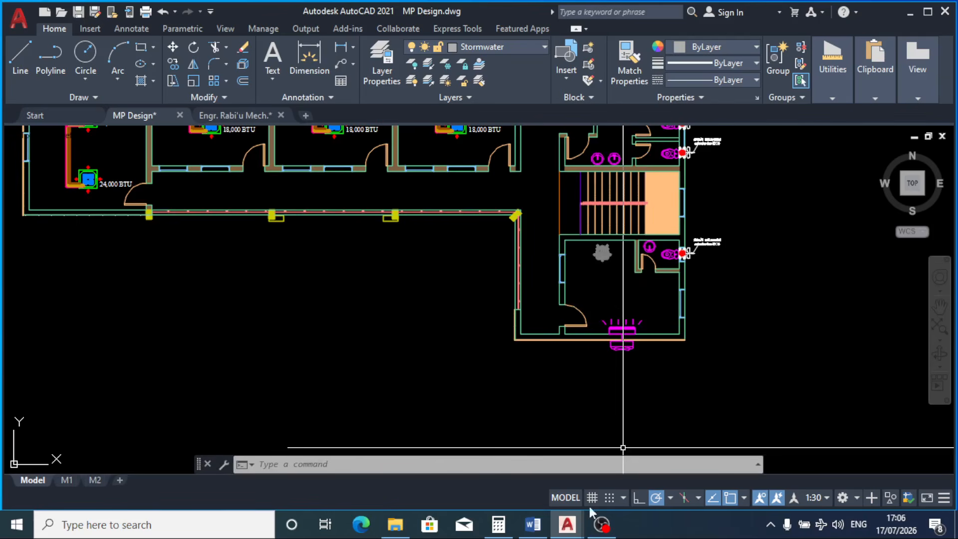
{"action": "left_click", "coordinate": [499, 525]}
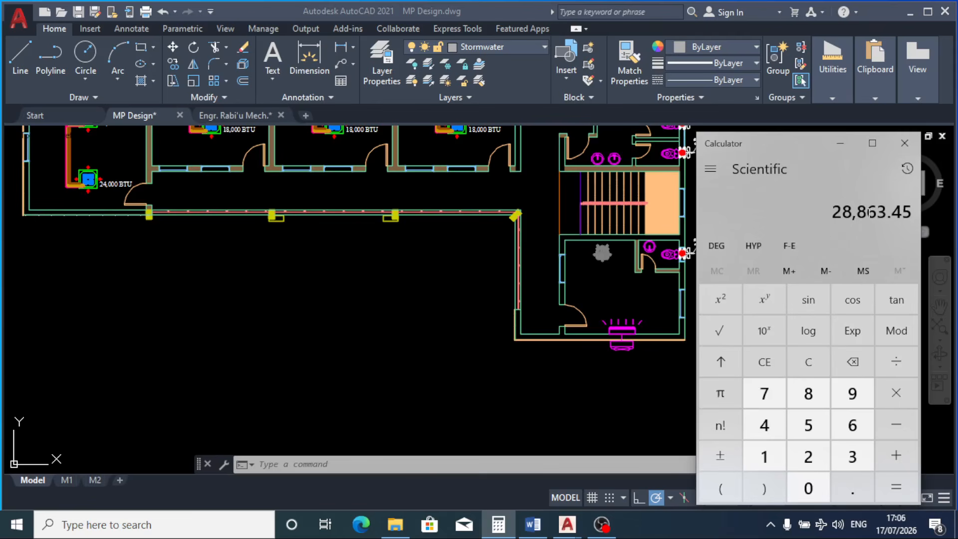
{"action": "left_click", "coordinate": [621, 387]}
Step: Copy the middle 24,000 BTU label from the three-unit room to just above the wall-mounted AC unit in the corner room below the stairs
{"action": "scroll", "coordinate": [614, 389], "scroll_direction": "down", "scroll_amount": 2}
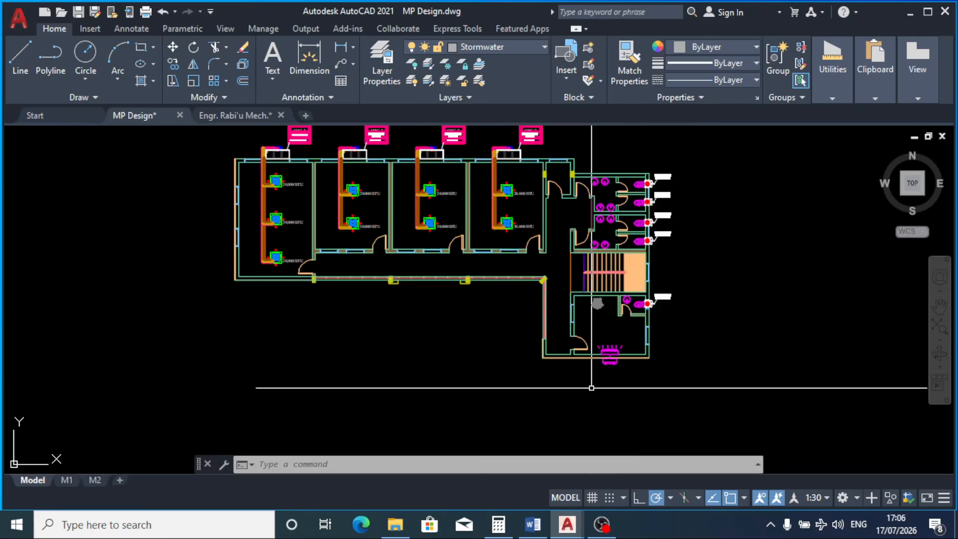
{"action": "scroll", "coordinate": [619, 375], "scroll_direction": "down", "scroll_amount": 2}
{"action": "scroll", "coordinate": [469, 286], "scroll_direction": "up", "scroll_amount": 2}
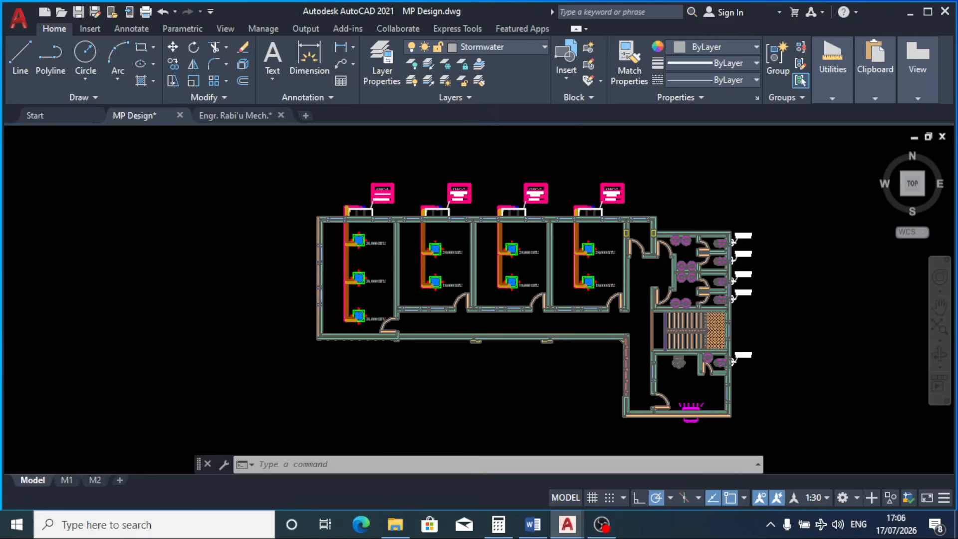
{"action": "scroll", "coordinate": [440, 280], "scroll_direction": "up", "scroll_amount": 5}
{"action": "scroll", "coordinate": [399, 255], "scroll_direction": "down", "scroll_amount": 3}
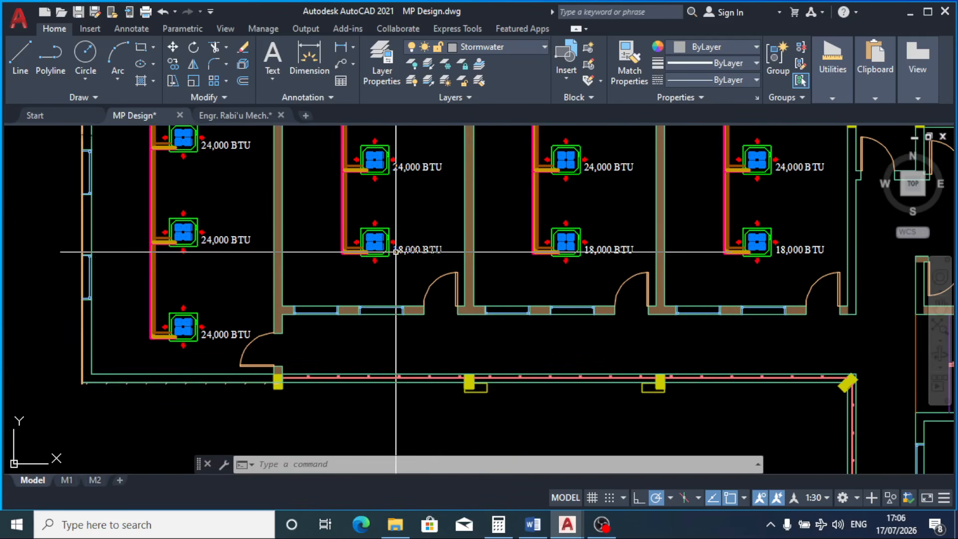
{"action": "left_click", "coordinate": [231, 243]}
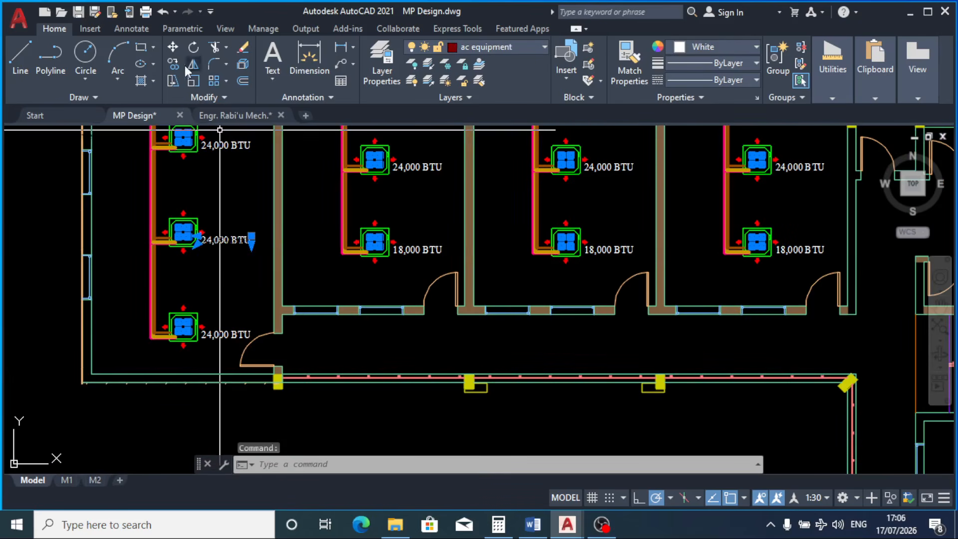
{"action": "left_click", "coordinate": [179, 64]}
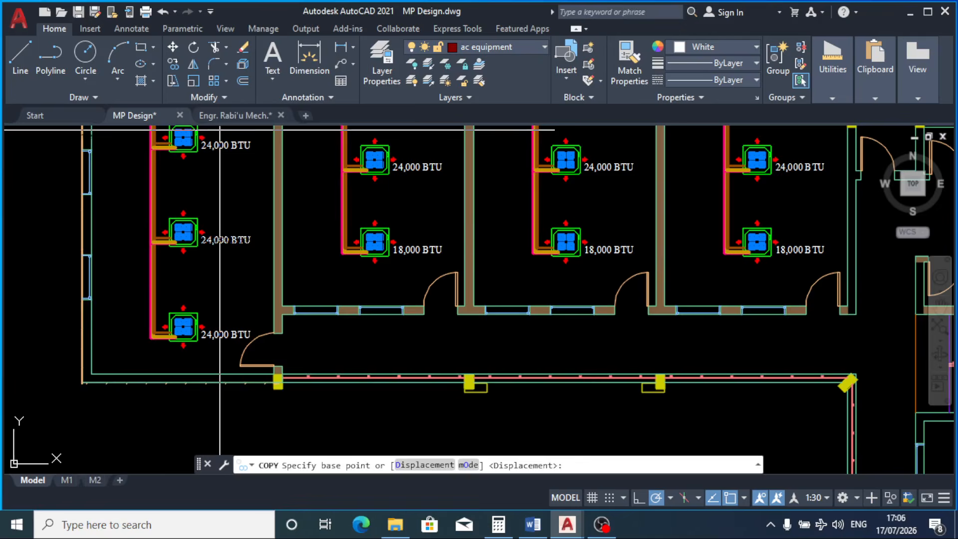
{"action": "left_click", "coordinate": [245, 245]}
{"action": "scroll", "coordinate": [427, 320], "scroll_direction": "down", "scroll_amount": 6}
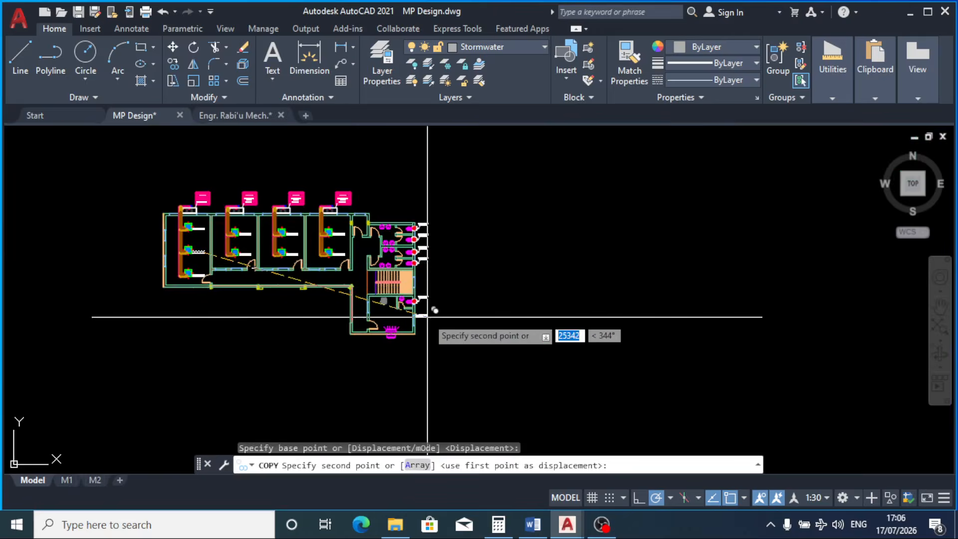
{"action": "scroll", "coordinate": [387, 340], "scroll_direction": "up", "scroll_amount": 2}
{"action": "scroll", "coordinate": [383, 330], "scroll_direction": "up", "scroll_amount": 8}
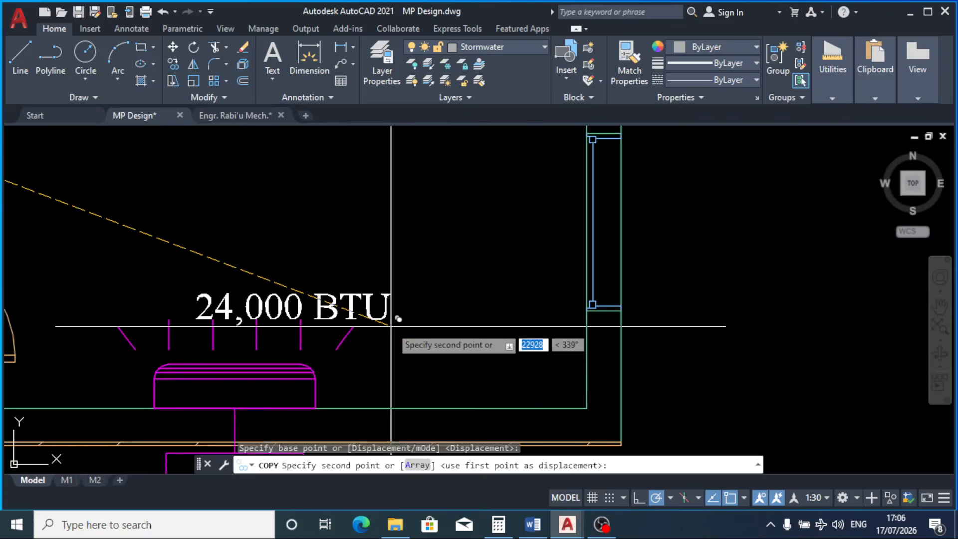
{"action": "left_click", "coordinate": [353, 310]}
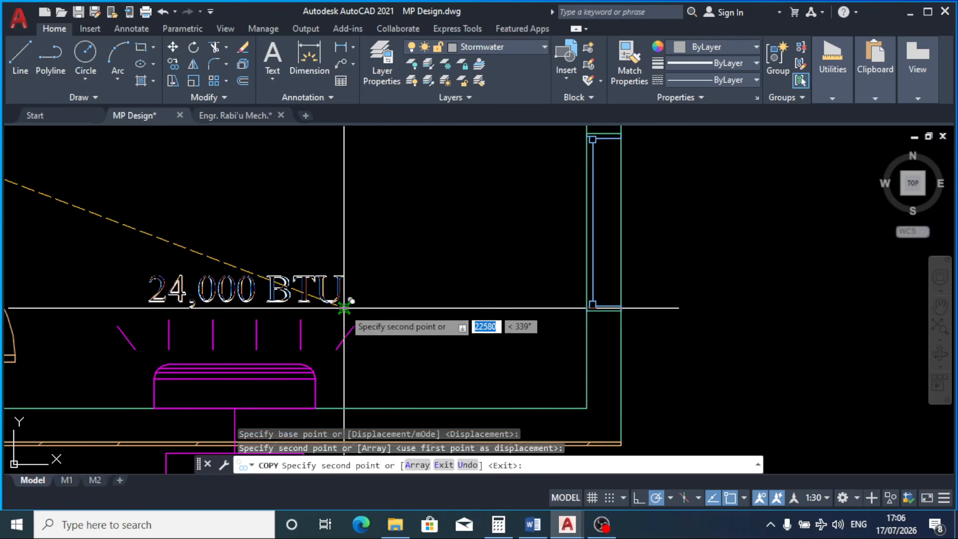
{"action": "key", "text": "Escape"}
Step: Change the copied label above the corner room's wall-mounted AC unit to read 30,000 BTU
{"action": "left_click", "coordinate": [171, 293]}
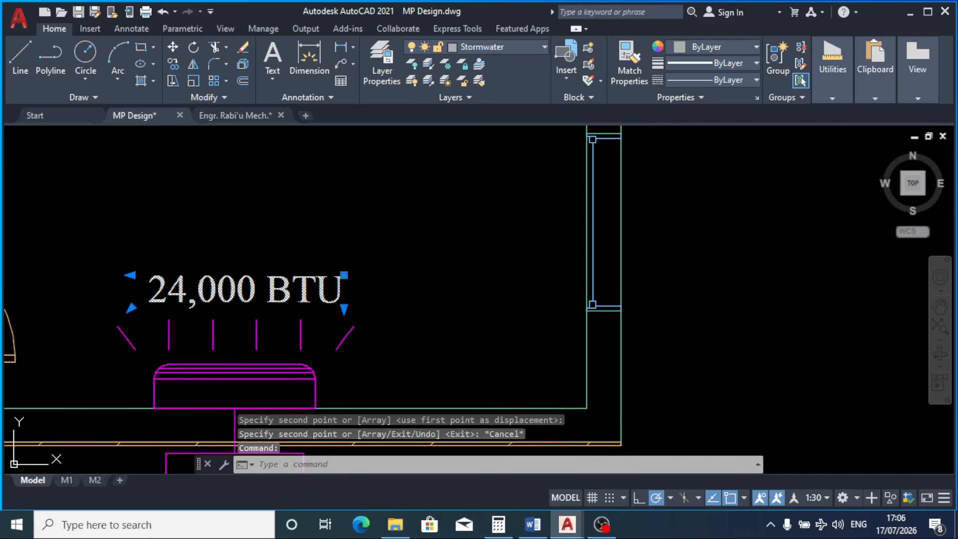
{"action": "double_click", "coordinate": [182, 297]}
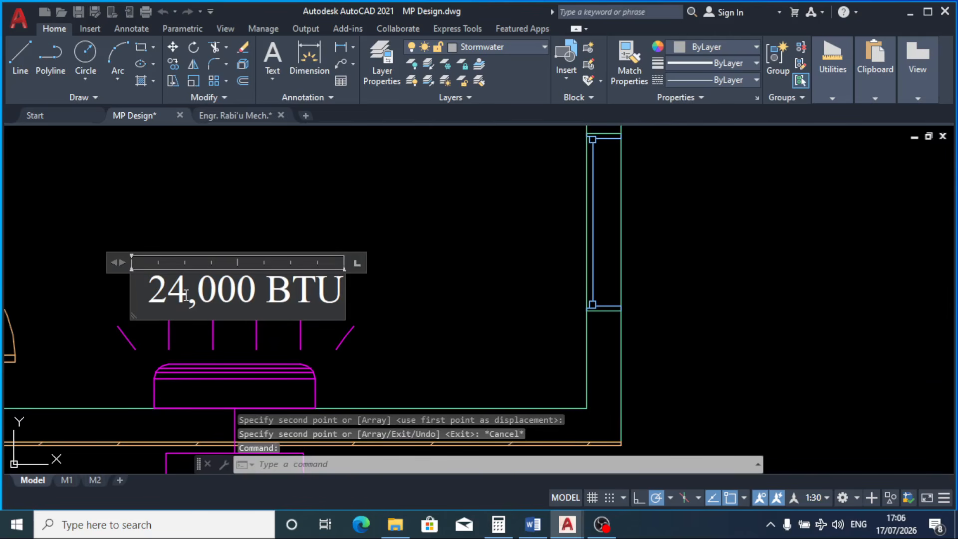
{"action": "key", "text": "BackSpace"}
{"action": "key", "text": "BackSpace"}
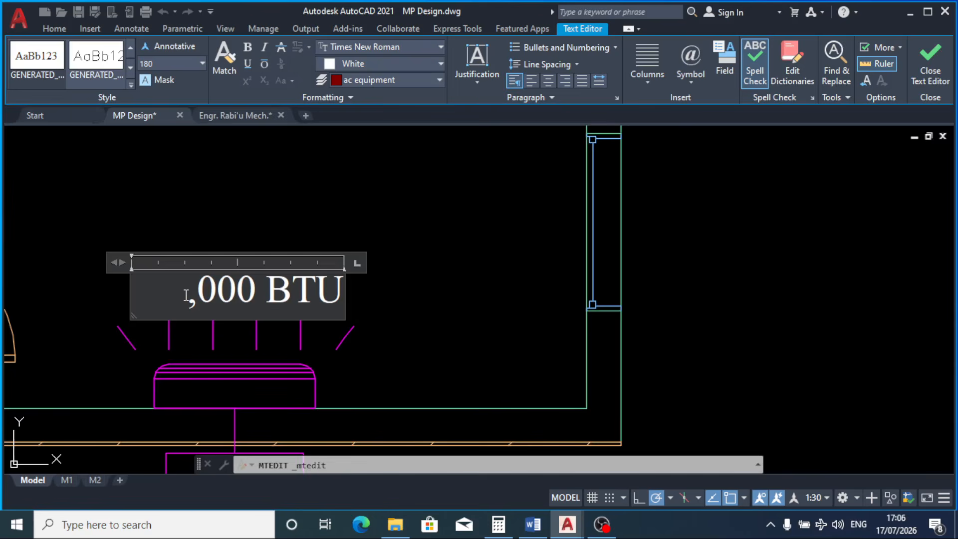
{"action": "type", "text": "30"}
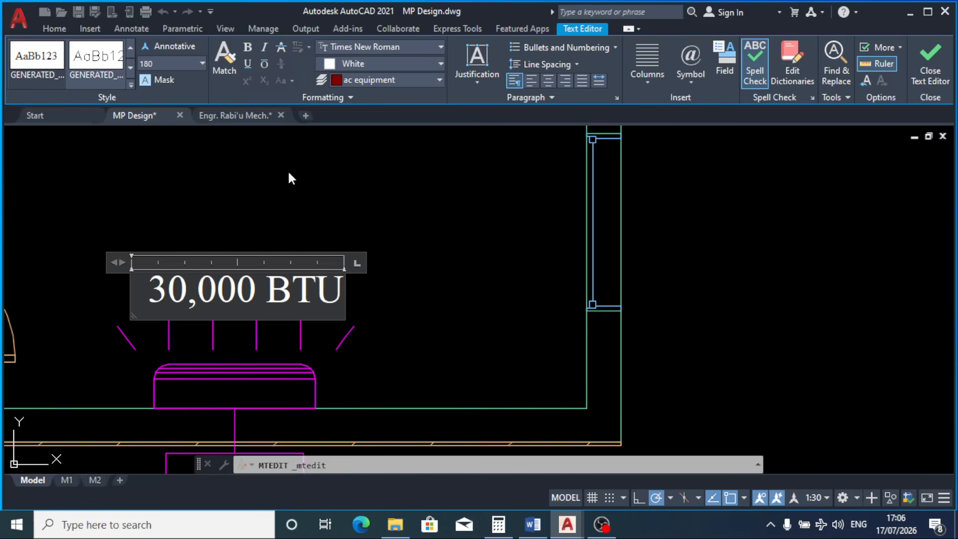
{"action": "left_click", "coordinate": [369, 224]}
Step: Examine the corner room's wall-mounted AC unit with its indoor and outdoor parts, the overall floor plan and the toilet's extractor fan
{"action": "scroll", "coordinate": [394, 213], "scroll_direction": "down", "scroll_amount": 6}
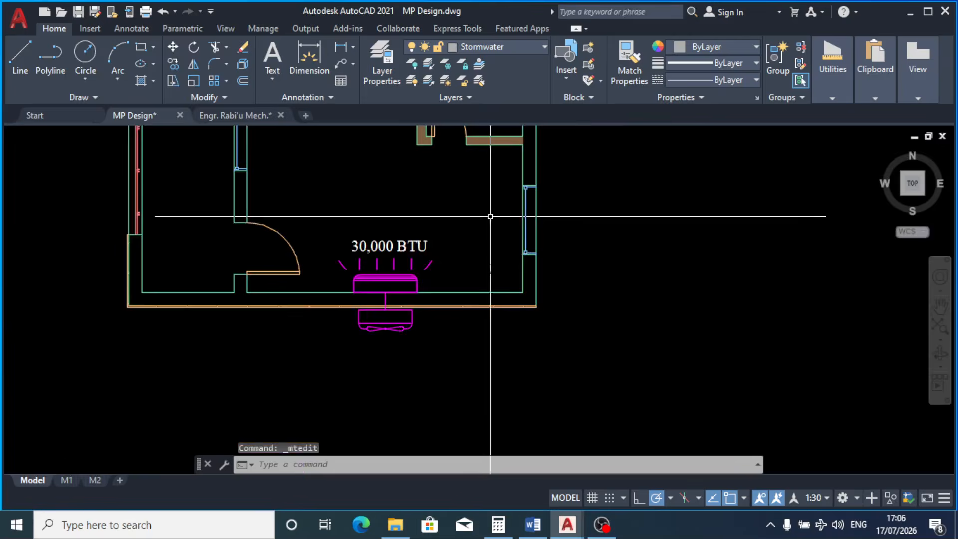
{"action": "scroll", "coordinate": [457, 265], "scroll_direction": "up", "scroll_amount": 4}
{"action": "scroll", "coordinate": [457, 265], "scroll_direction": "up", "scroll_amount": 4}
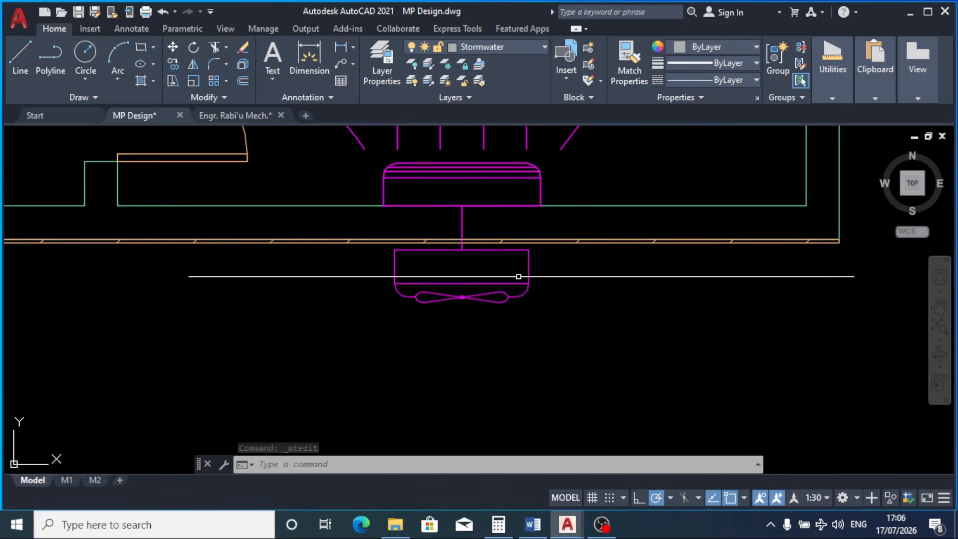
{"action": "scroll", "coordinate": [442, 328], "scroll_direction": "down", "scroll_amount": 2}
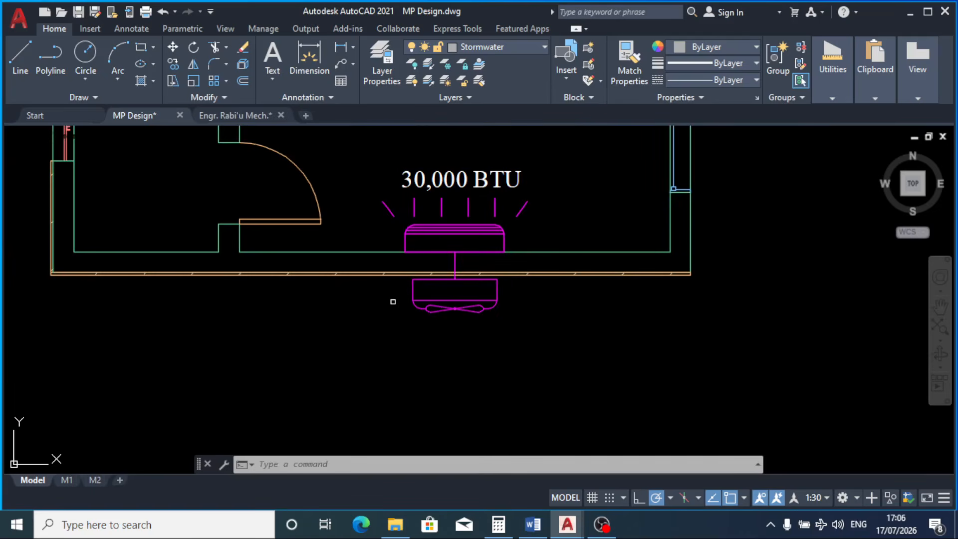
{"action": "scroll", "coordinate": [429, 305], "scroll_direction": "up", "scroll_amount": 2}
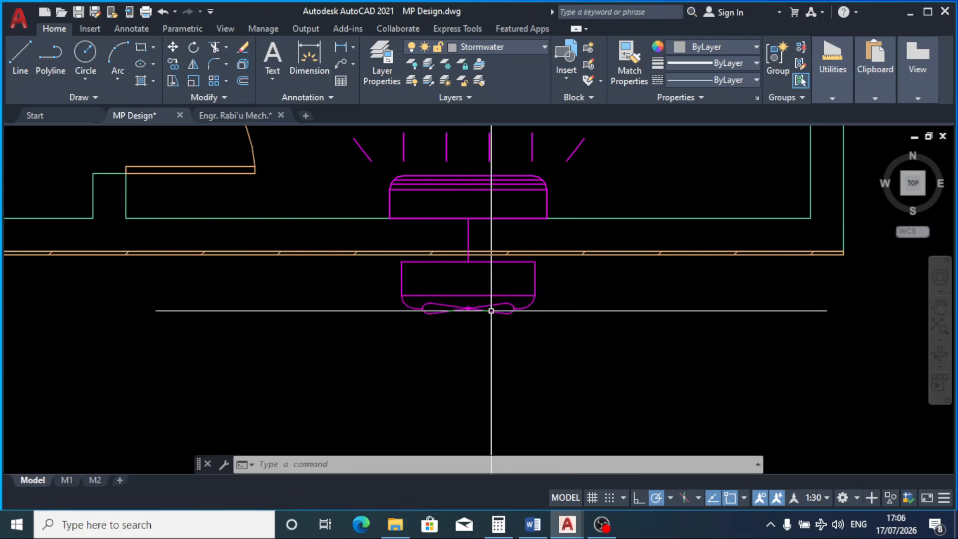
{"action": "scroll", "coordinate": [491, 310], "scroll_direction": "down", "scroll_amount": 1}
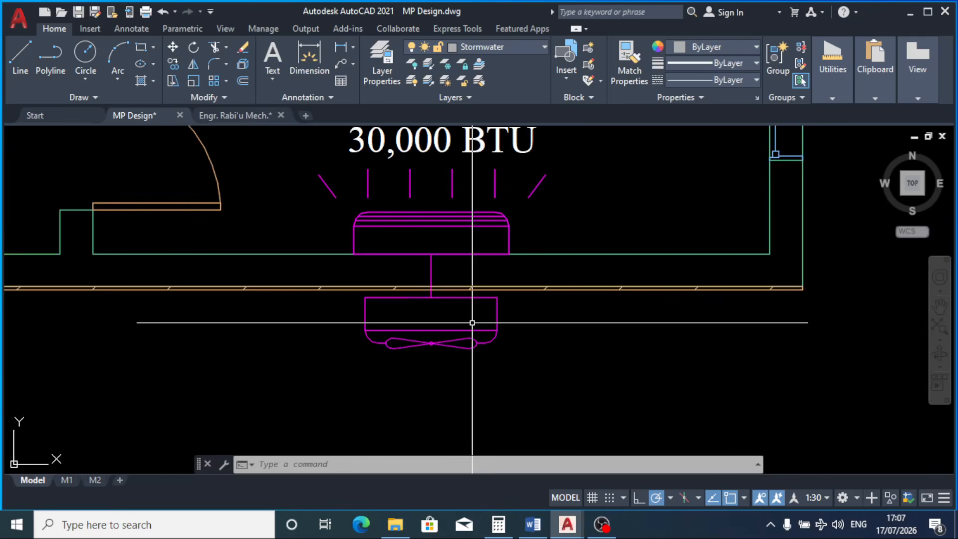
{"action": "scroll", "coordinate": [545, 323], "scroll_direction": "down", "scroll_amount": 2}
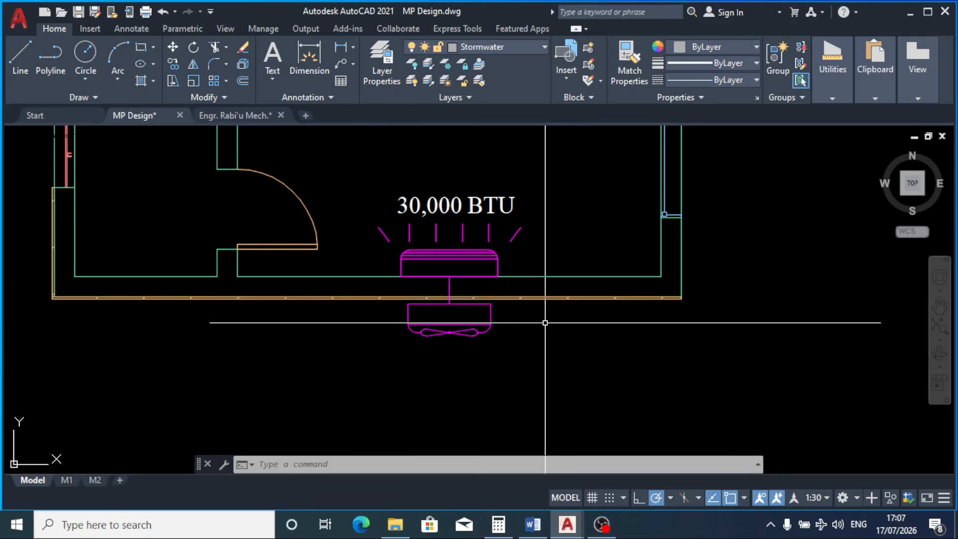
{"action": "scroll", "coordinate": [545, 323], "scroll_direction": "down", "scroll_amount": 3}
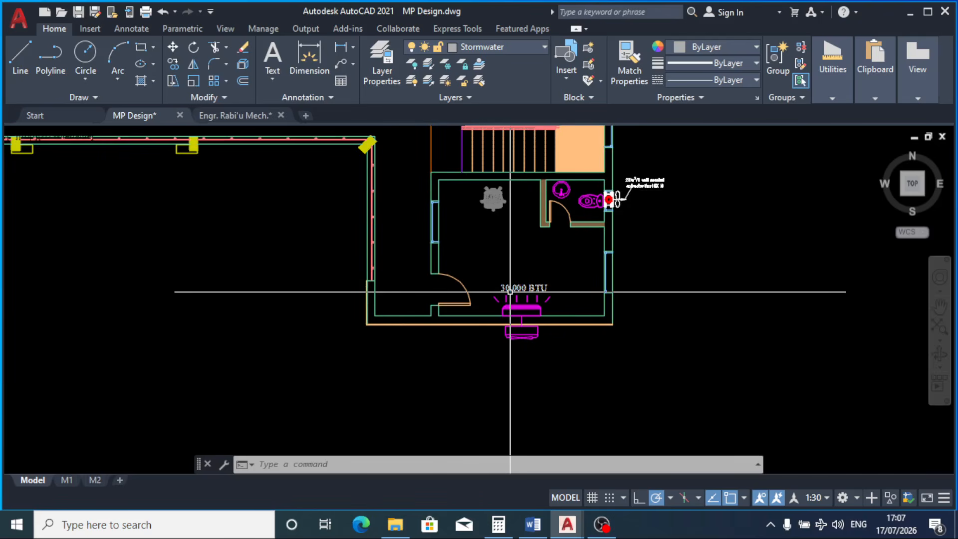
{"action": "scroll", "coordinate": [510, 291], "scroll_direction": "up", "scroll_amount": 2}
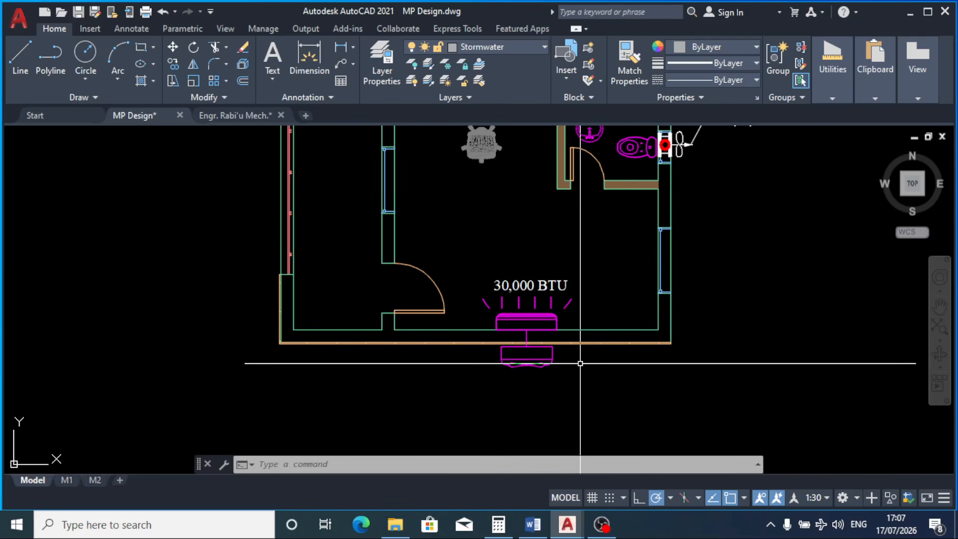
{"action": "scroll", "coordinate": [580, 363], "scroll_direction": "down", "scroll_amount": 2}
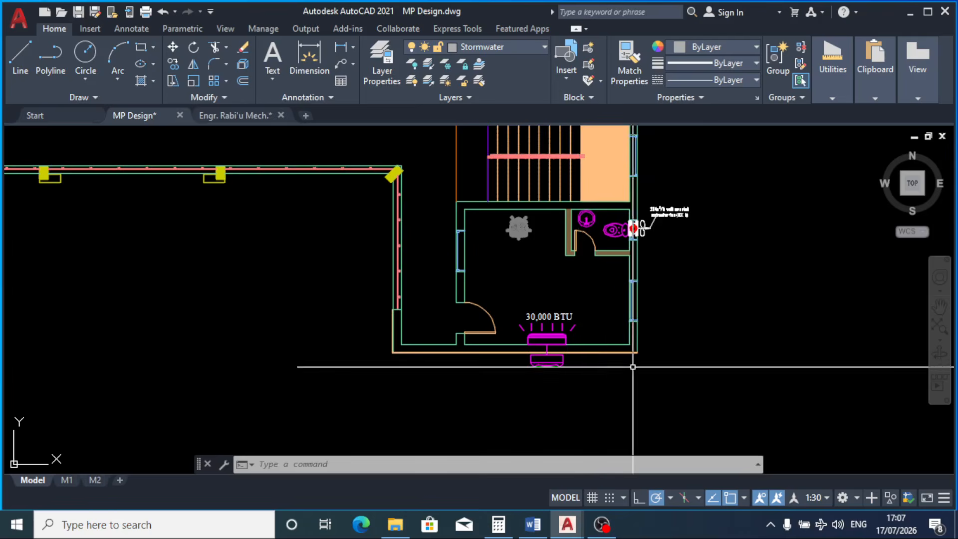
{"action": "scroll", "coordinate": [616, 351], "scroll_direction": "down", "scroll_amount": 5}
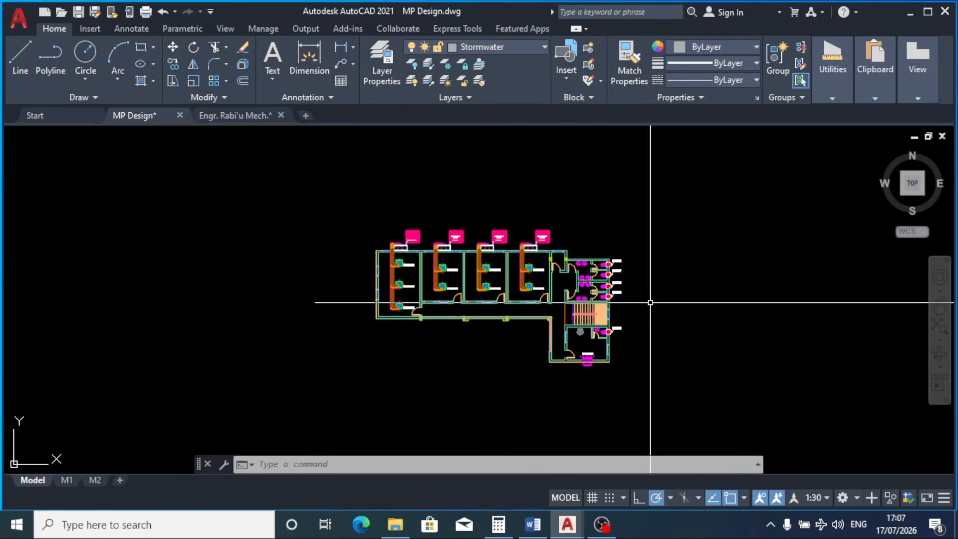
{"action": "scroll", "coordinate": [607, 291], "scroll_direction": "up", "scroll_amount": 2}
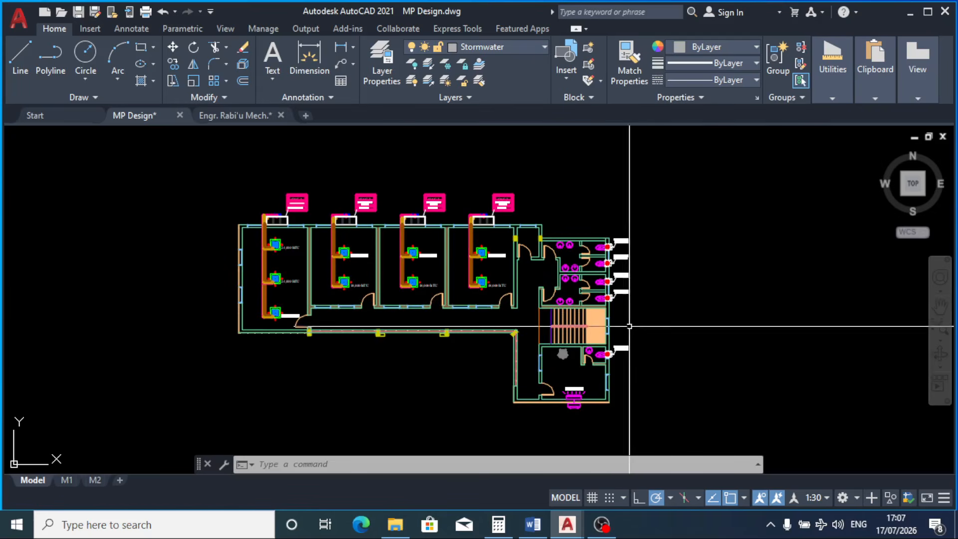
{"action": "scroll", "coordinate": [598, 363], "scroll_direction": "up", "scroll_amount": 6}
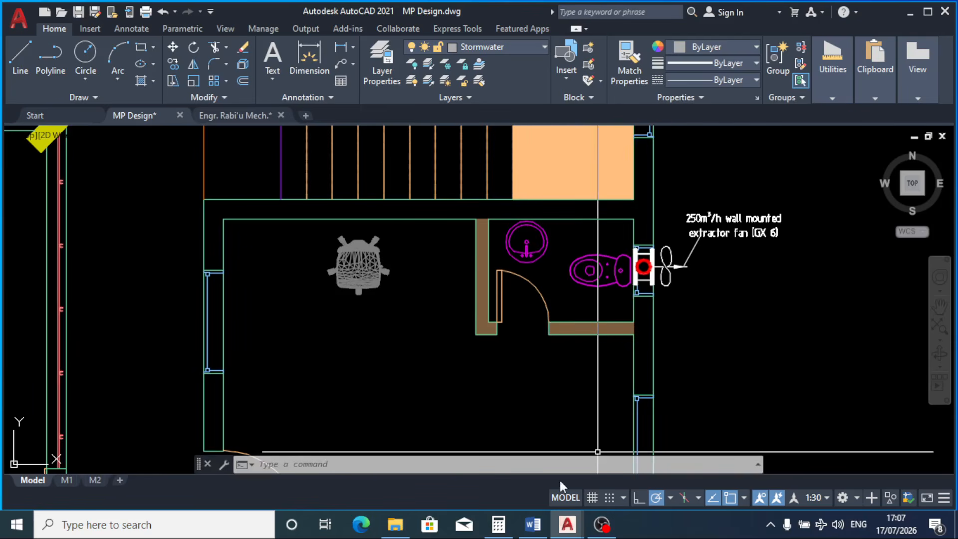
Step: Switch to Word to review the Toilet Extractor Fan Sizing notes, and return to MP Design.dwg in AutoCAD
{"action": "left_click", "coordinate": [530, 528]}
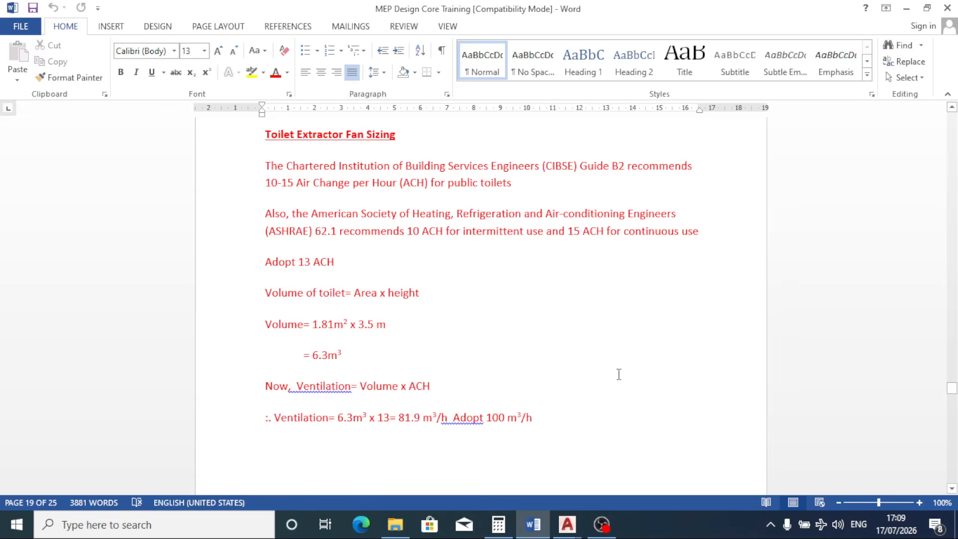
{"action": "left_click", "coordinate": [505, 523]}
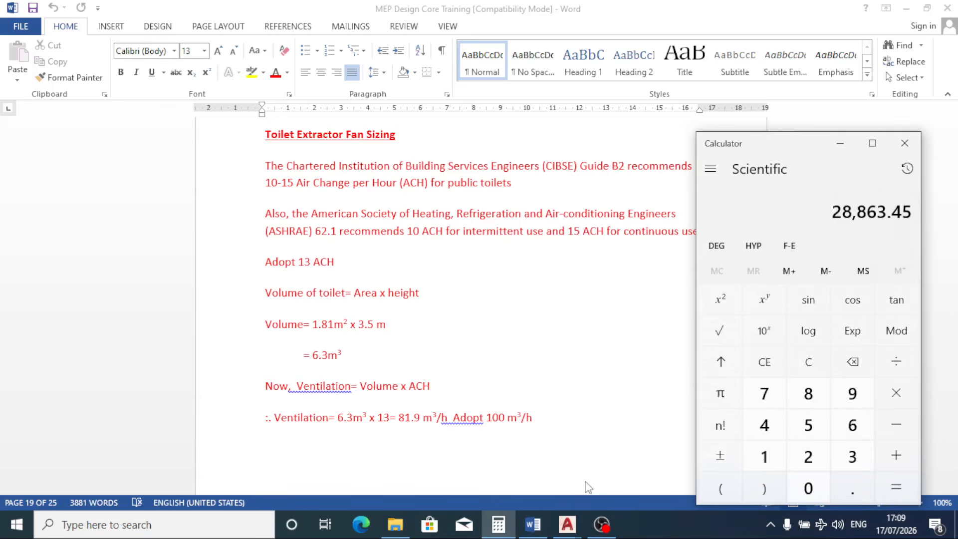
{"action": "left_click", "coordinate": [499, 524]}
{"action": "left_click", "coordinate": [571, 525]}
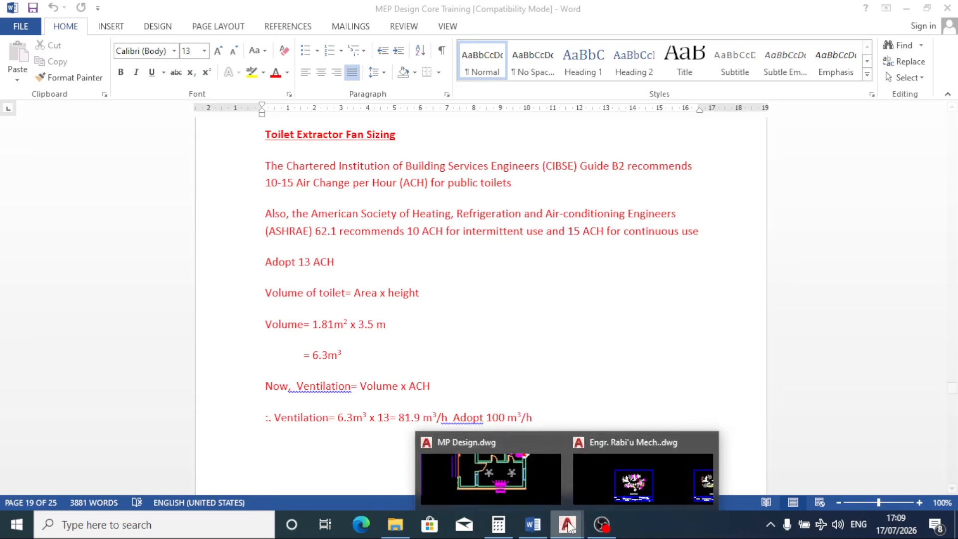
{"action": "left_click", "coordinate": [524, 485]}
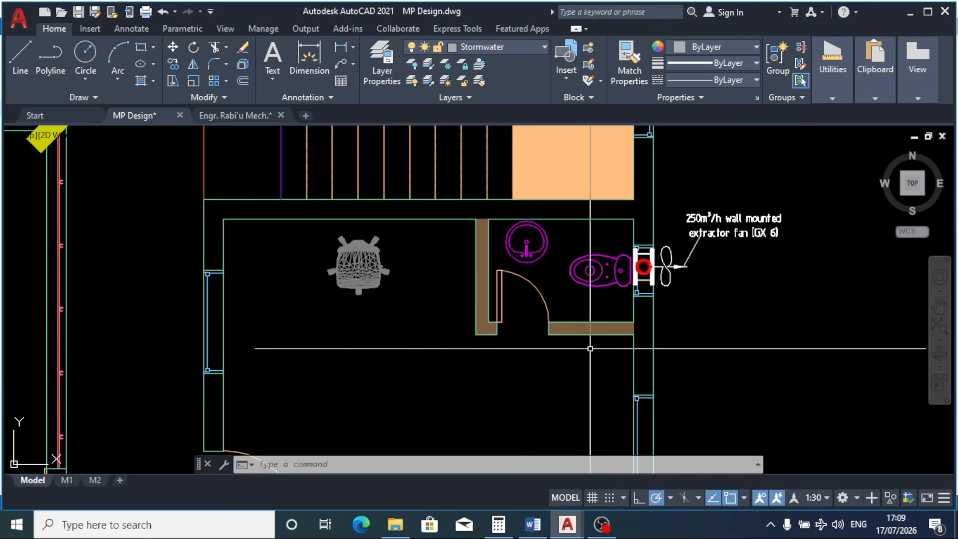
Step: Measure the floor area of the toilet with the wall-mounted extractor fan by picking its four inner wall corners
{"action": "scroll", "coordinate": [586, 298], "scroll_direction": "down", "scroll_amount": 3}
{"action": "scroll", "coordinate": [596, 268], "scroll_direction": "up", "scroll_amount": 3}
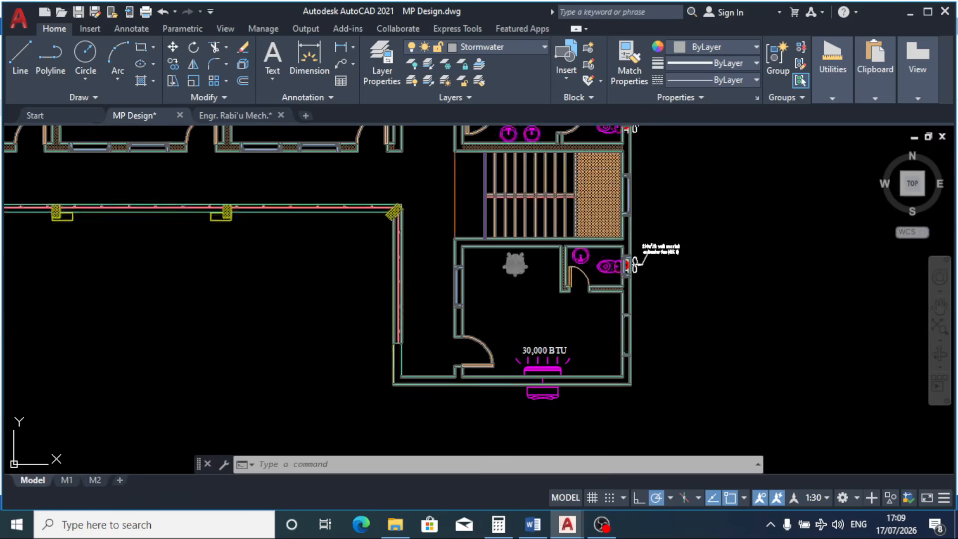
{"action": "scroll", "coordinate": [719, 242], "scroll_direction": "up", "scroll_amount": 2}
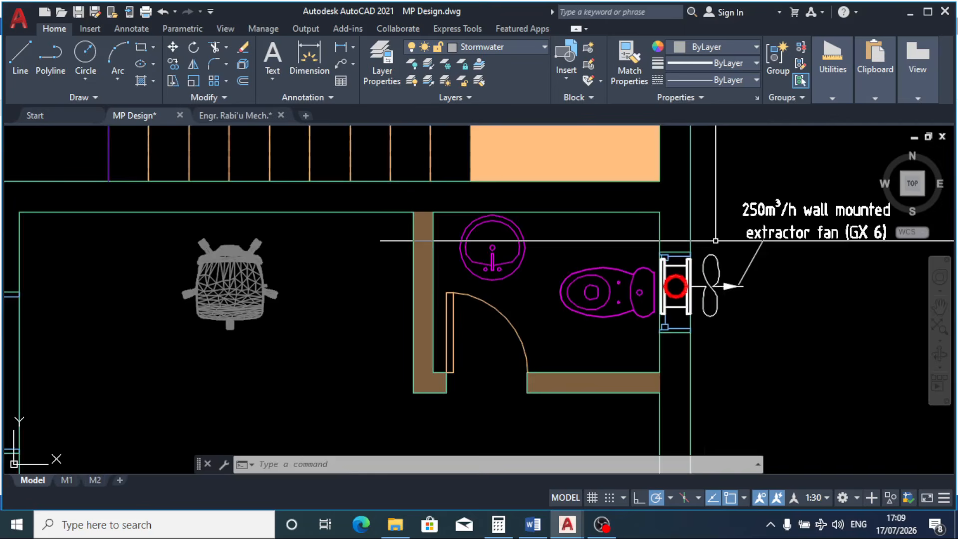
{"action": "left_click", "coordinate": [838, 93]}
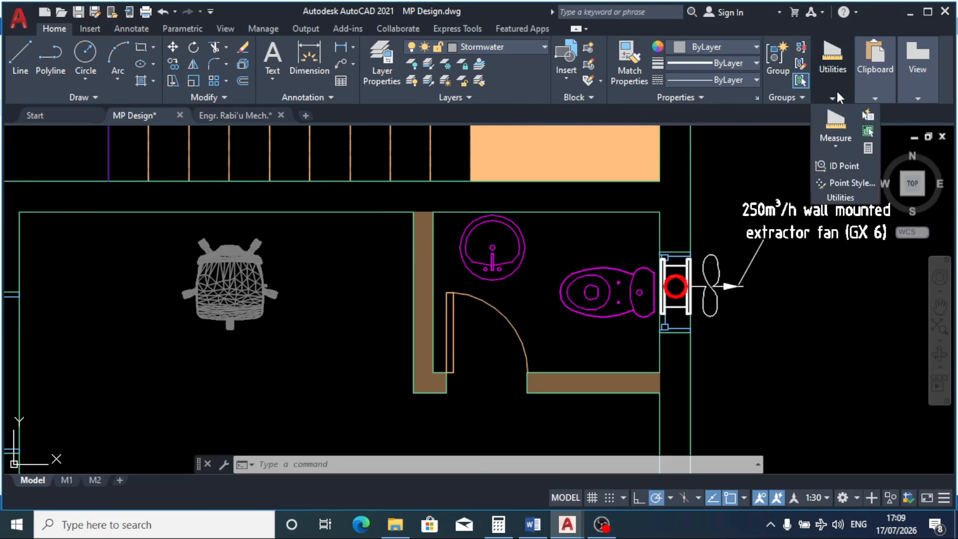
{"action": "left_click", "coordinate": [833, 143]}
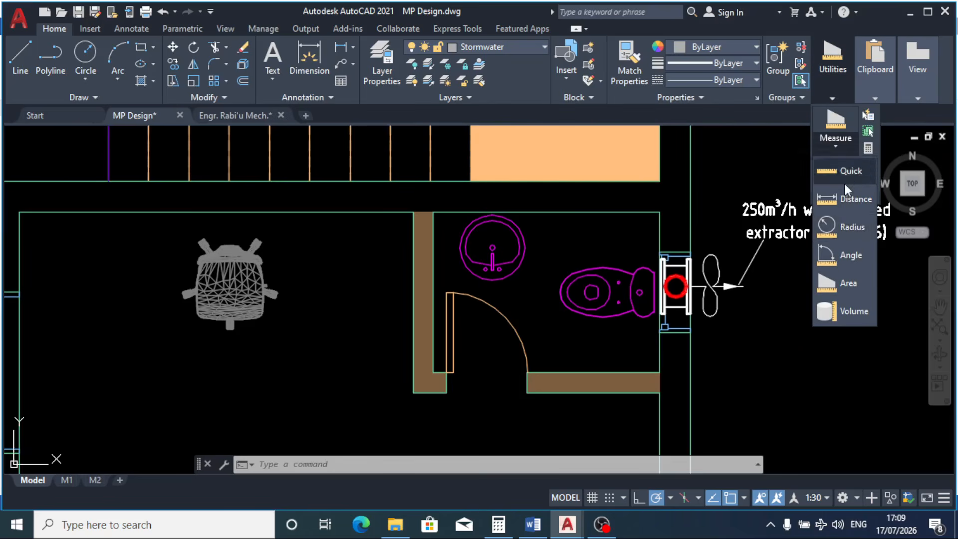
{"action": "left_click", "coordinate": [855, 279]}
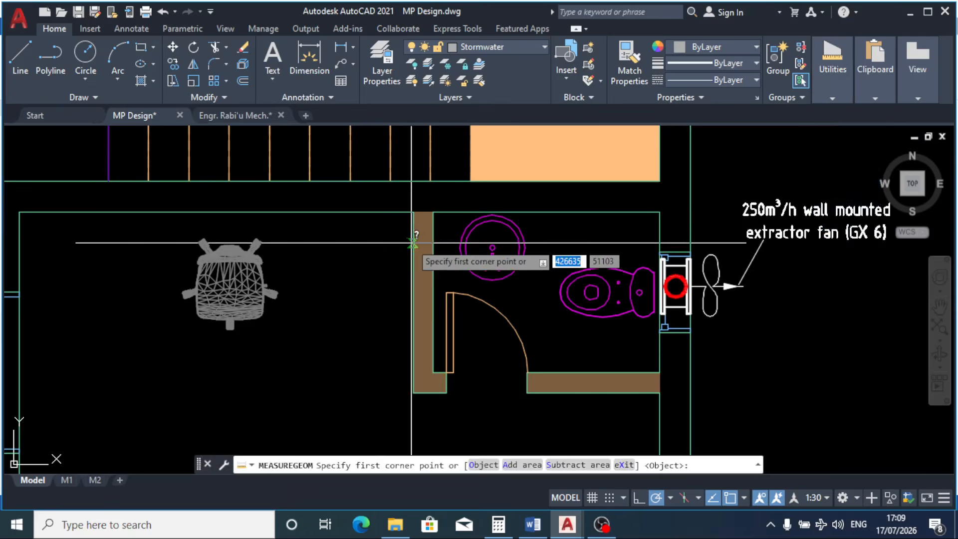
{"action": "scroll", "coordinate": [444, 219], "scroll_direction": "up", "scroll_amount": 4}
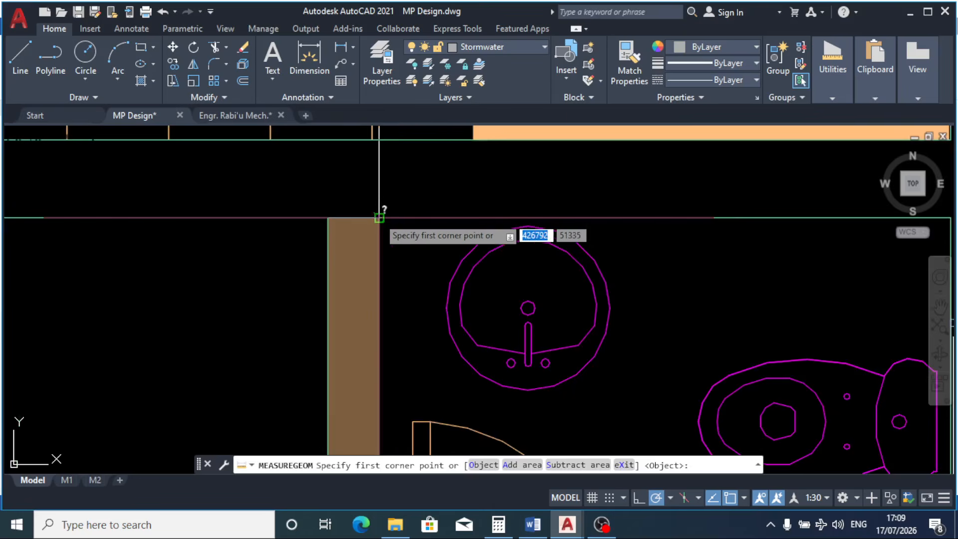
{"action": "left_click", "coordinate": [379, 220]}
{"action": "scroll", "coordinate": [379, 222], "scroll_direction": "down", "scroll_amount": 4}
{"action": "scroll", "coordinate": [602, 211], "scroll_direction": "up", "scroll_amount": 2}
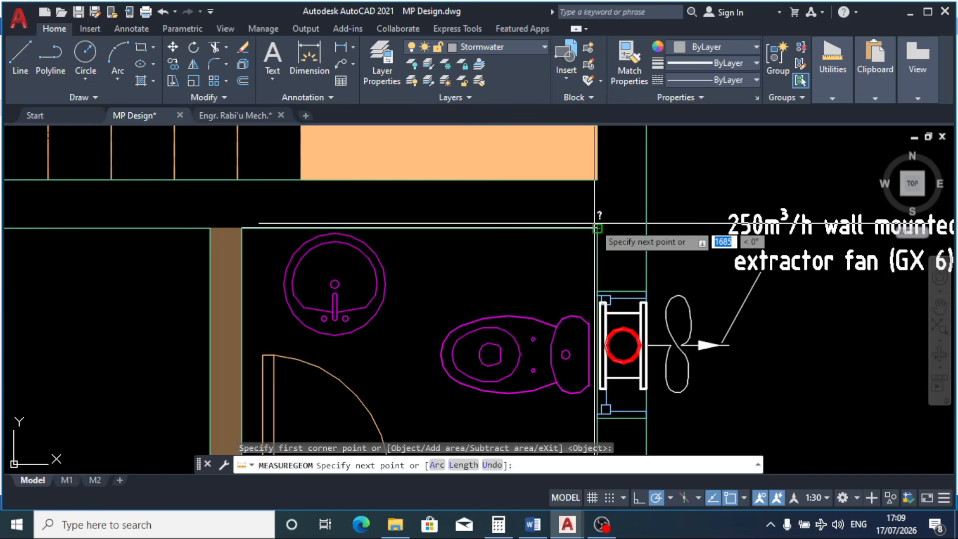
{"action": "left_click", "coordinate": [597, 228]}
{"action": "scroll", "coordinate": [601, 250], "scroll_direction": "down", "scroll_amount": 2}
{"action": "scroll", "coordinate": [594, 322], "scroll_direction": "up", "scroll_amount": 2}
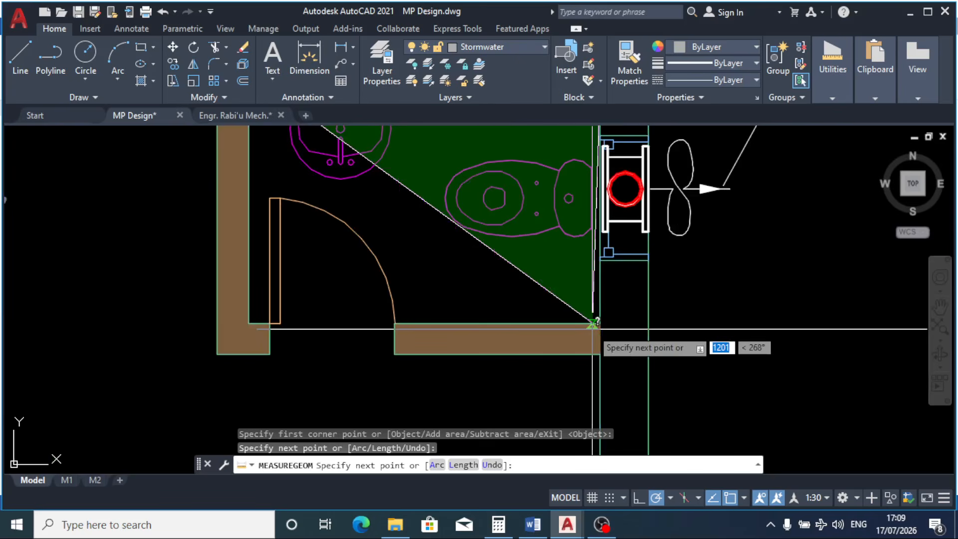
{"action": "left_click", "coordinate": [599, 321]}
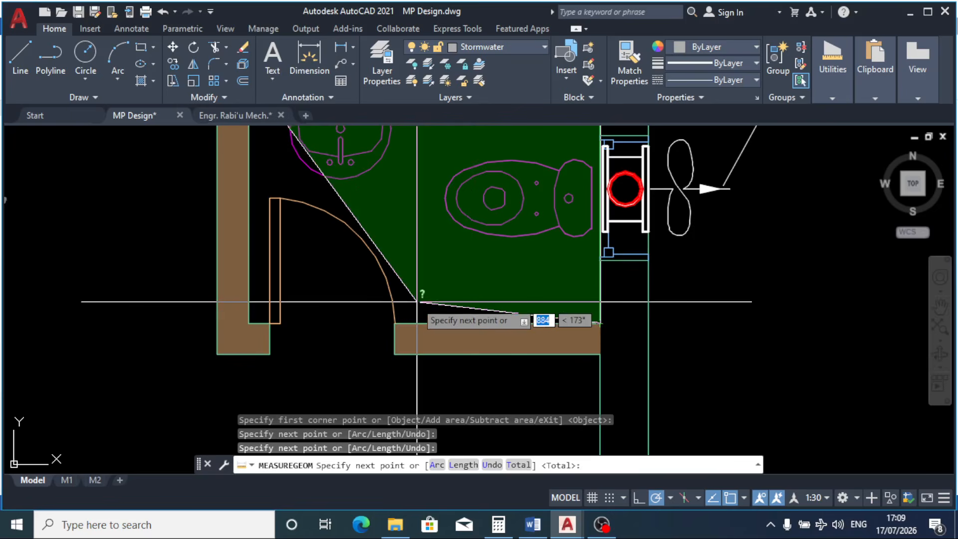
{"action": "left_click", "coordinate": [249, 323]}
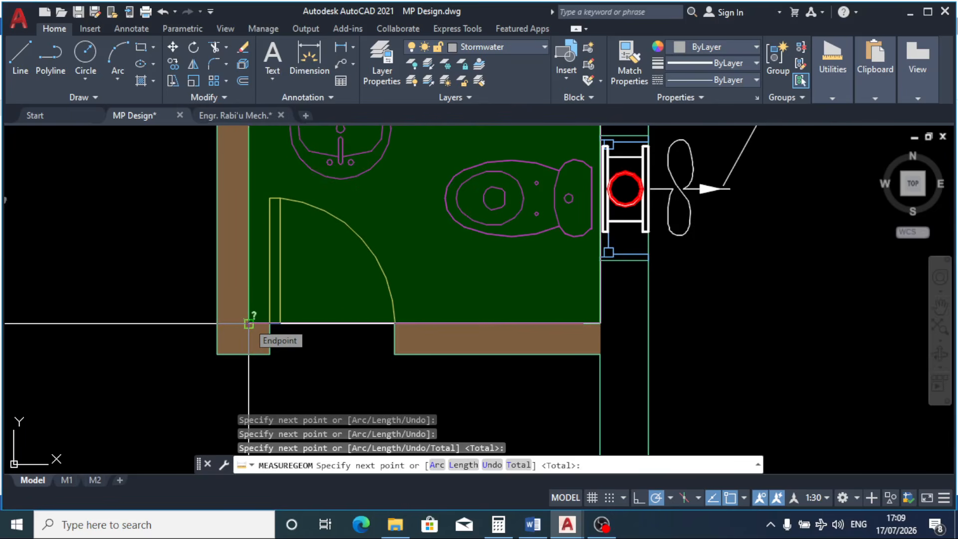
{"action": "key", "text": "Return"}
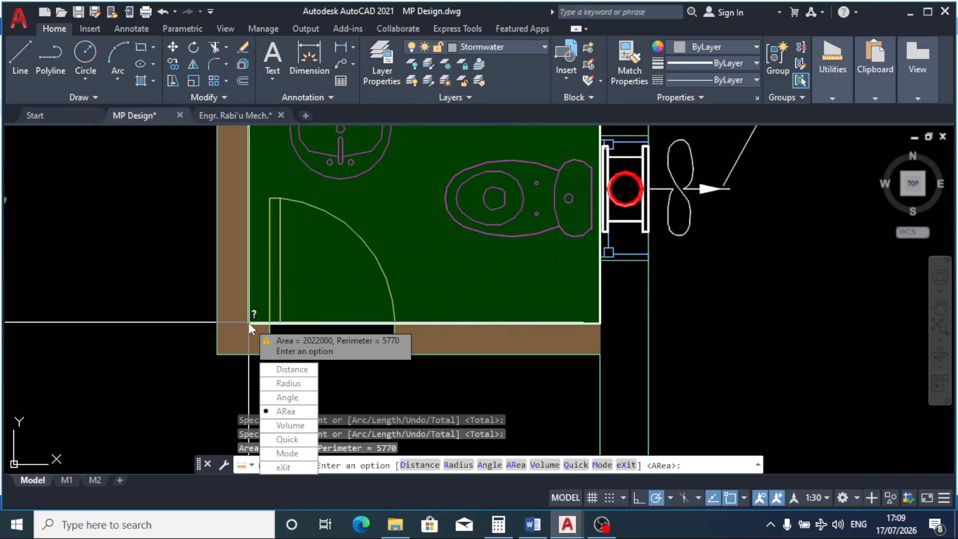
{"action": "key", "text": "Escape"}
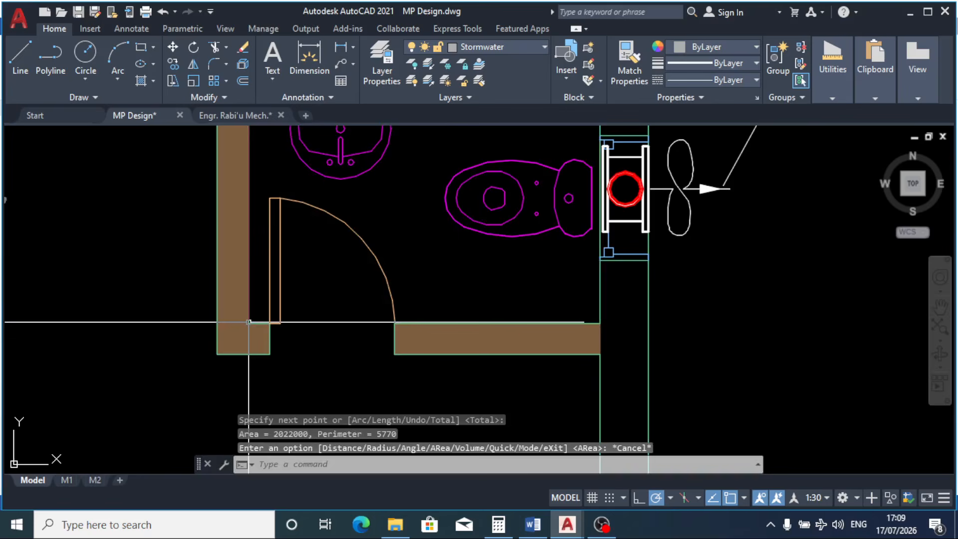
{"action": "scroll", "coordinate": [397, 238], "scroll_direction": "down", "scroll_amount": 2}
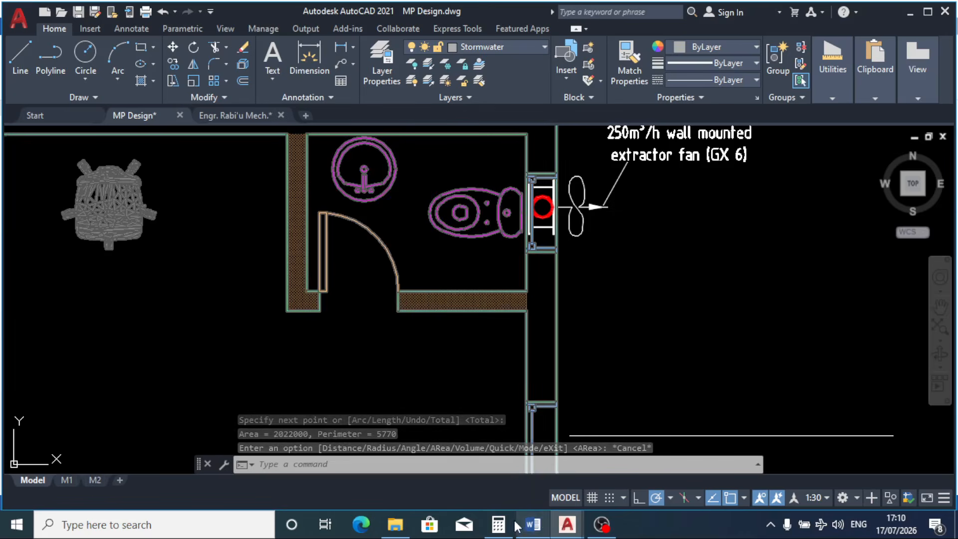
Step: Switch to the Word sizing notes and change the whole-number digit of the toilet area in the Volume line to 2
{"action": "left_click", "coordinate": [533, 524]}
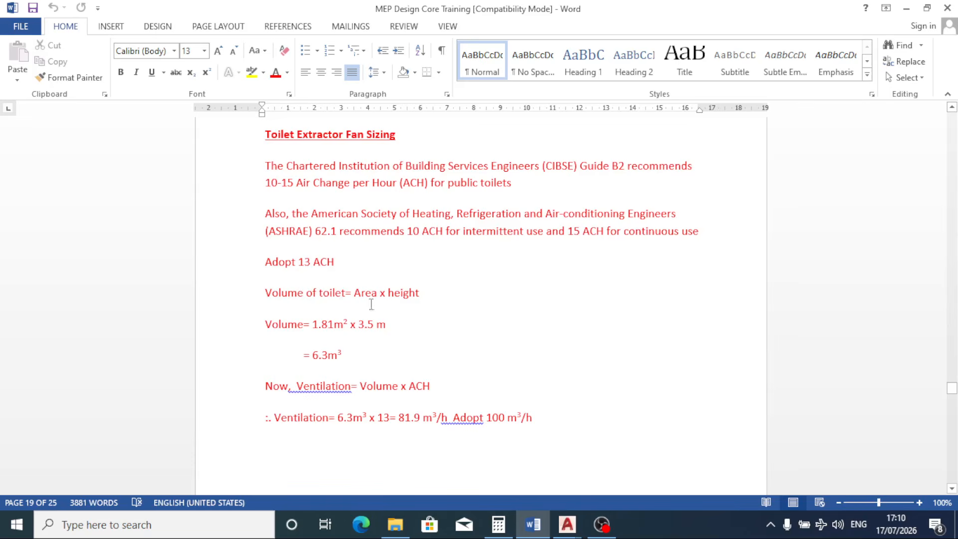
{"action": "left_click", "coordinate": [319, 324]}
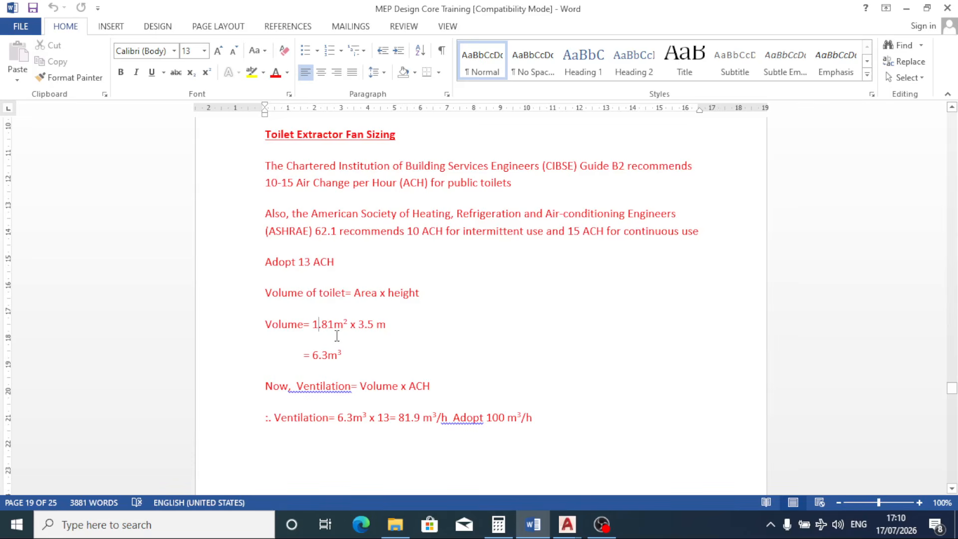
{"action": "key", "text": "BackSpace"}
{"action": "type", "text": "2"}
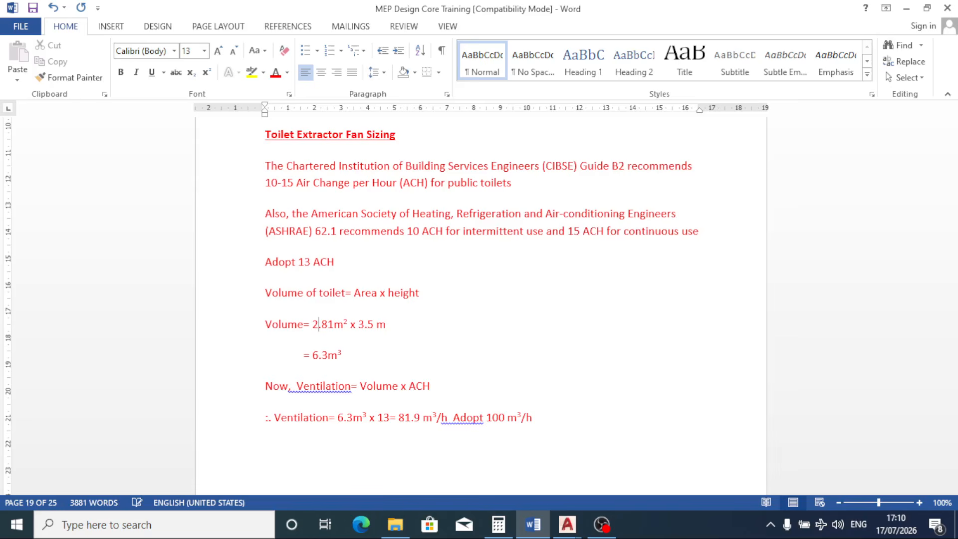
{"action": "key", "text": "Right"}
{"action": "key", "text": "Right"}
{"action": "key", "text": "Right"}
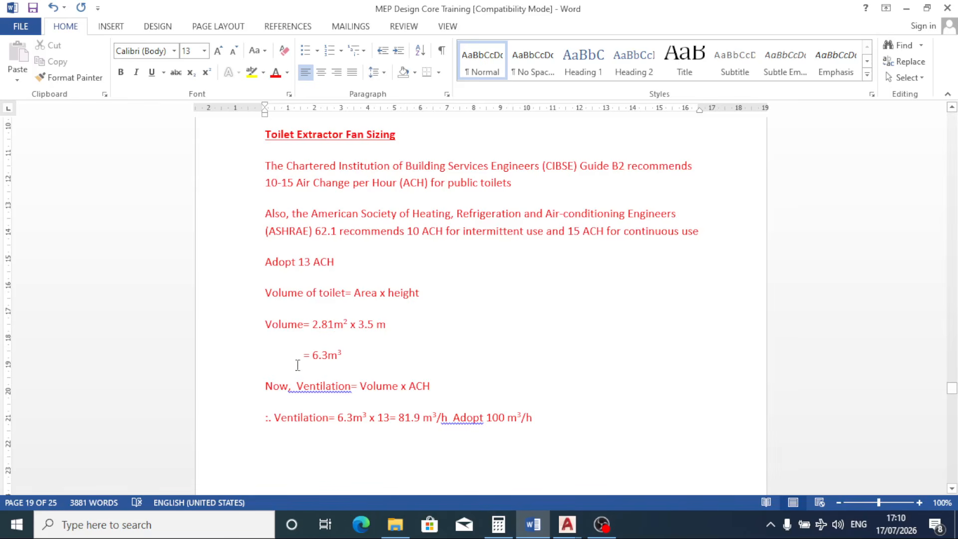
Step: Return to MP Design.dwg in AutoCAD and measure the same toilet's floor area again from its four inner corners
{"action": "left_click", "coordinate": [567, 524]}
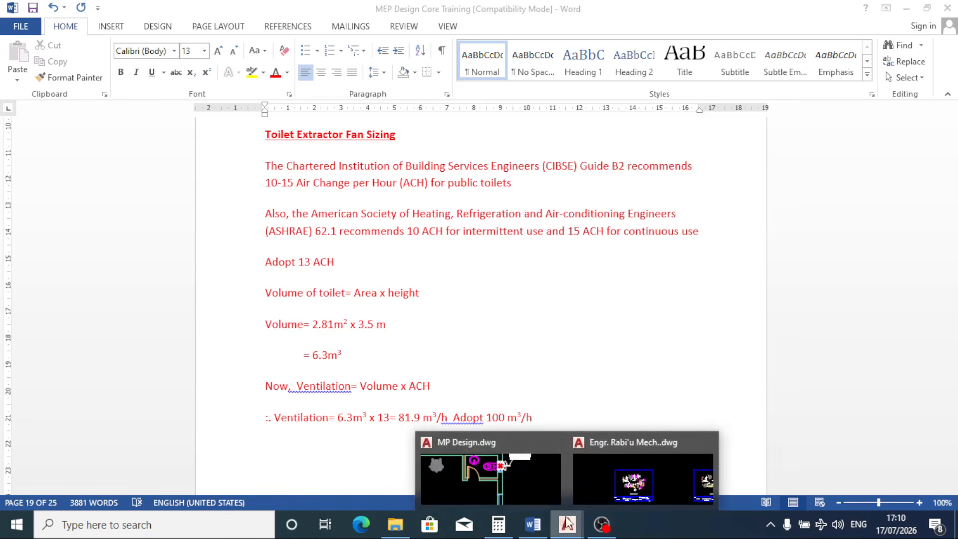
{"action": "left_click", "coordinate": [504, 477]}
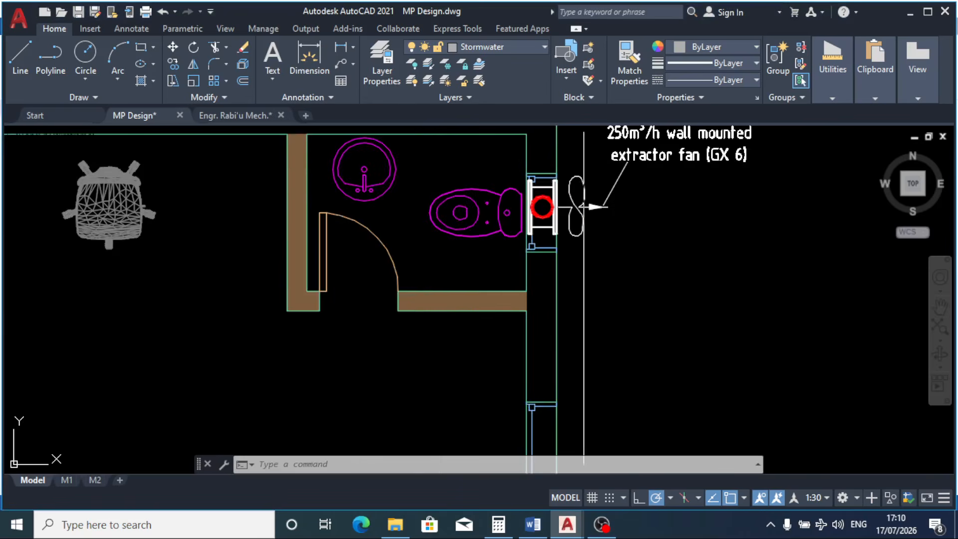
{"action": "mouse_move", "coordinate": [840, 94]}
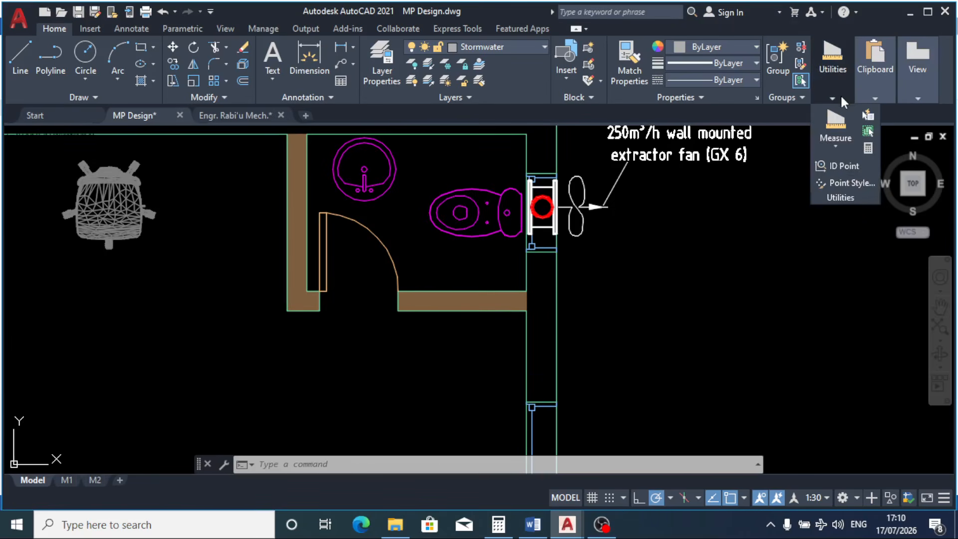
{"action": "left_click", "coordinate": [834, 138]}
{"action": "left_click", "coordinate": [851, 283]}
{"action": "left_click", "coordinate": [307, 133]}
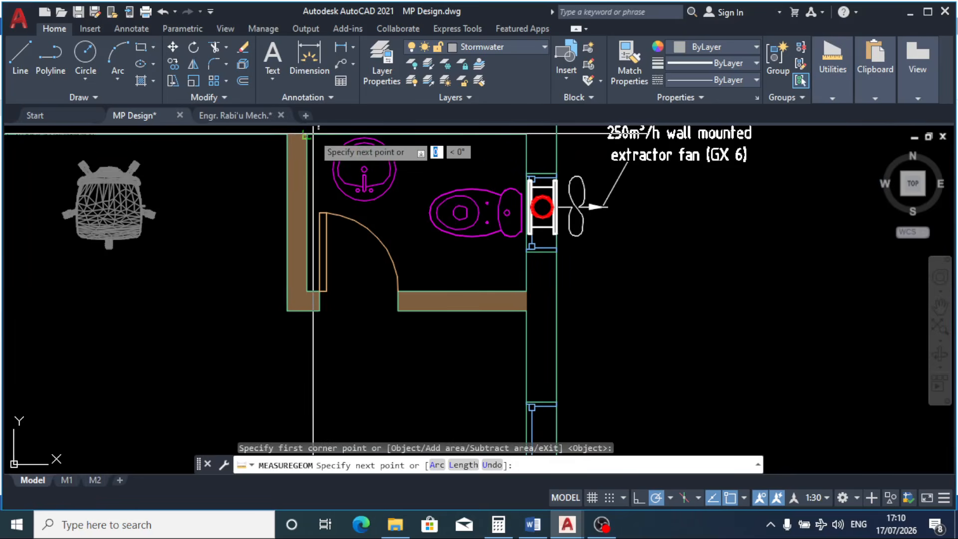
{"action": "left_click", "coordinate": [527, 134]}
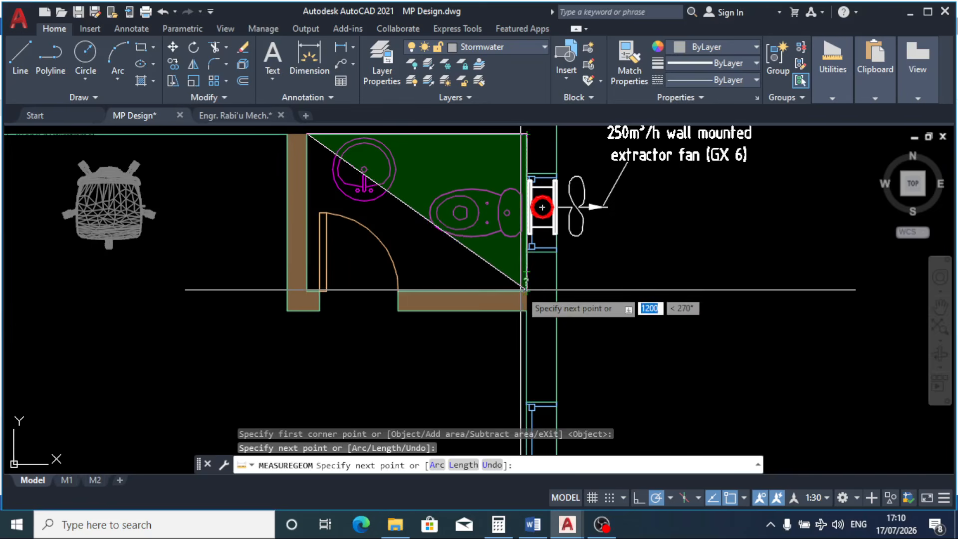
{"action": "scroll", "coordinate": [523, 288], "scroll_direction": "up", "scroll_amount": 4}
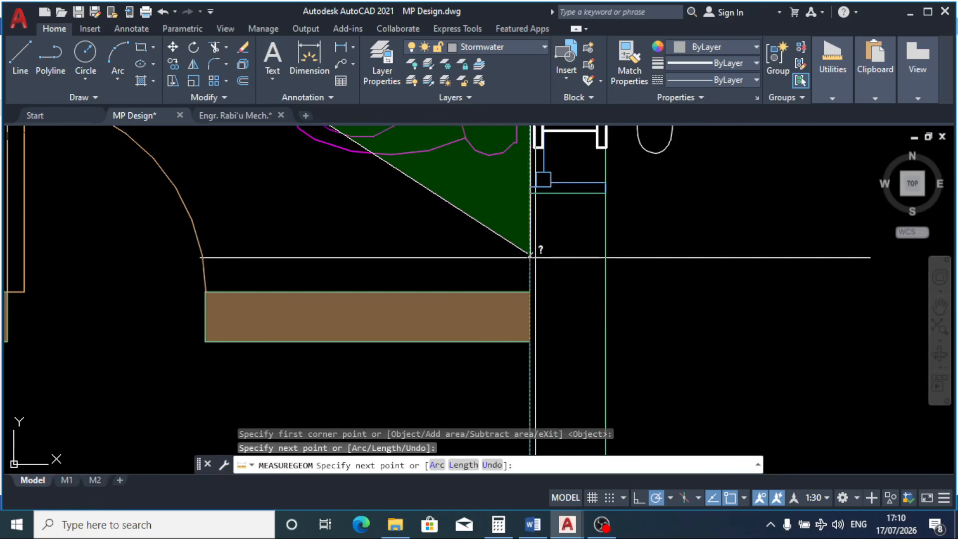
{"action": "left_click", "coordinate": [528, 288]}
{"action": "scroll", "coordinate": [530, 287], "scroll_direction": "down", "scroll_amount": 4}
{"action": "scroll", "coordinate": [319, 285], "scroll_direction": "up", "scroll_amount": 5}
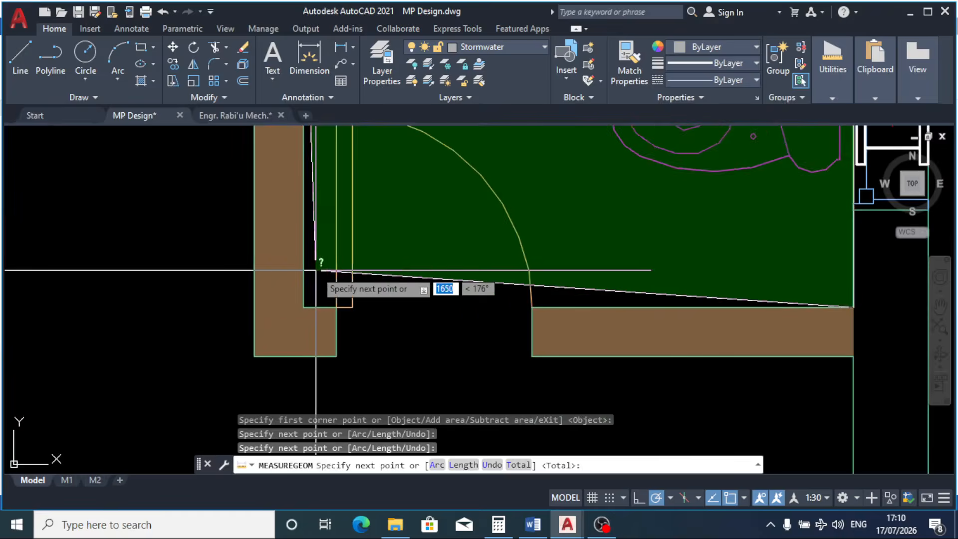
{"action": "left_click", "coordinate": [302, 306]}
{"action": "key", "text": "Return"}
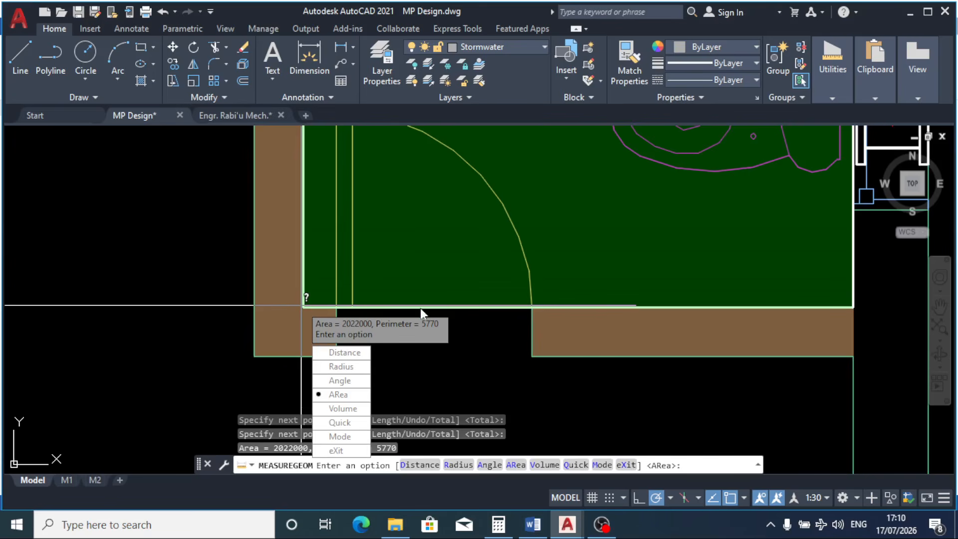
{"action": "key", "text": "Escape"}
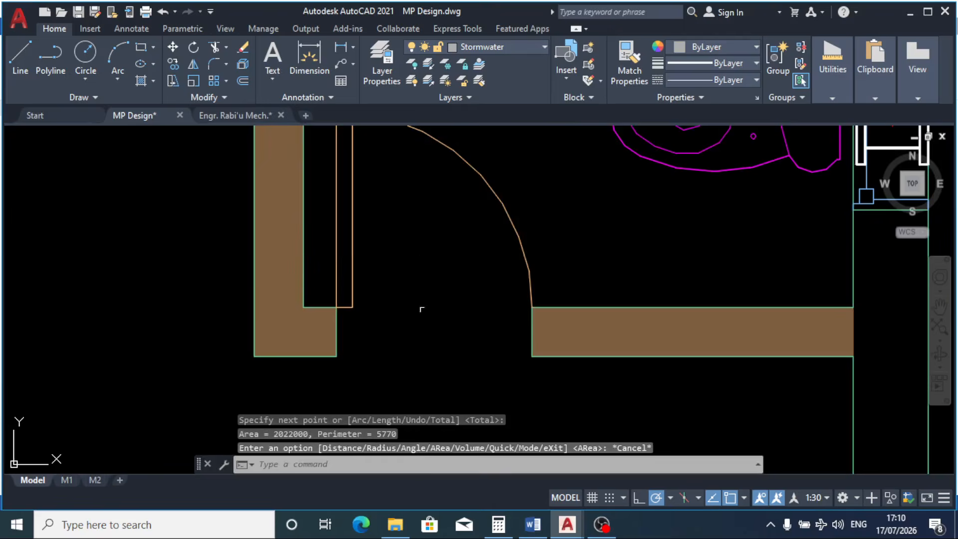
Step: Switch back to Word and set the decimals of the toilet area in the Volume line so it reads 2.02 m²
{"action": "left_click", "coordinate": [528, 525]}
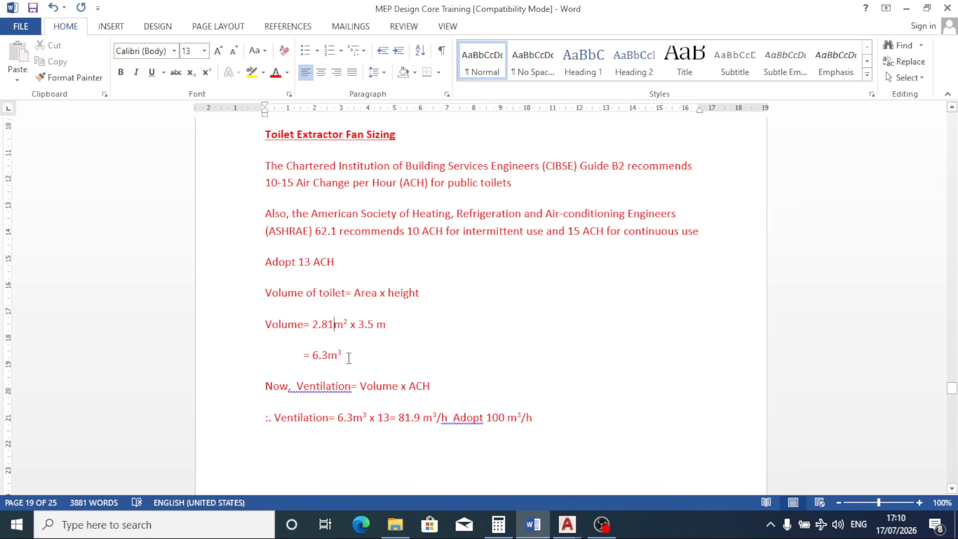
{"action": "key", "text": "BackSpace"}
{"action": "key", "text": "BackSpace"}
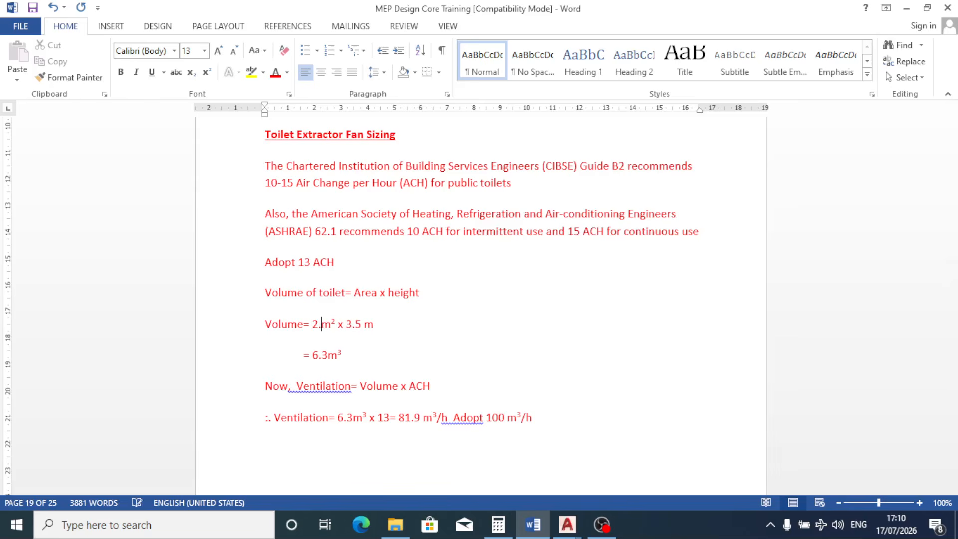
{"action": "type", "text": "02"}
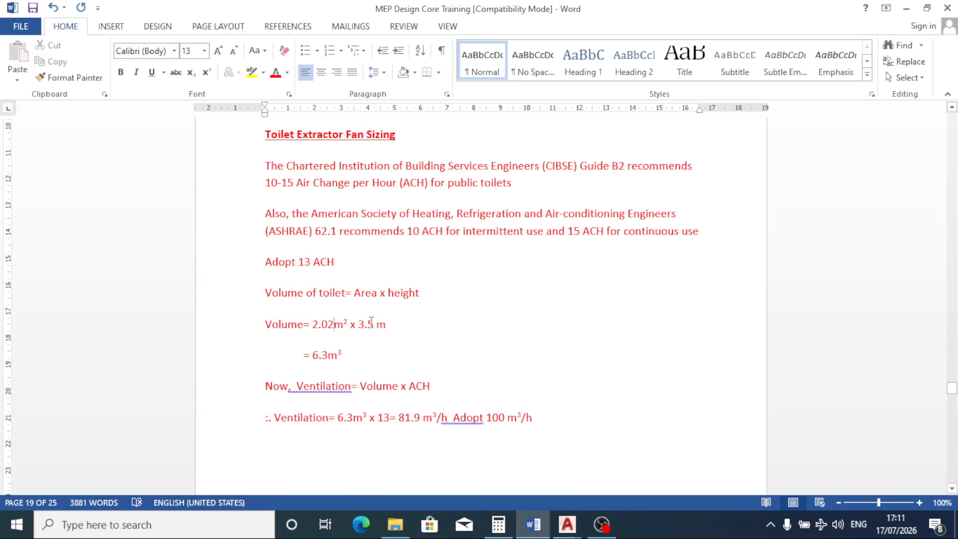
Step: Switch to Calculator, clear it and calculate the toilet volume as 2.02 × 3.5
{"action": "left_click", "coordinate": [499, 524]}
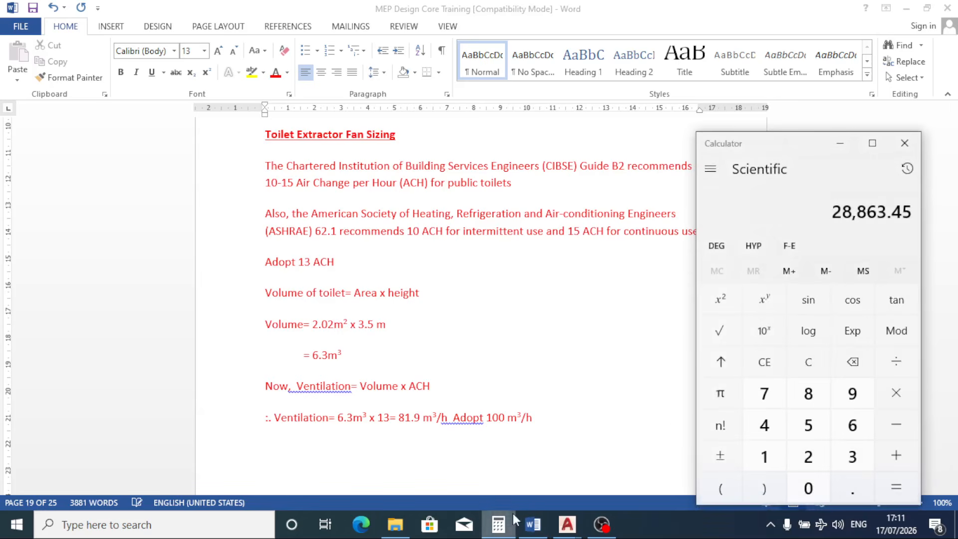
{"action": "left_click", "coordinate": [810, 362]}
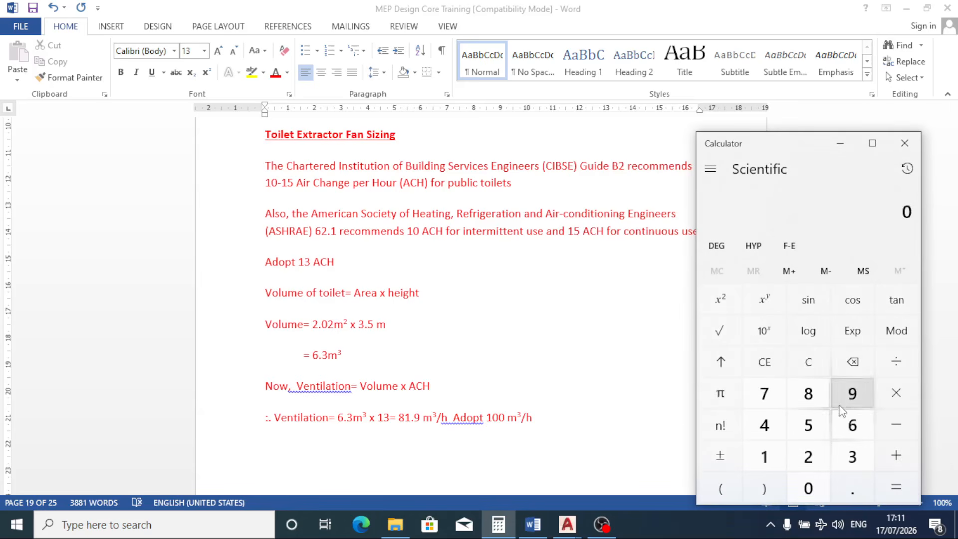
{"action": "left_click", "coordinate": [810, 457]}
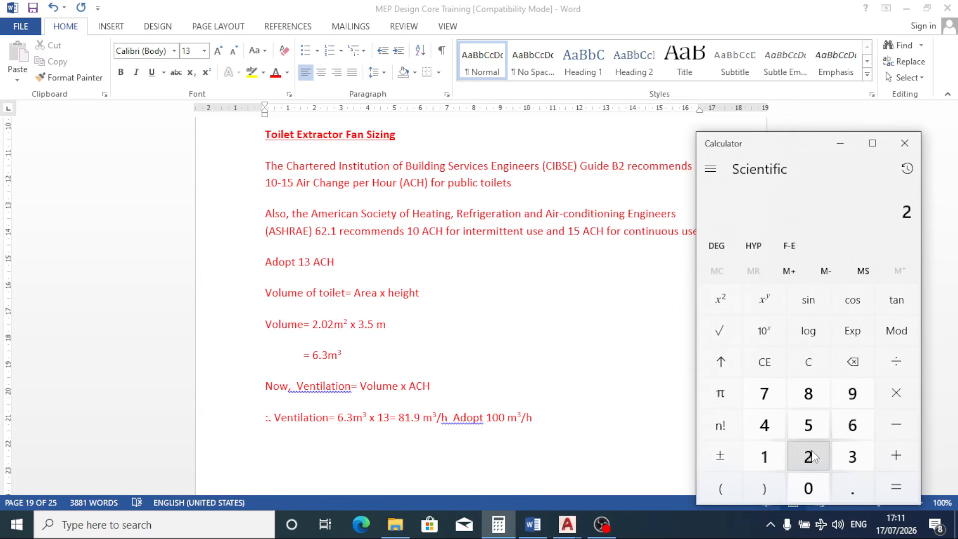
{"action": "left_click", "coordinate": [851, 488]}
{"action": "left_click", "coordinate": [808, 488]}
{"action": "left_click", "coordinate": [811, 458]}
{"action": "left_click", "coordinate": [894, 394]}
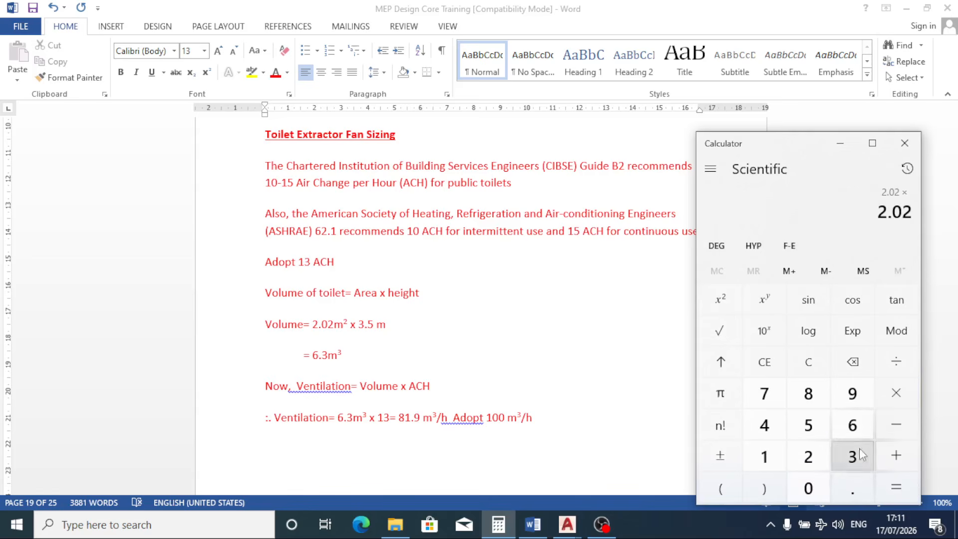
{"action": "left_click", "coordinate": [854, 456]}
{"action": "left_click", "coordinate": [851, 487]}
{"action": "left_click", "coordinate": [808, 425]}
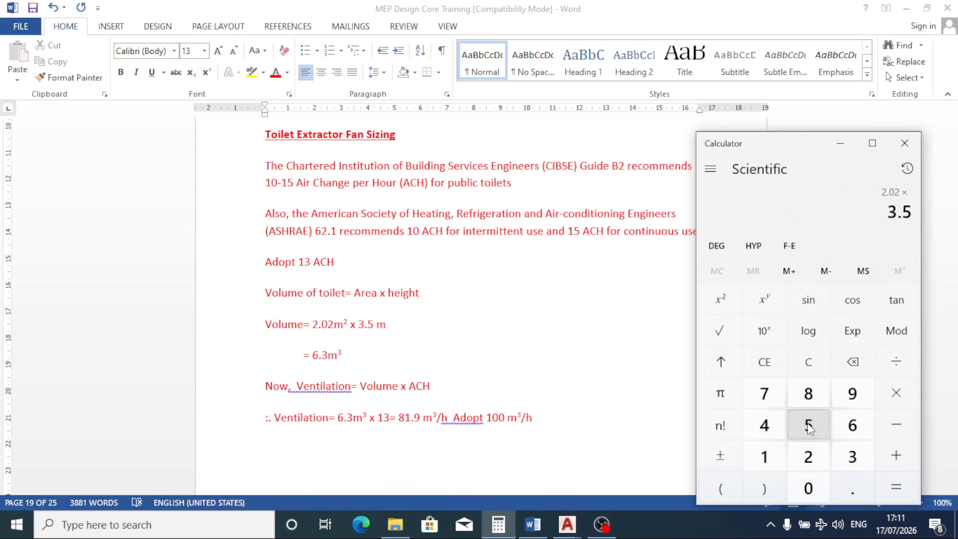
{"action": "left_click", "coordinate": [892, 487]}
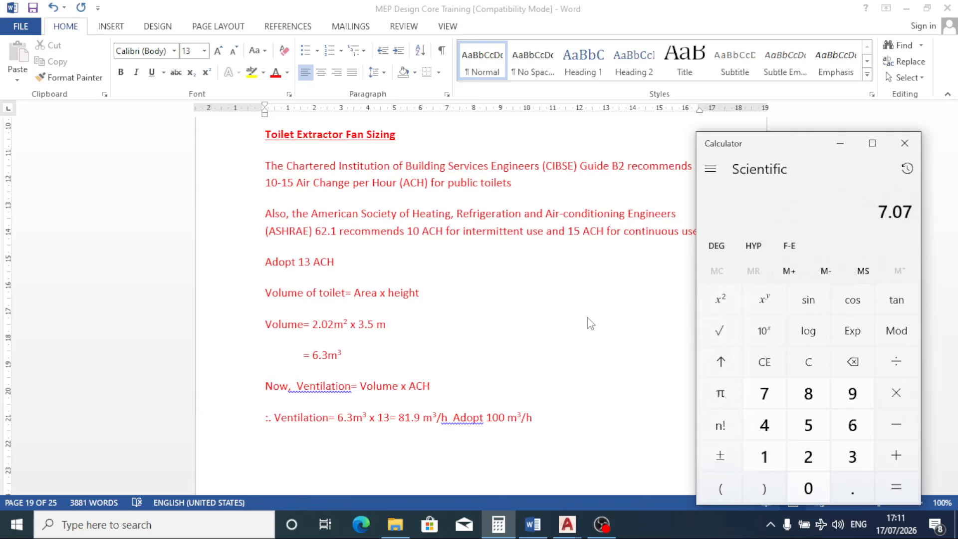
Step: Return to the Word sizing notes and set the calculated toilet volume below the Volume line to 7.07 m³
{"action": "left_click", "coordinate": [321, 363]}
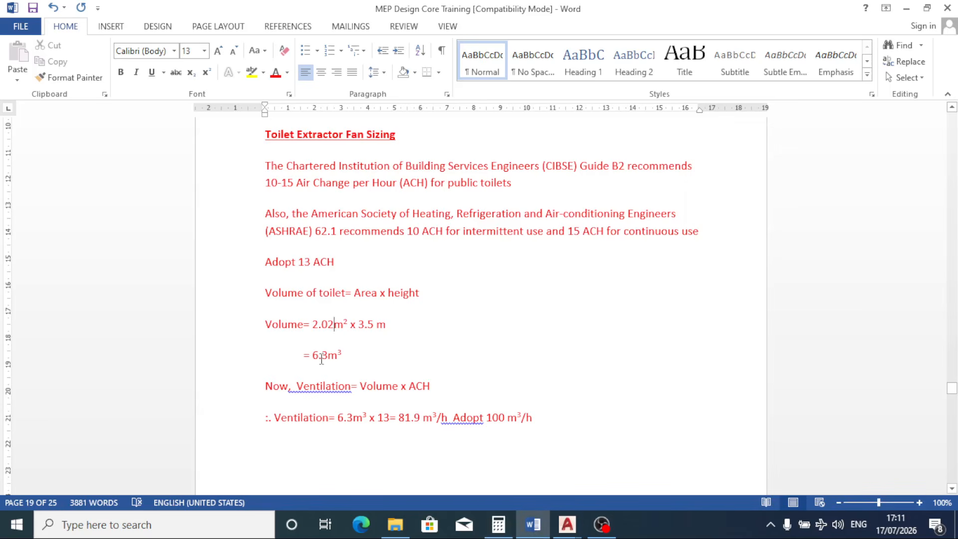
{"action": "key", "text": "BackSpace"}
{"action": "type", "text": "7"}
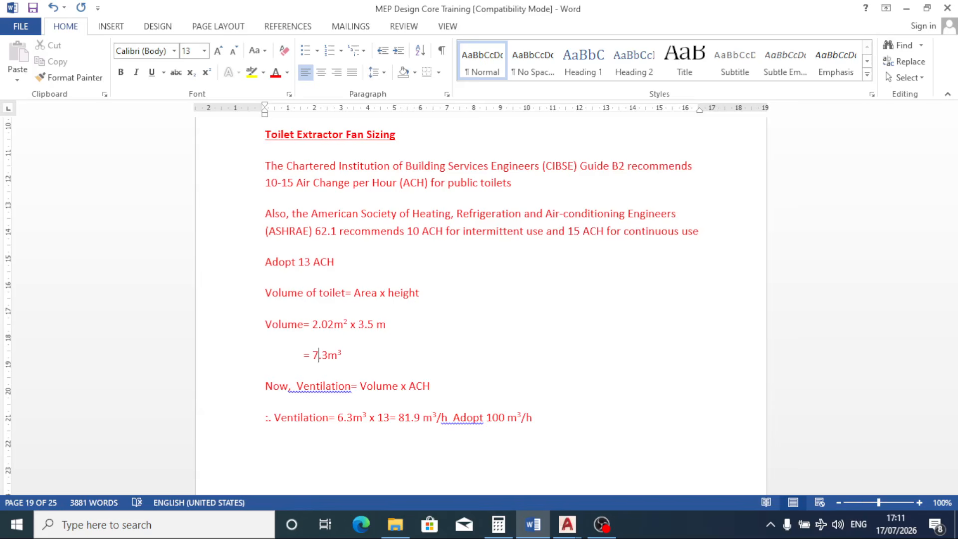
{"action": "key", "text": "BackSpace"}
{"action": "type", "text": "07"}
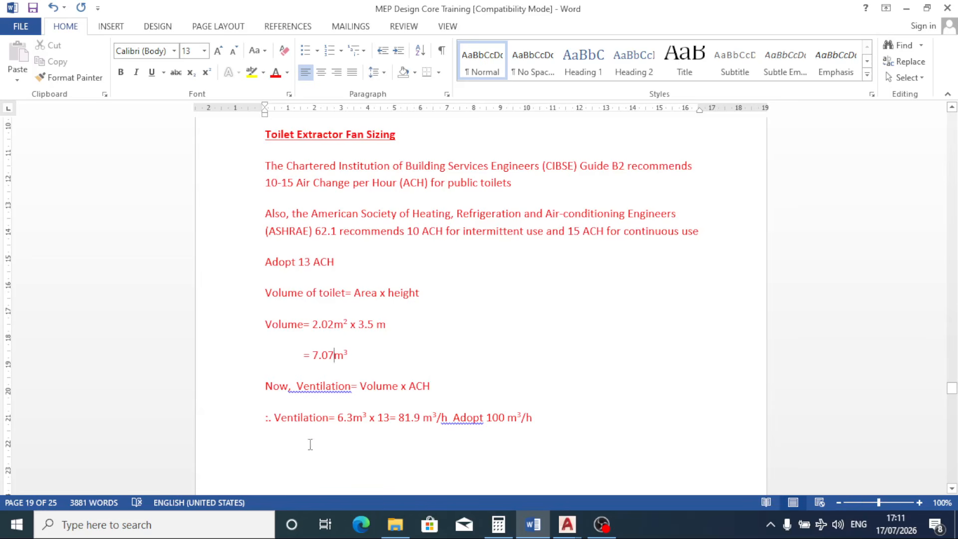
Step: Set the volume used in the Ventilation line to 7.07 m³
{"action": "left_click", "coordinate": [344, 417]}
{"action": "key", "text": "BackSpace"}
{"action": "type", "text": "7"}
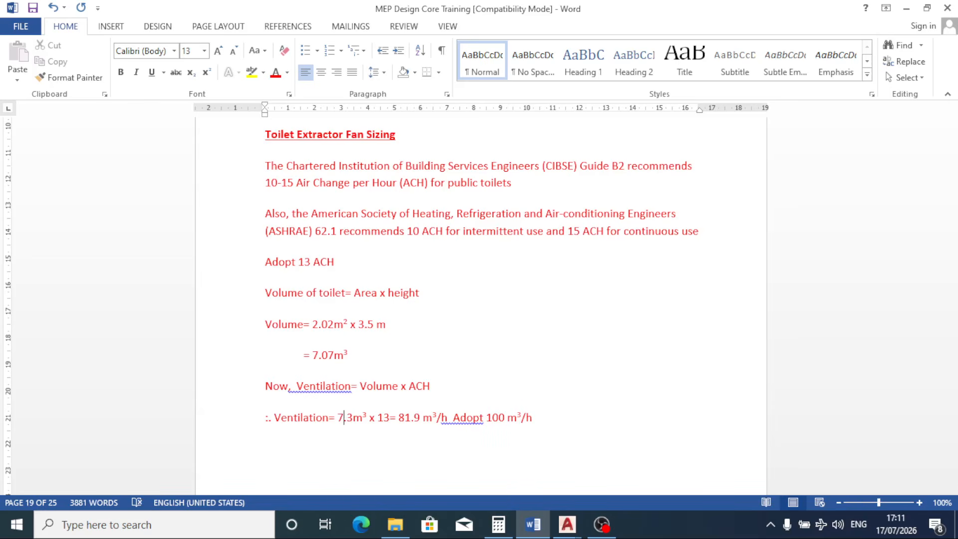
{"action": "key", "text": "Right"}
{"action": "key", "text": "BackSpace"}
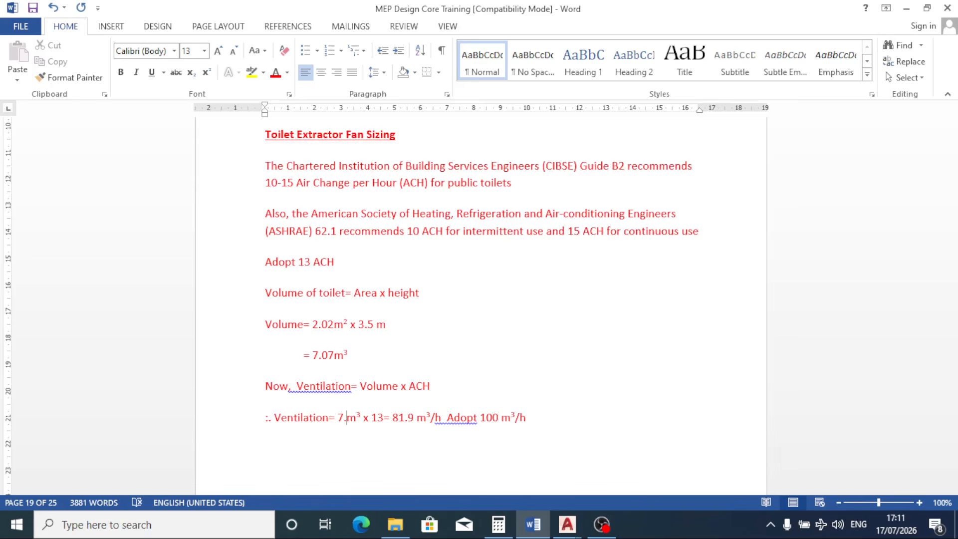
{"action": "type", "text": "07"}
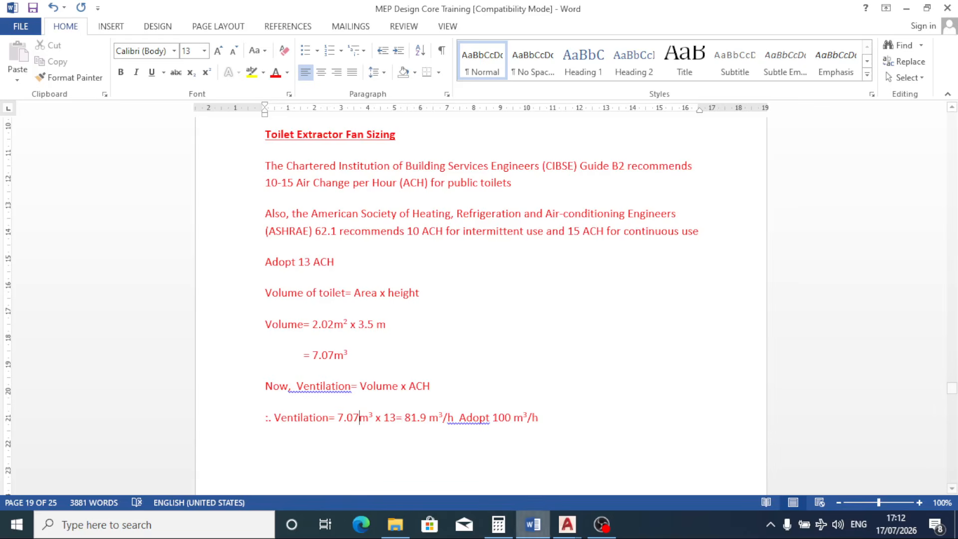
Step: Switch to Calculator and multiply the 7.07 toilet volume by 13 air changes
{"action": "left_click", "coordinate": [499, 529]}
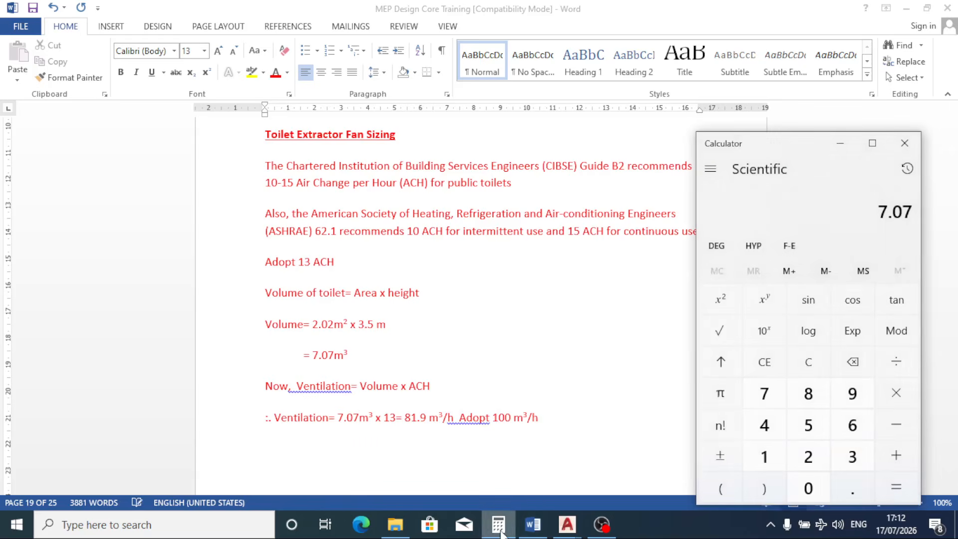
{"action": "left_click", "coordinate": [892, 393]}
{"action": "left_click", "coordinate": [764, 456]}
{"action": "left_click", "coordinate": [852, 456]}
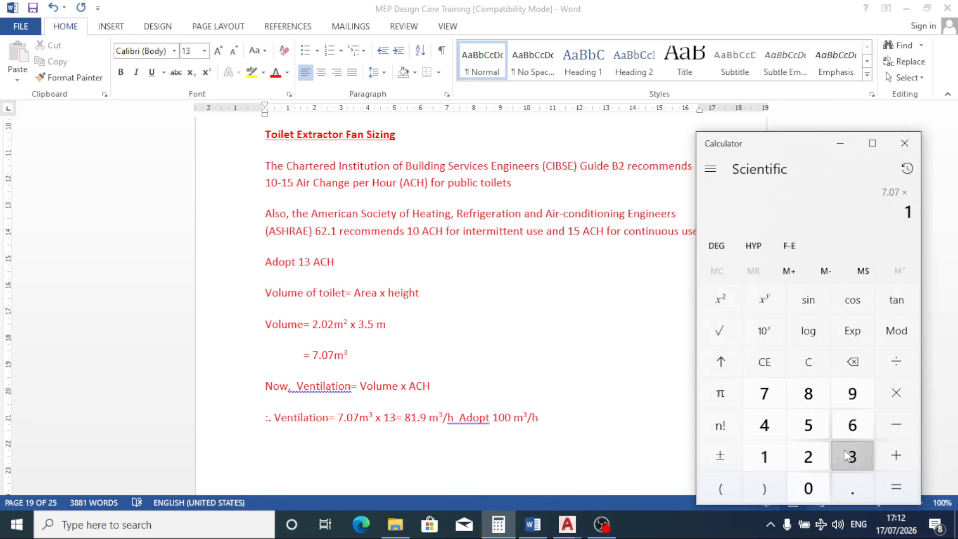
{"action": "left_click", "coordinate": [907, 481]}
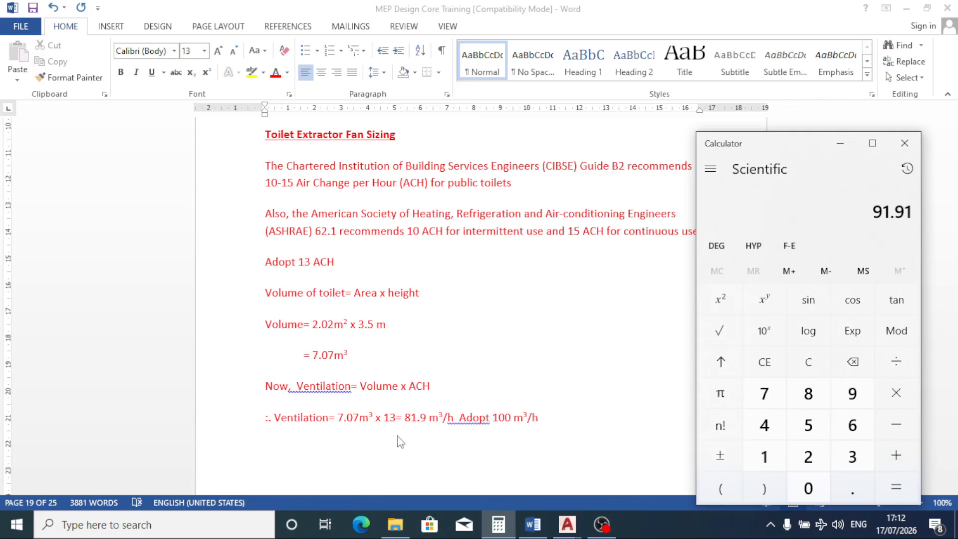
Step: Switch back to Word and set the result in the Ventilation line to 91.91 m³/h
{"action": "left_click", "coordinate": [418, 424]}
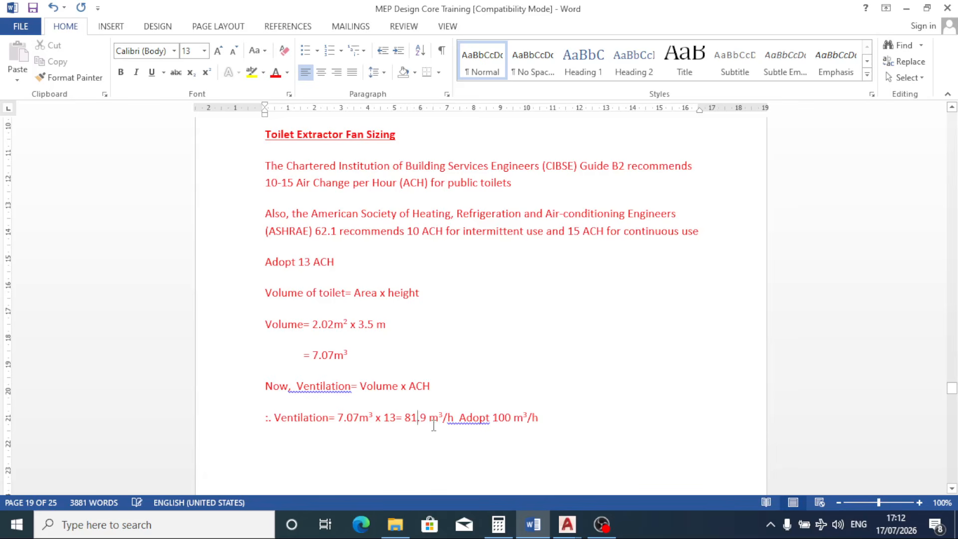
{"action": "key", "text": "BackSpace"}
{"action": "key", "text": "BackSpace"}
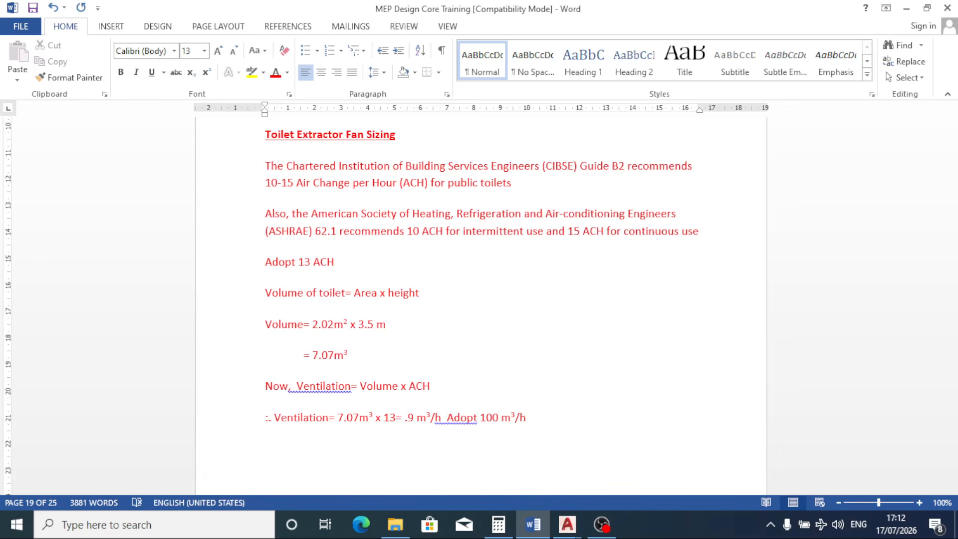
{"action": "type", "text": "91"}
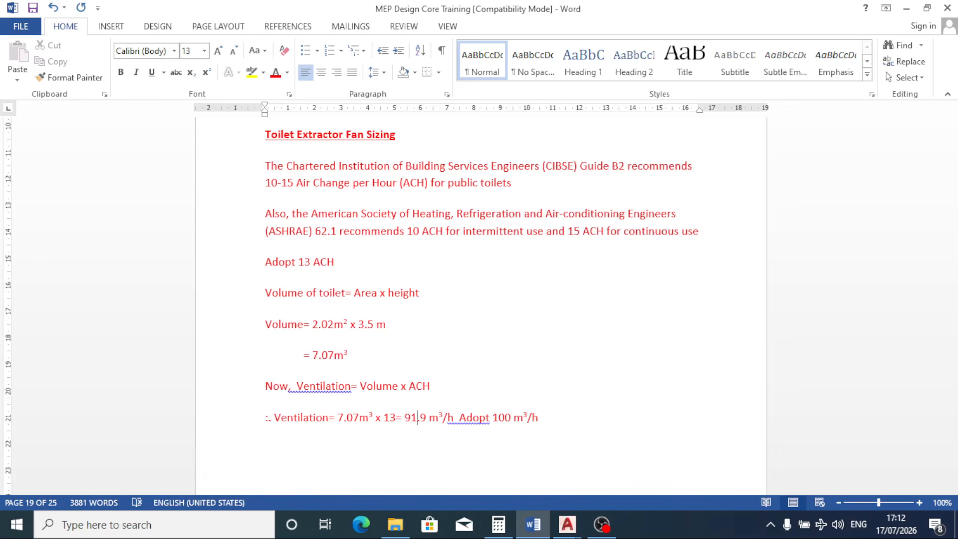
{"action": "left_click", "coordinate": [426, 418]}
{"action": "type", "text": "1"}
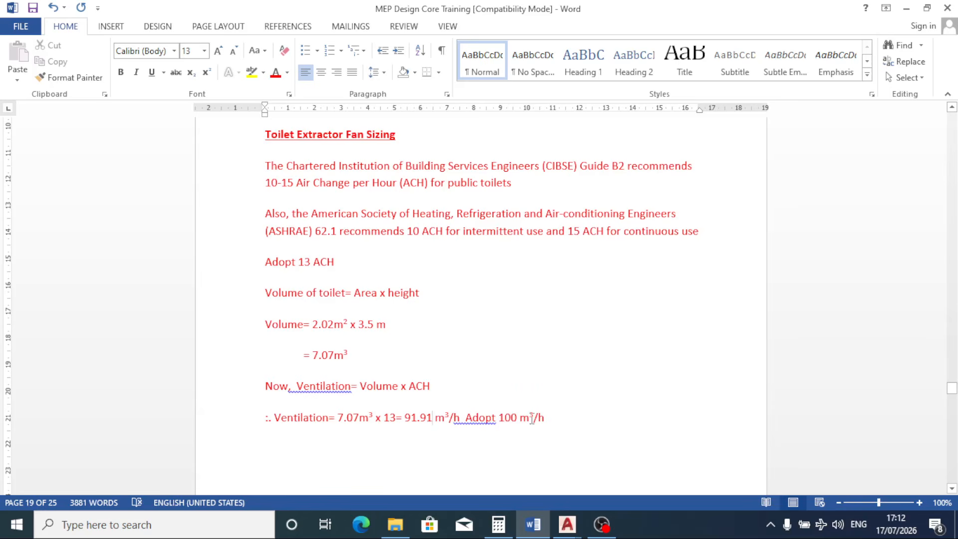
Step: Separate the ventilation result from "Adopt 100 m³/h" with a full stop and a single space
{"action": "left_click", "coordinate": [467, 417]}
{"action": "key", "text": "BackSpace"}
{"action": "type", "text": ","}
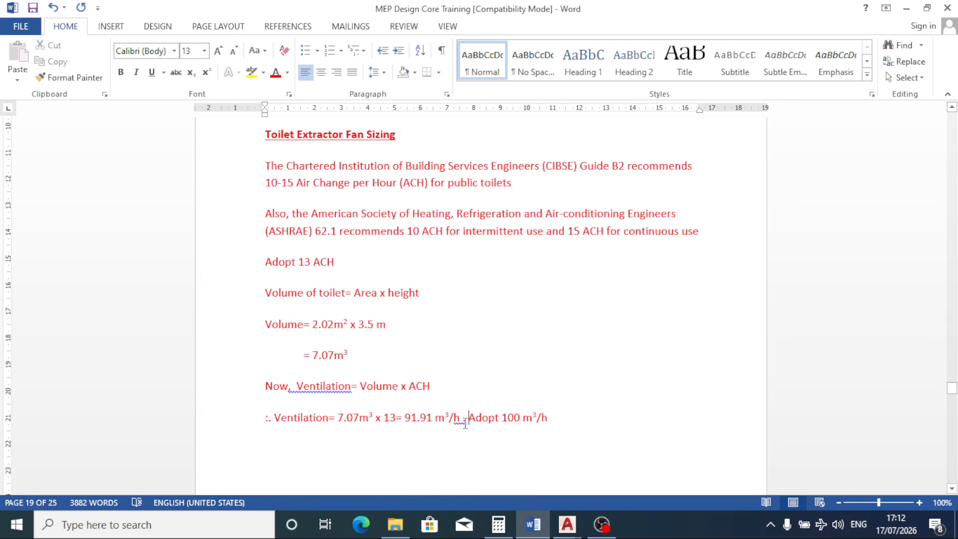
{"action": "key", "text": "BackSpace"}
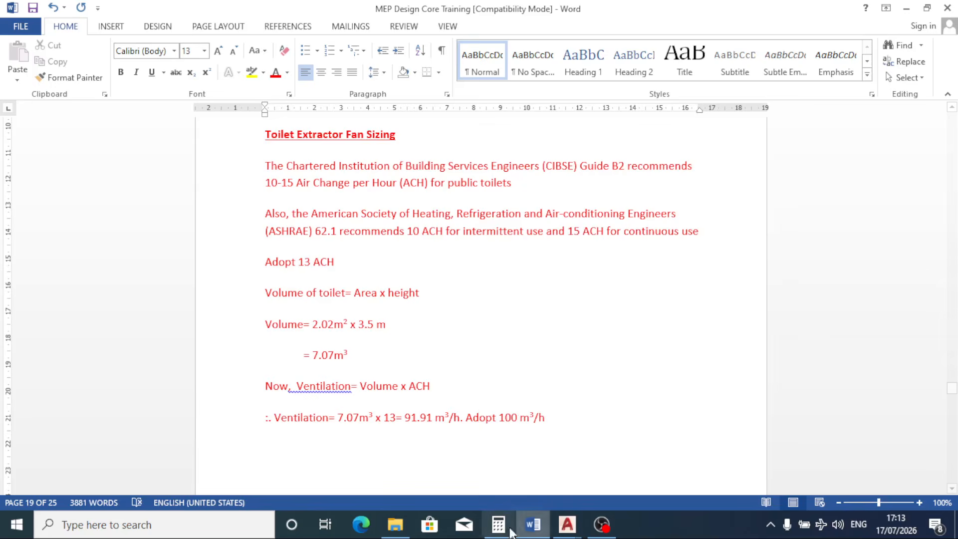
Step: Switch to Calculator, clear it, calculate 100 ÷ 13, and return to the Word notes
{"action": "left_click", "coordinate": [498, 524]}
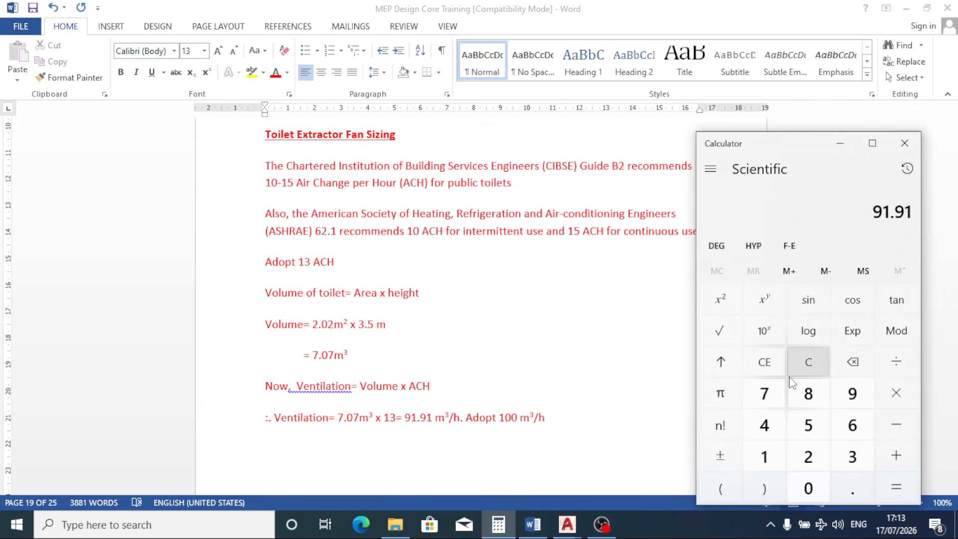
{"action": "left_click", "coordinate": [803, 363]}
{"action": "left_click", "coordinate": [764, 456]}
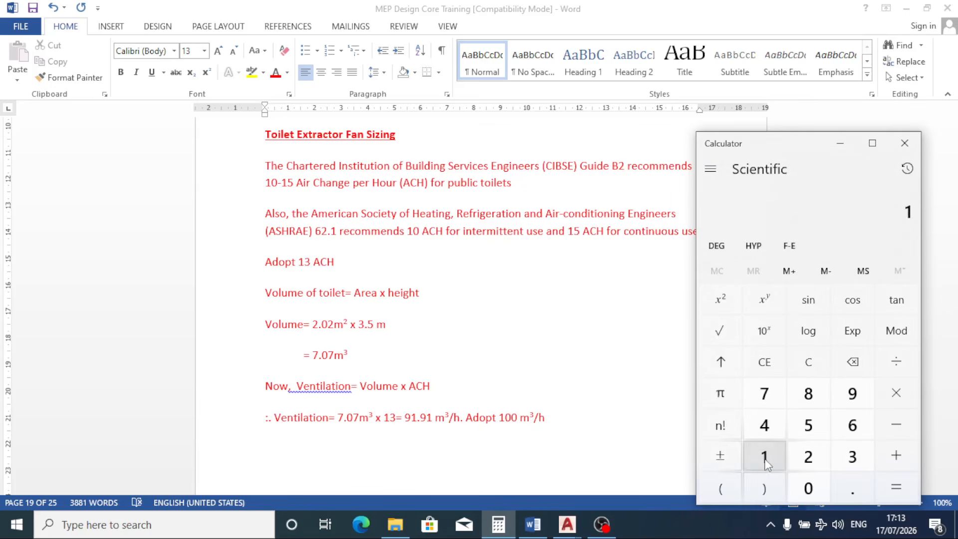
{"action": "left_click", "coordinate": [810, 487]}
{"action": "left_click", "coordinate": [809, 487]}
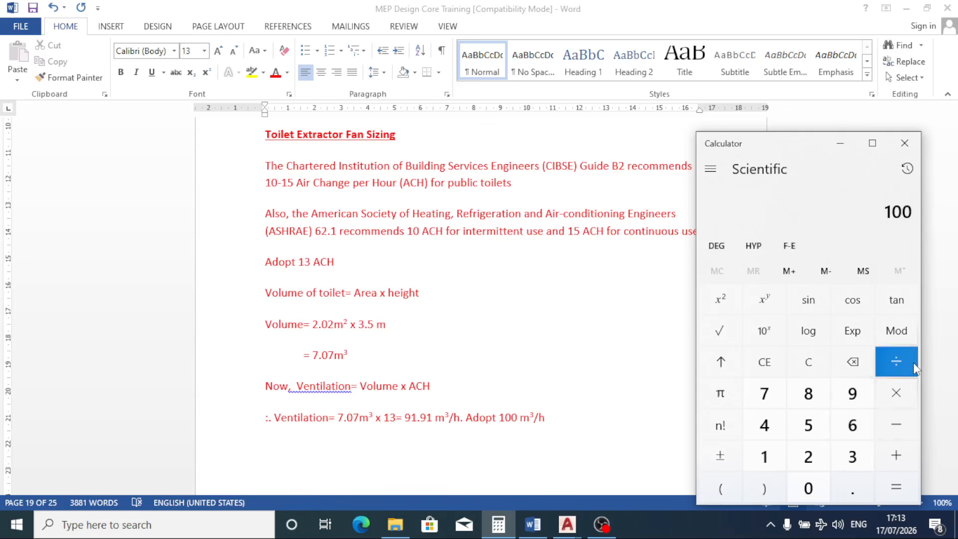
{"action": "left_click", "coordinate": [898, 363]}
{"action": "left_click", "coordinate": [765, 459]}
{"action": "left_click", "coordinate": [851, 456]}
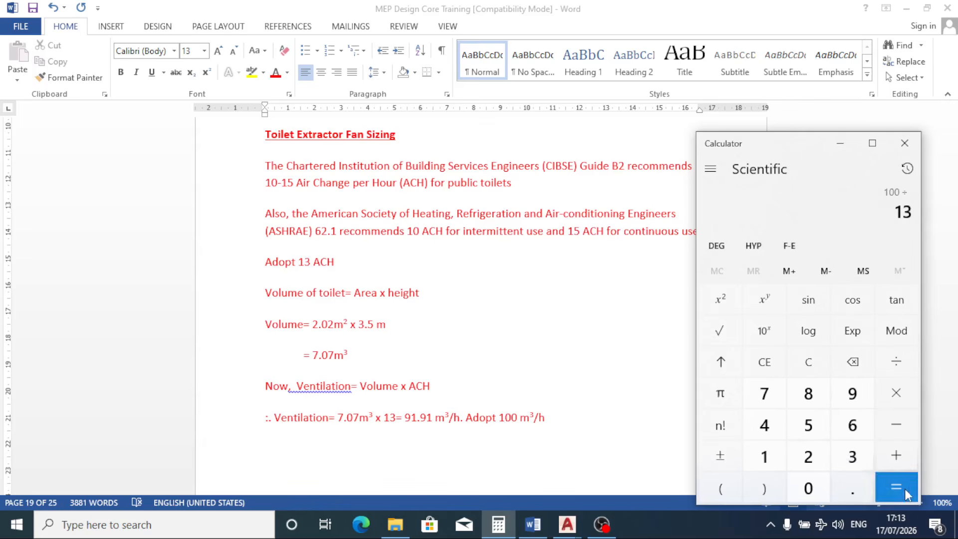
{"action": "left_click", "coordinate": [894, 484]}
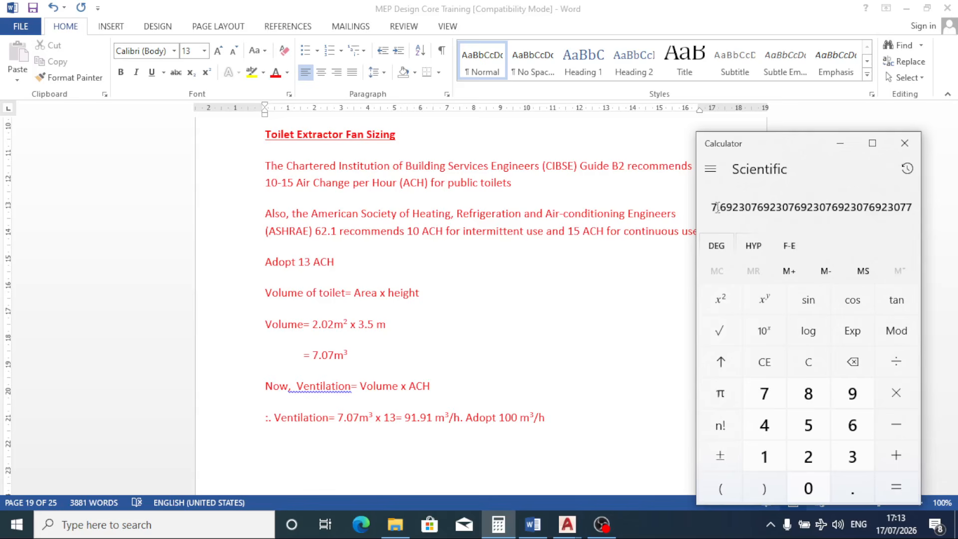
{"action": "left_click", "coordinate": [623, 375]}
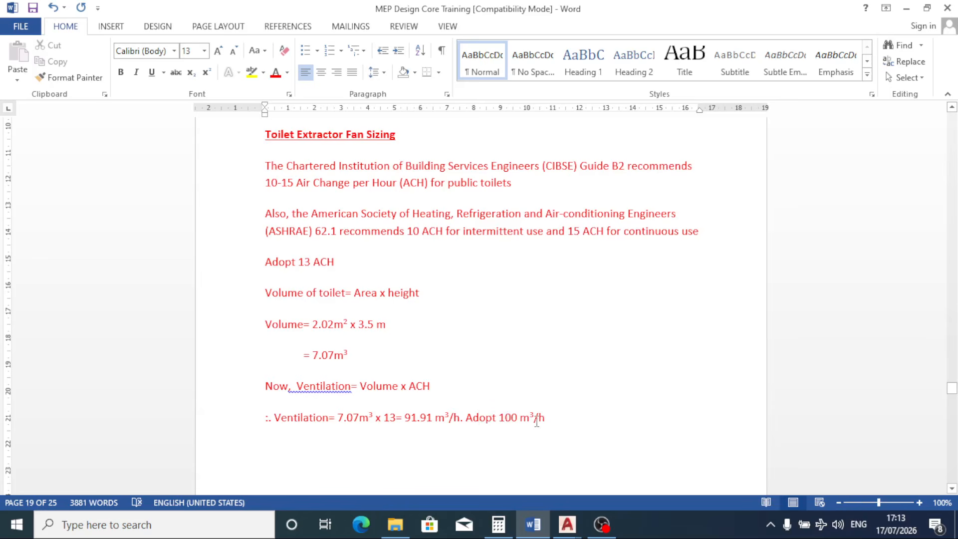
Step: Switch to MP Design.dwg in AutoCAD and change the extractor fan label beside the toilet below the staircase to 100m³/h
{"action": "left_click", "coordinate": [569, 525]}
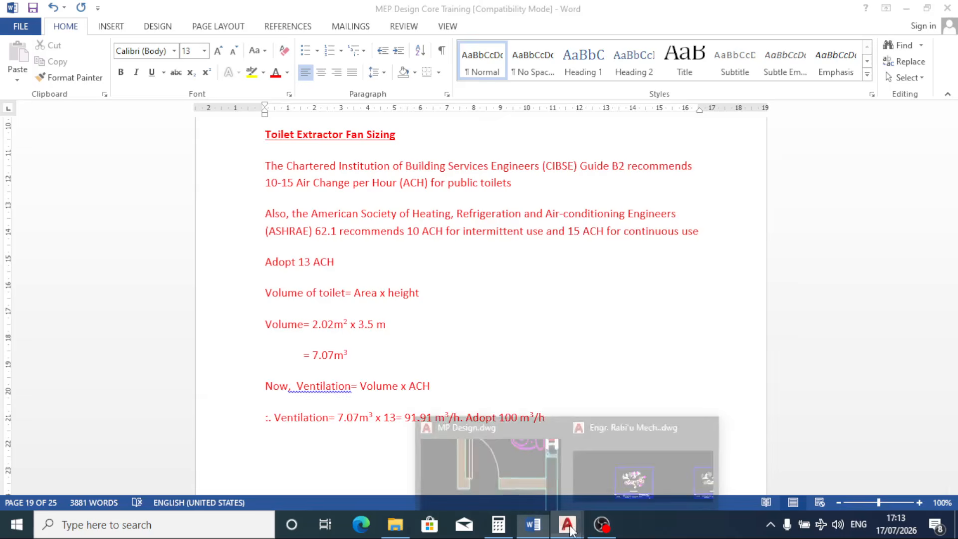
{"action": "left_click", "coordinate": [533, 469]}
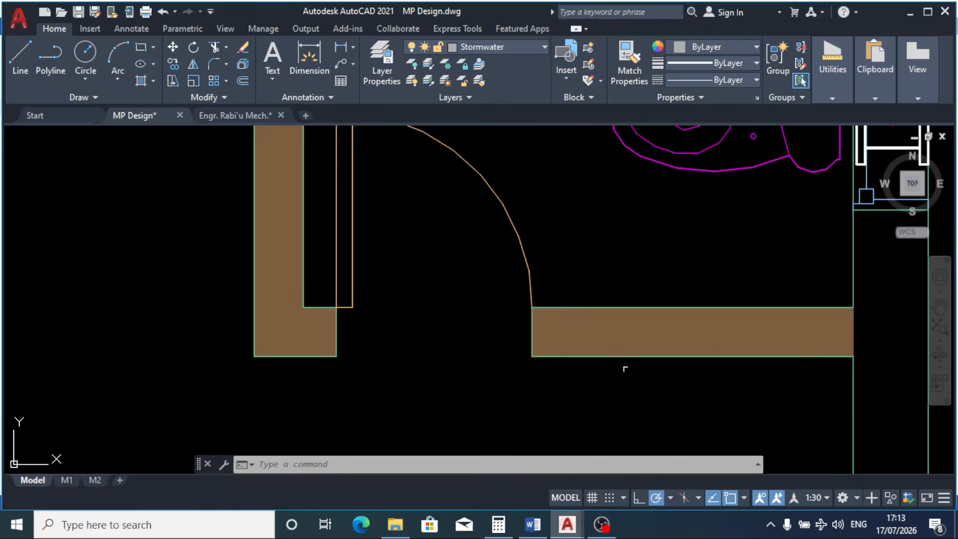
{"action": "scroll", "coordinate": [539, 367], "scroll_direction": "down", "scroll_amount": 4}
{"action": "scroll", "coordinate": [657, 279], "scroll_direction": "up", "scroll_amount": 4}
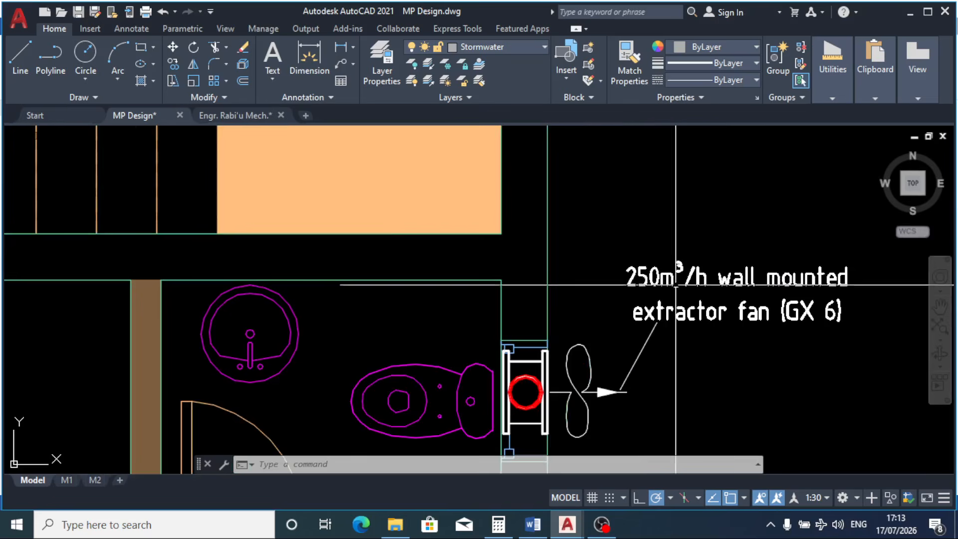
{"action": "double_click", "coordinate": [656, 280]}
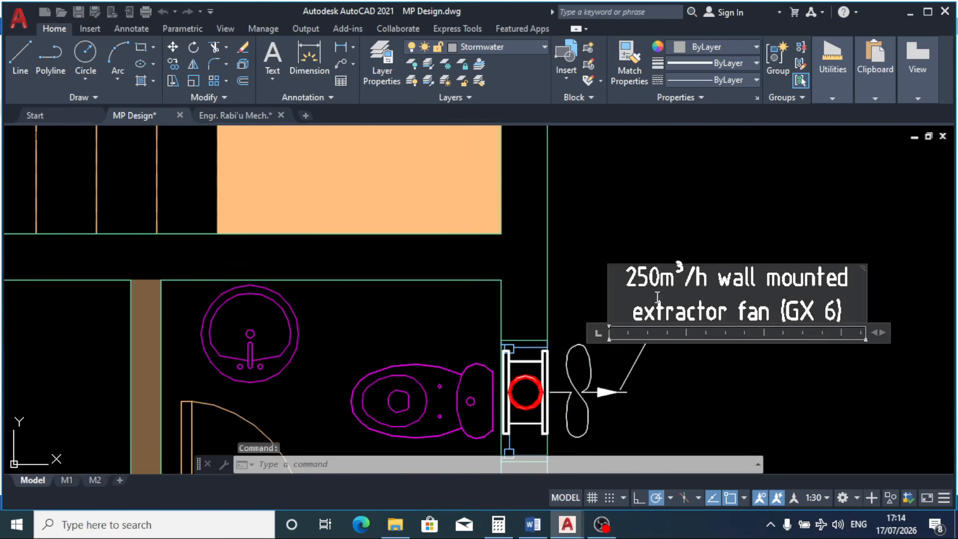
{"action": "key", "text": "BackSpace"}
{"action": "key", "text": "BackSpace"}
{"action": "key", "text": "BackSpace"}
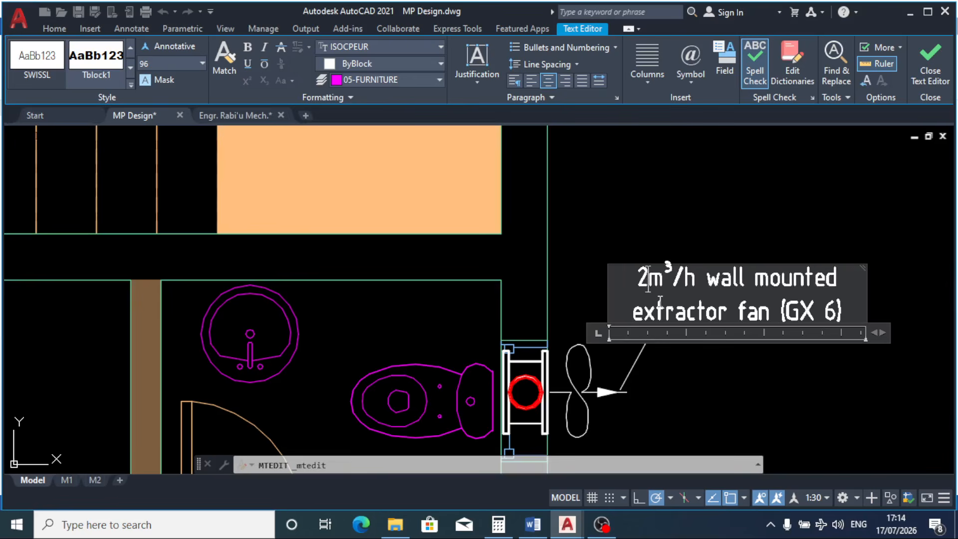
{"action": "type", "text": "1000"}
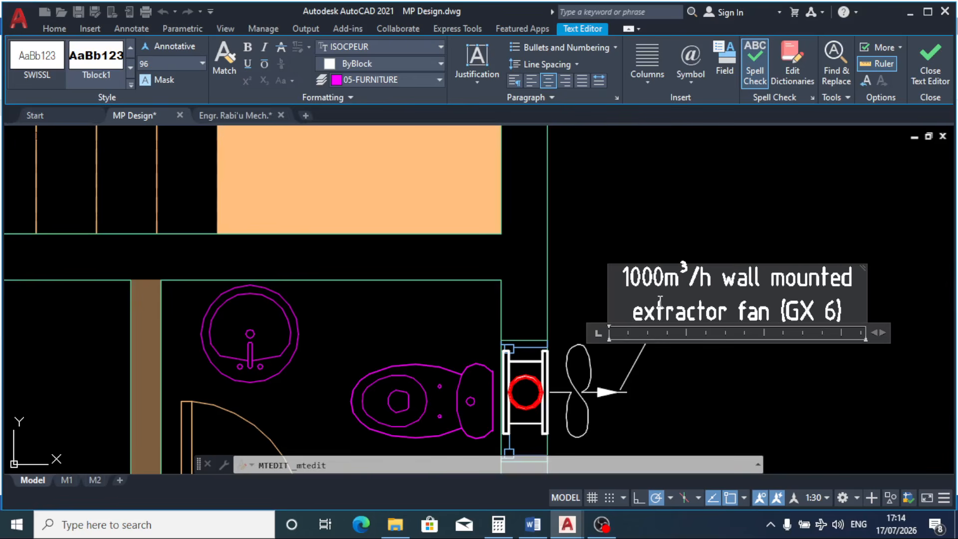
{"action": "key", "text": "BackSpace"}
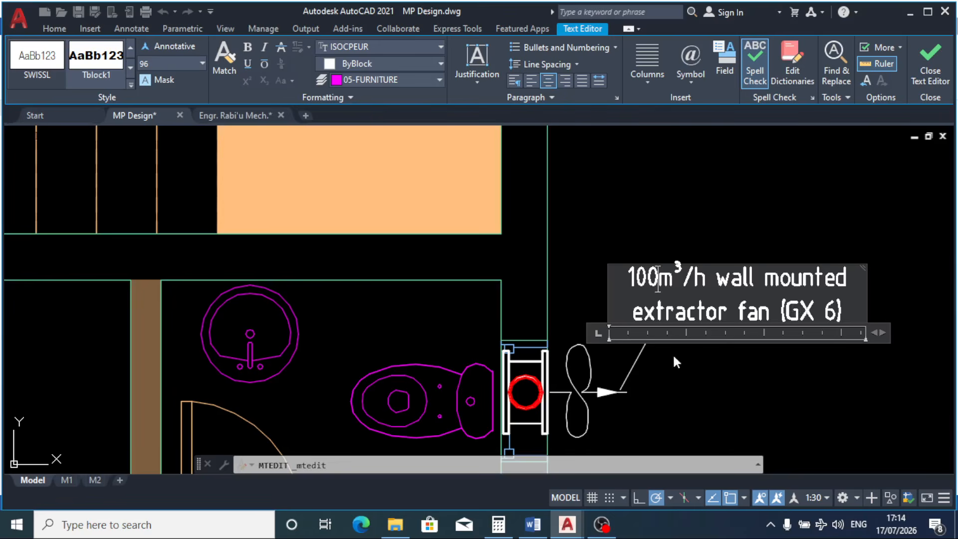
{"action": "left_click", "coordinate": [720, 397]}
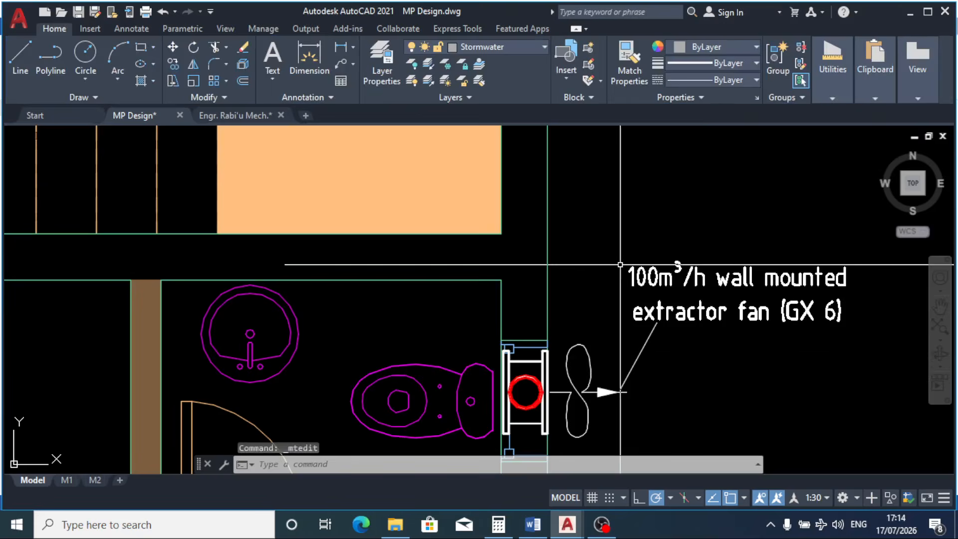
Step: Measure the area of the toilet cubicle directly above the staircase from its four inner corners
{"action": "scroll", "coordinate": [620, 264], "scroll_direction": "down", "scroll_amount": 5}
{"action": "scroll", "coordinate": [690, 334], "scroll_direction": "down", "scroll_amount": 2}
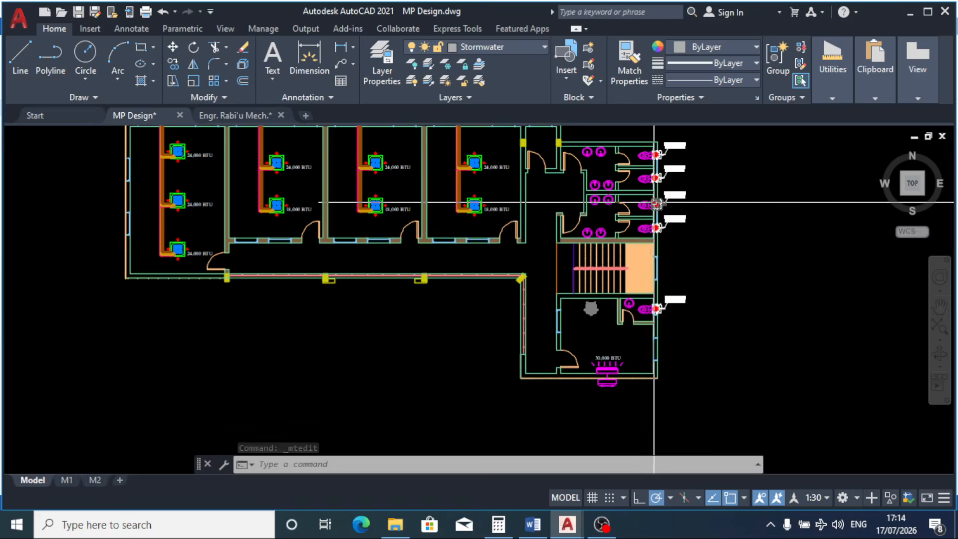
{"action": "scroll", "coordinate": [654, 203], "scroll_direction": "up", "scroll_amount": 4}
{"action": "scroll", "coordinate": [652, 267], "scroll_direction": "up", "scroll_amount": 2}
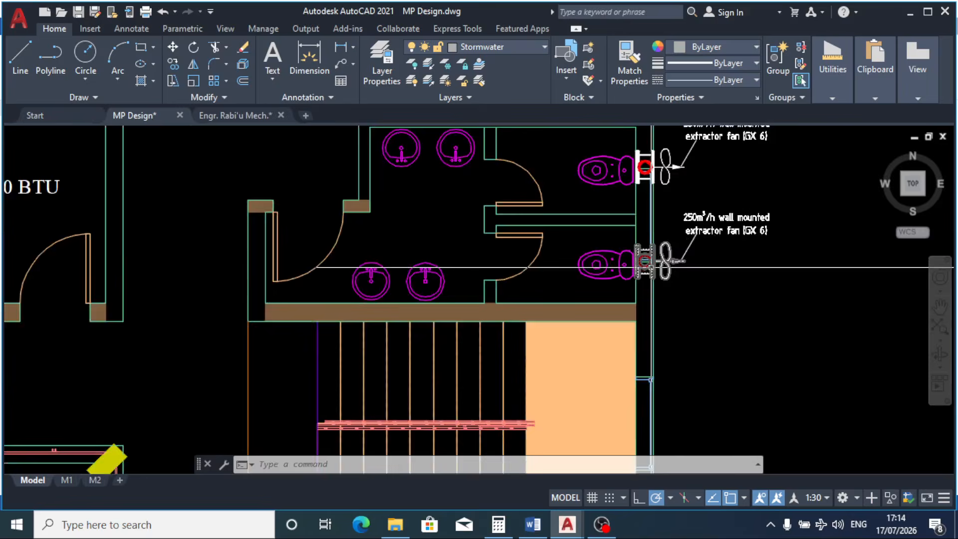
{"action": "scroll", "coordinate": [651, 267], "scroll_direction": "up", "scroll_amount": 2}
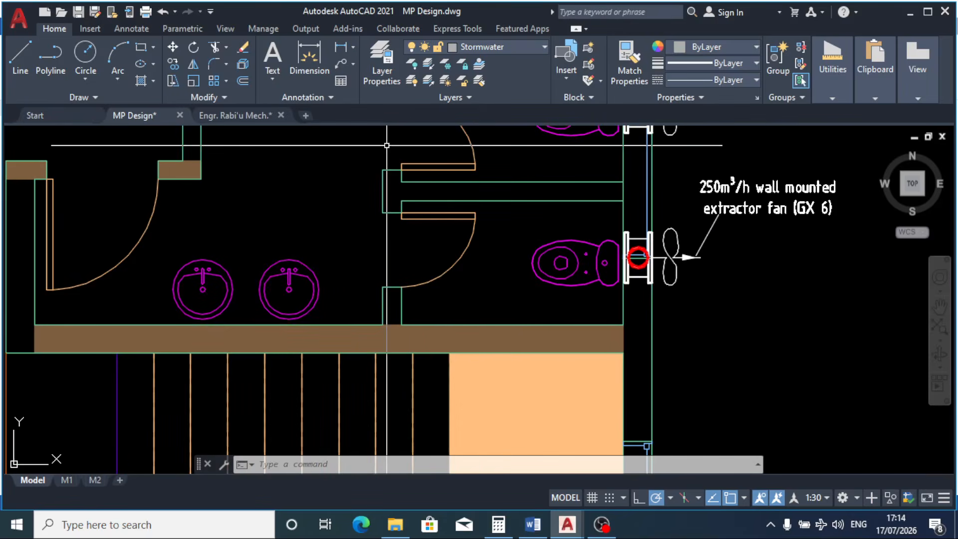
{"action": "mouse_move", "coordinate": [857, 95]}
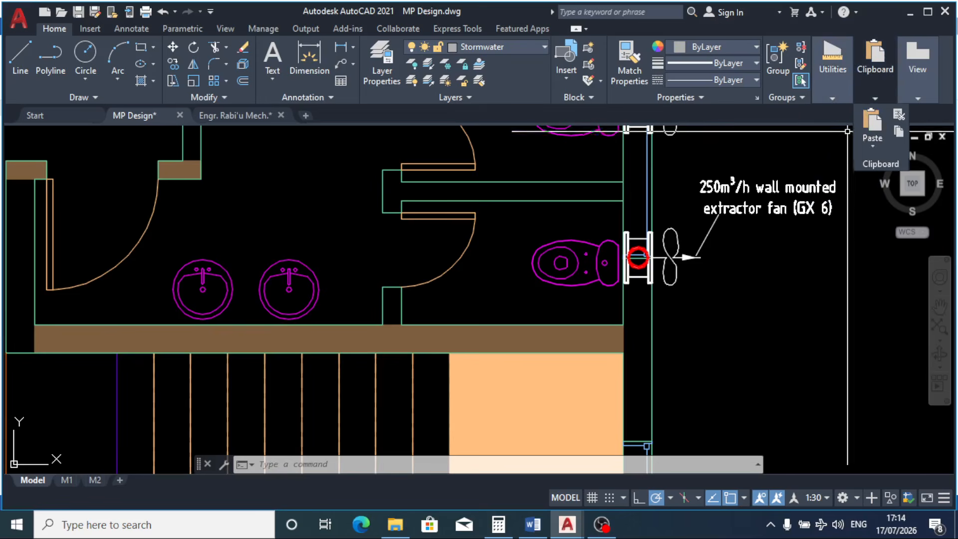
{"action": "mouse_move", "coordinate": [831, 79]}
{"action": "left_click", "coordinate": [829, 138]}
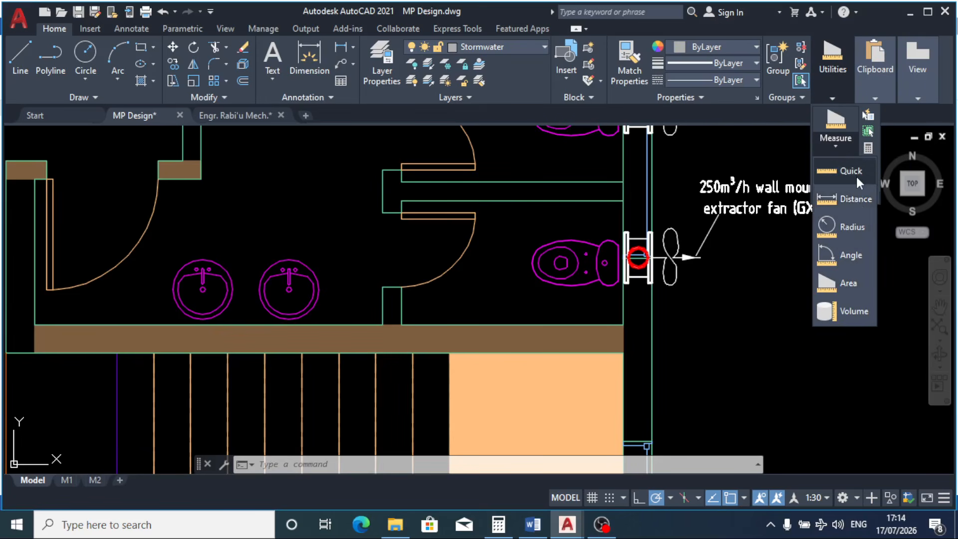
{"action": "left_click", "coordinate": [842, 272]}
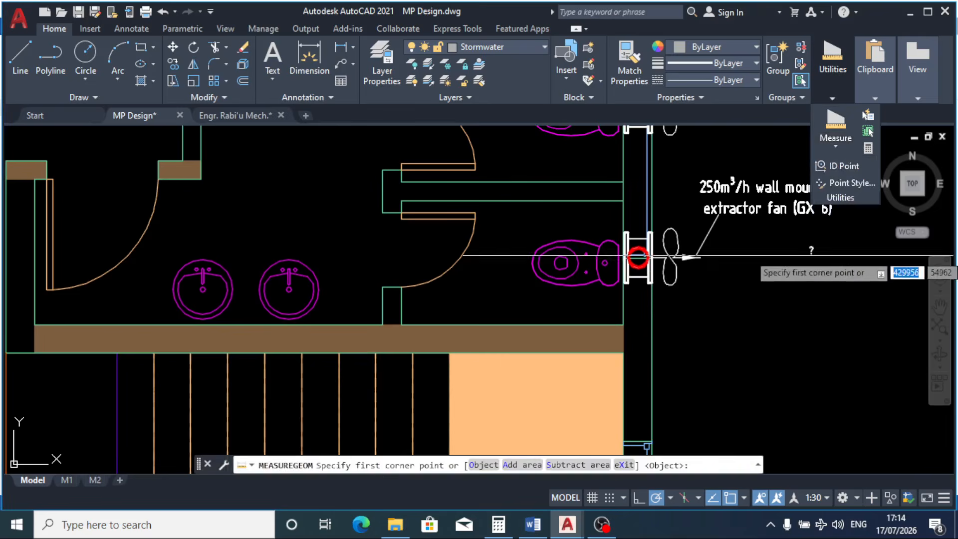
{"action": "scroll", "coordinate": [392, 204], "scroll_direction": "up", "scroll_amount": 2}
{"action": "left_click", "coordinate": [404, 198]}
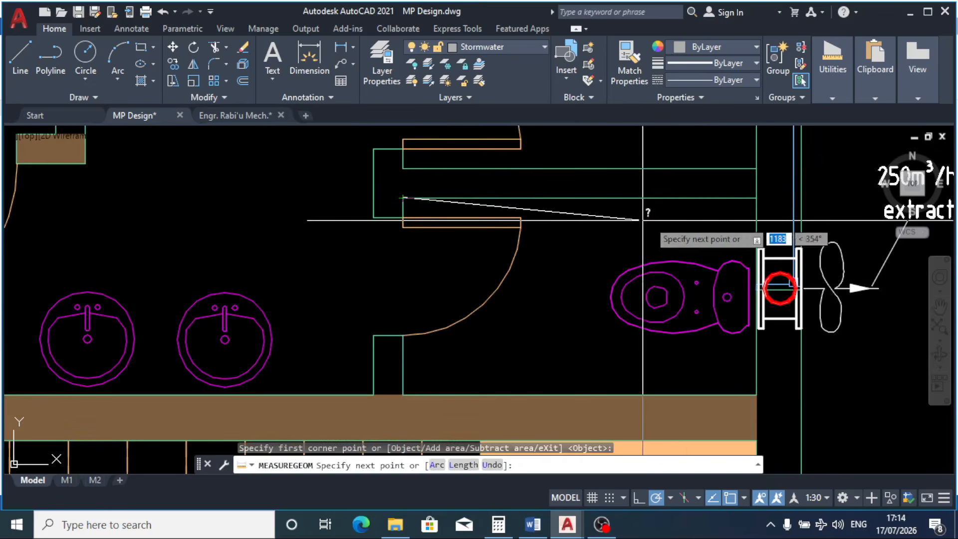
{"action": "left_click", "coordinate": [756, 198]}
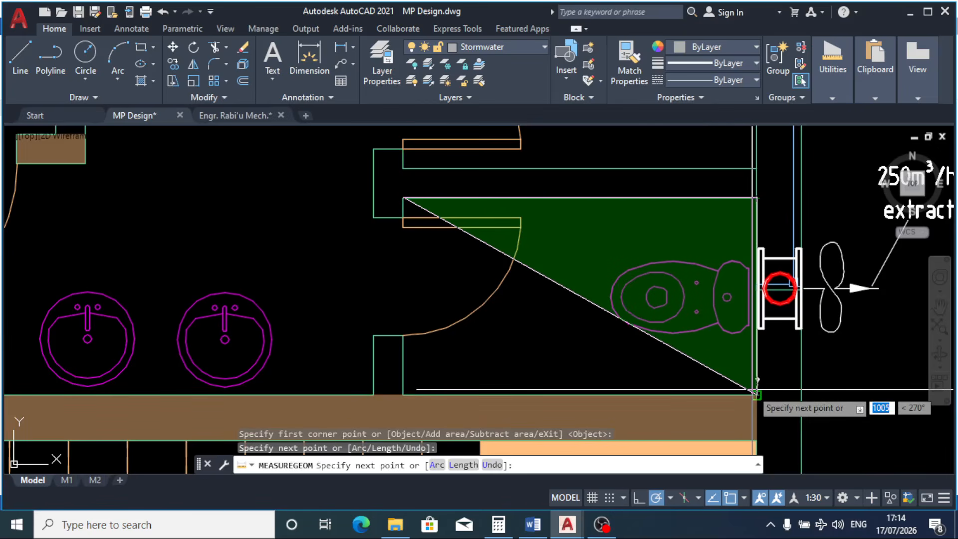
{"action": "left_click", "coordinate": [755, 392]}
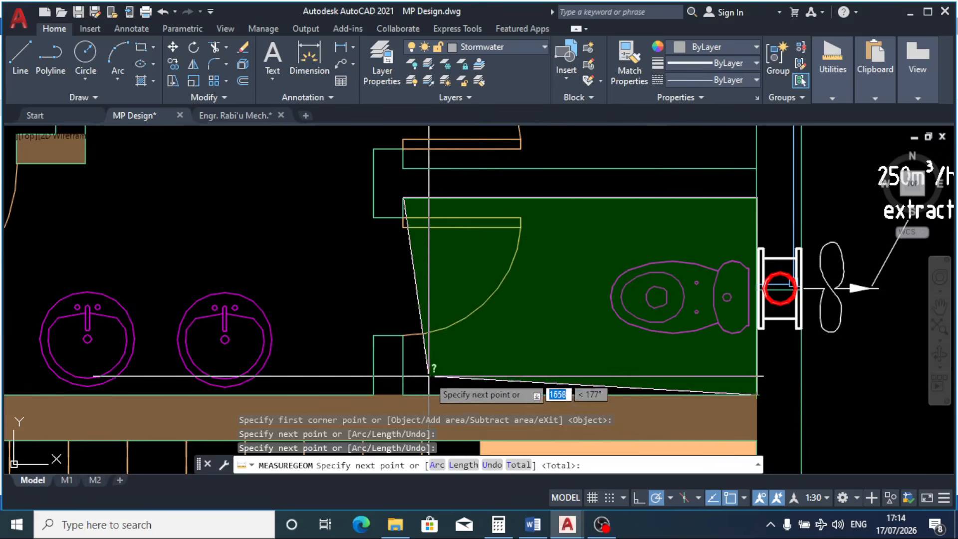
{"action": "left_click", "coordinate": [402, 390]}
{"action": "key", "text": "Return"}
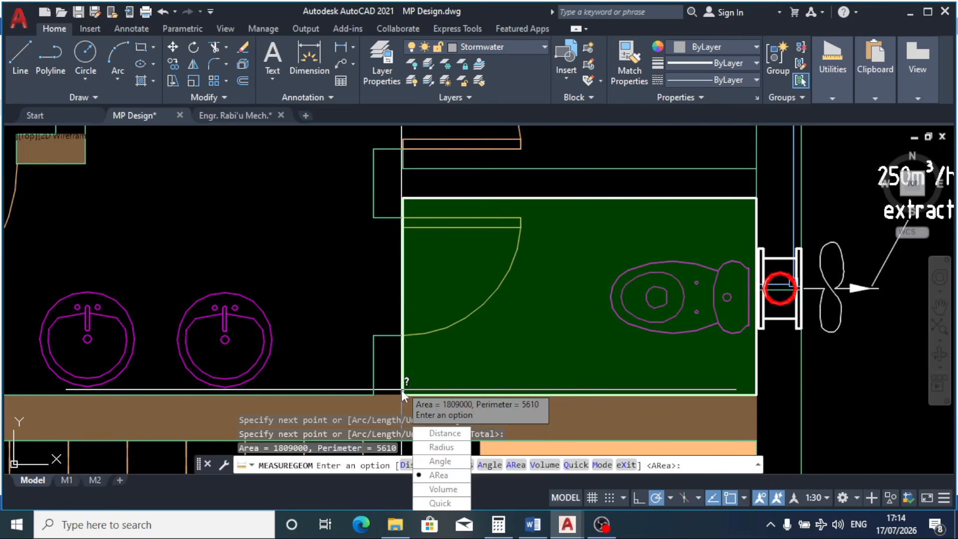
{"action": "key", "text": "Escape"}
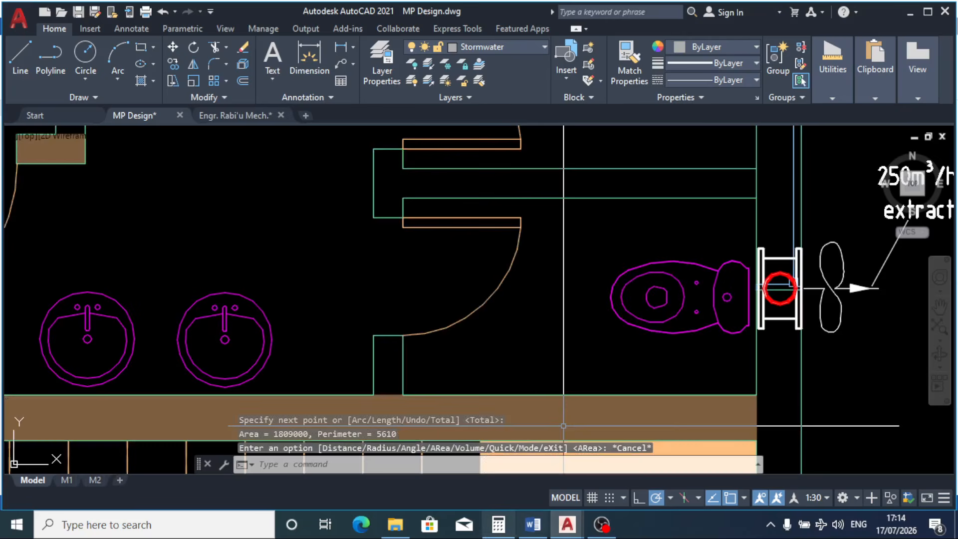
Step: Switch to Calculator, clear it, and calculate the cubicle's volume as 1.8 × 3.5
{"action": "left_click", "coordinate": [498, 524]}
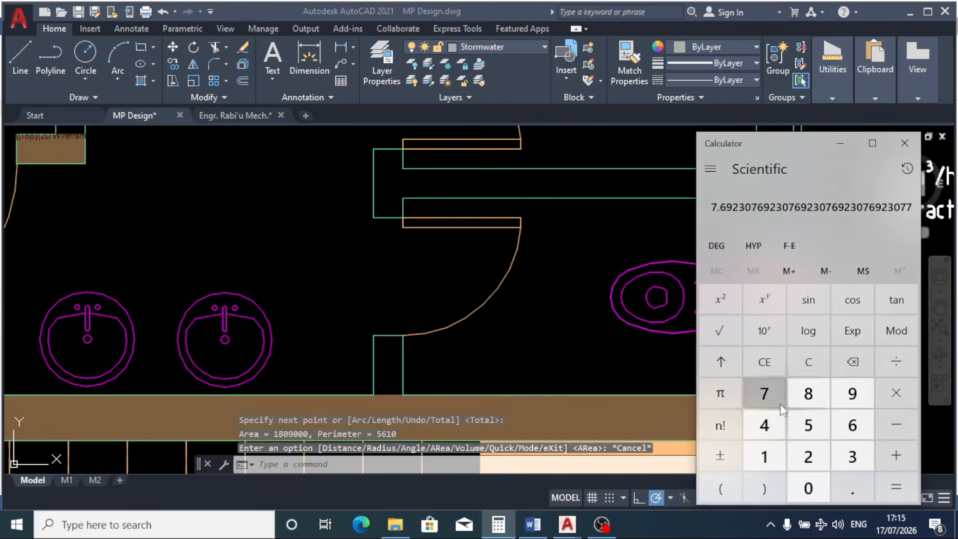
{"action": "left_click", "coordinate": [812, 359]}
{"action": "left_click", "coordinate": [766, 453]}
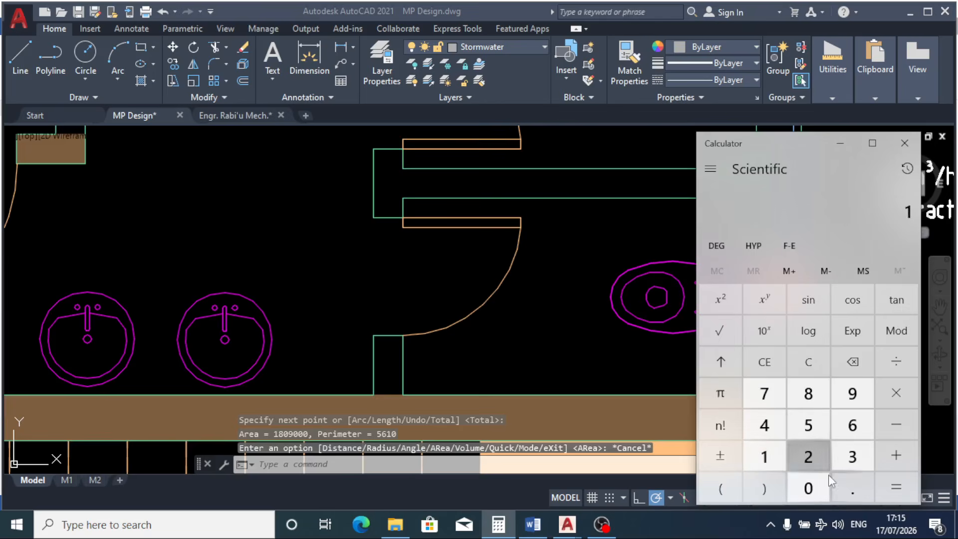
{"action": "left_click", "coordinate": [848, 485]}
{"action": "left_click", "coordinate": [811, 394]}
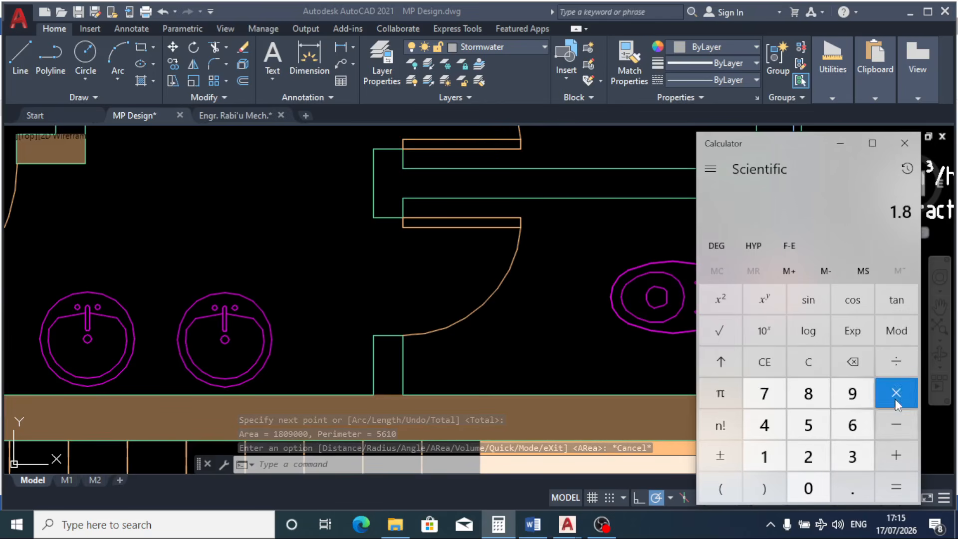
{"action": "left_click", "coordinate": [896, 392]}
{"action": "left_click", "coordinate": [846, 454]}
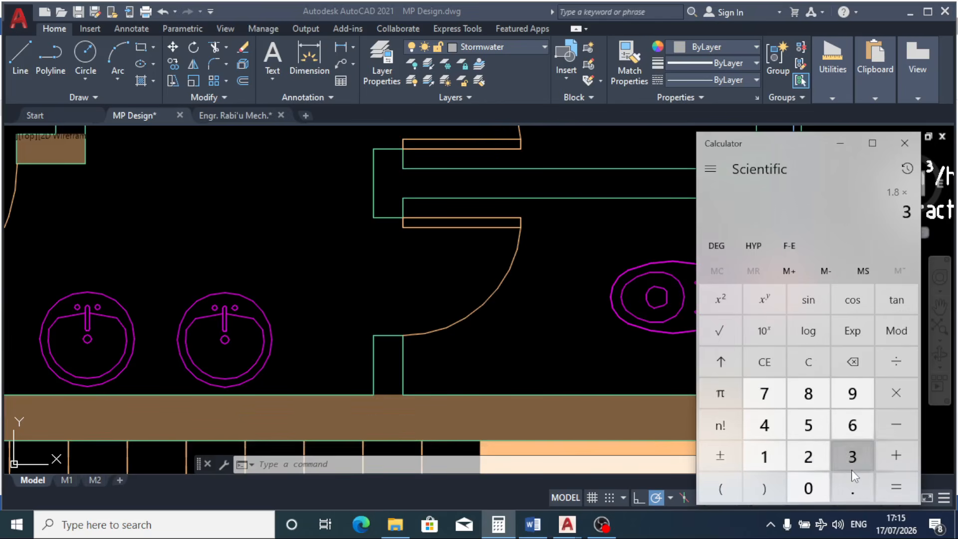
{"action": "left_click", "coordinate": [850, 483]}
{"action": "left_click", "coordinate": [813, 424]}
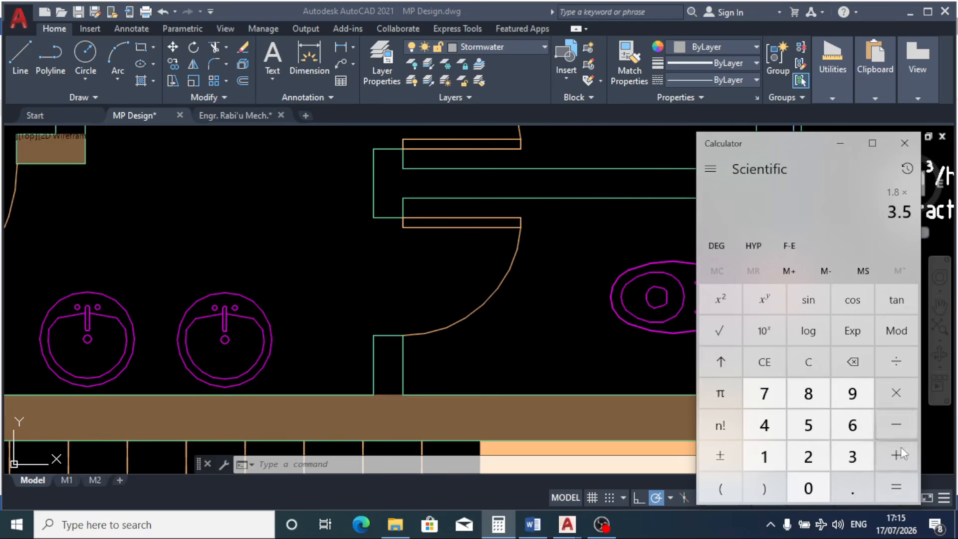
{"action": "left_click", "coordinate": [898, 487]}
Step: Multiply the cubicle's volume by 13 to get the required extraction rate
{"action": "left_click", "coordinate": [891, 394]}
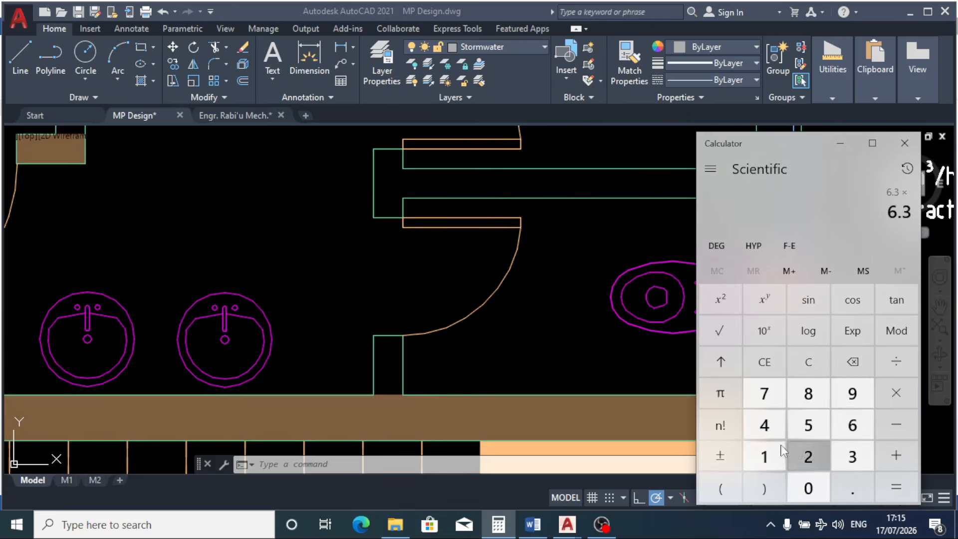
{"action": "left_click", "coordinate": [766, 452]}
{"action": "left_click", "coordinate": [852, 458]}
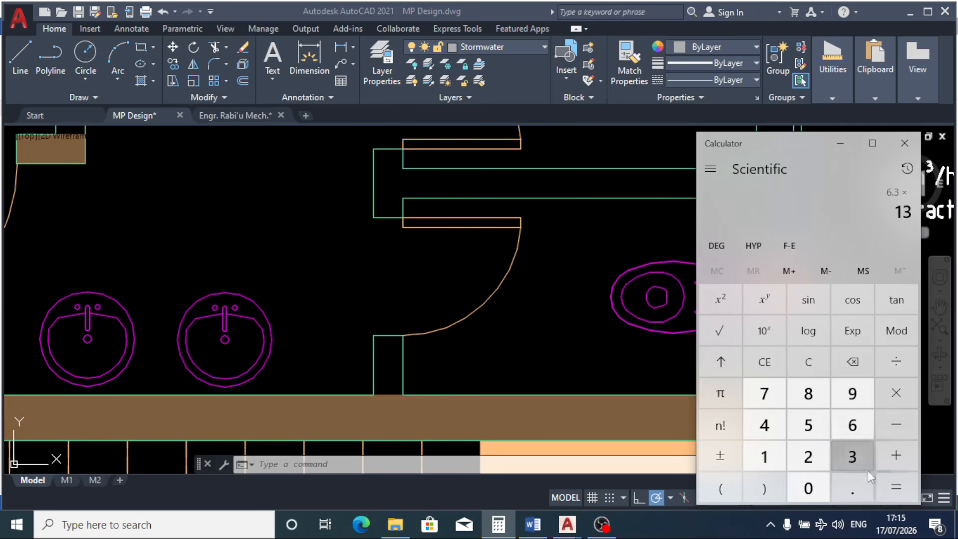
{"action": "left_click", "coordinate": [897, 485]}
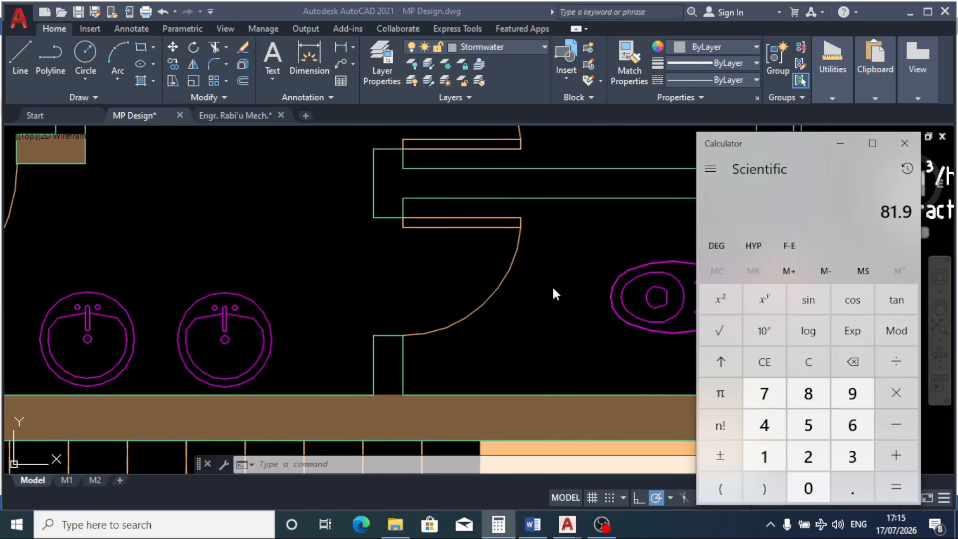
Step: Return to AutoCAD and change the extractor fan label beside the cubicle directly above the staircase to 90m³/h
{"action": "left_click", "coordinate": [511, 321]}
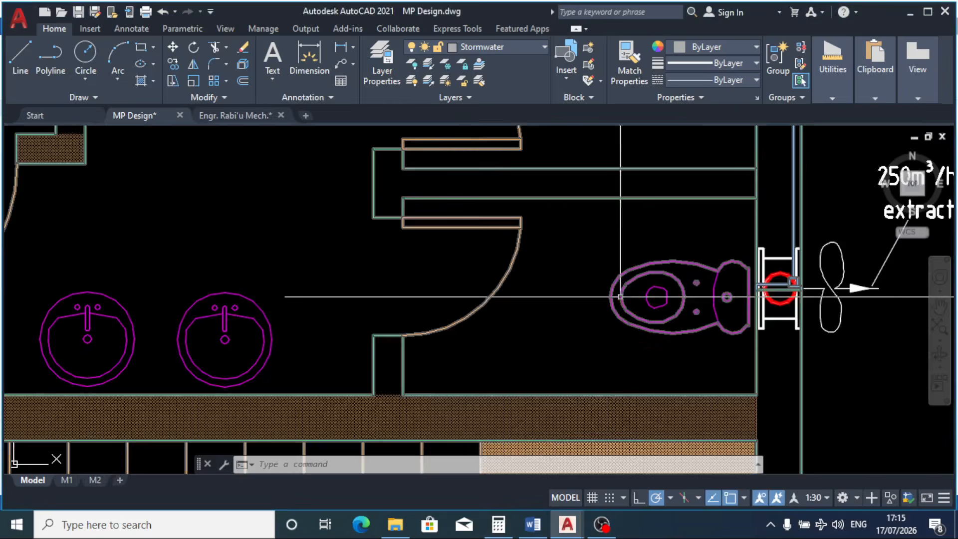
{"action": "scroll", "coordinate": [574, 289], "scroll_direction": "down", "scroll_amount": 3}
{"action": "scroll", "coordinate": [801, 217], "scroll_direction": "up", "scroll_amount": 2}
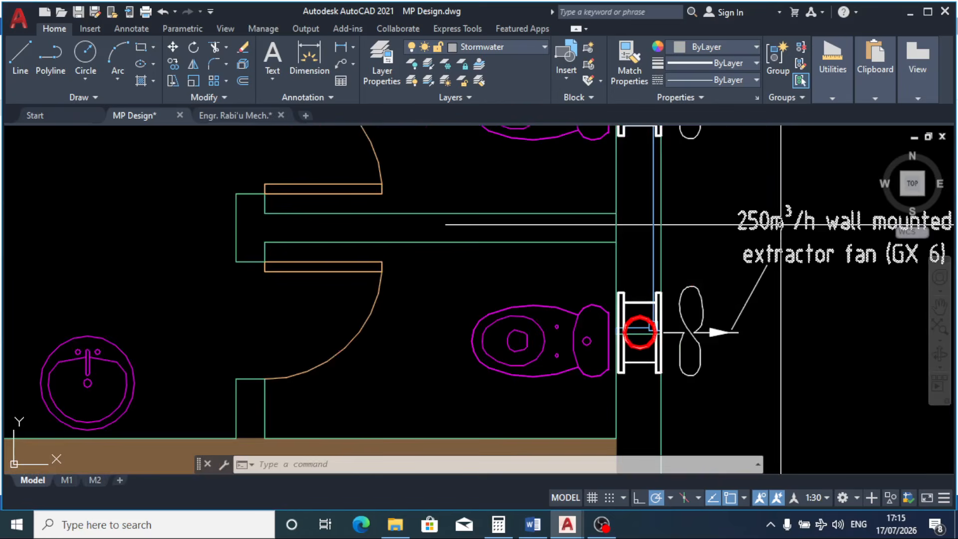
{"action": "left_click", "coordinate": [765, 228]}
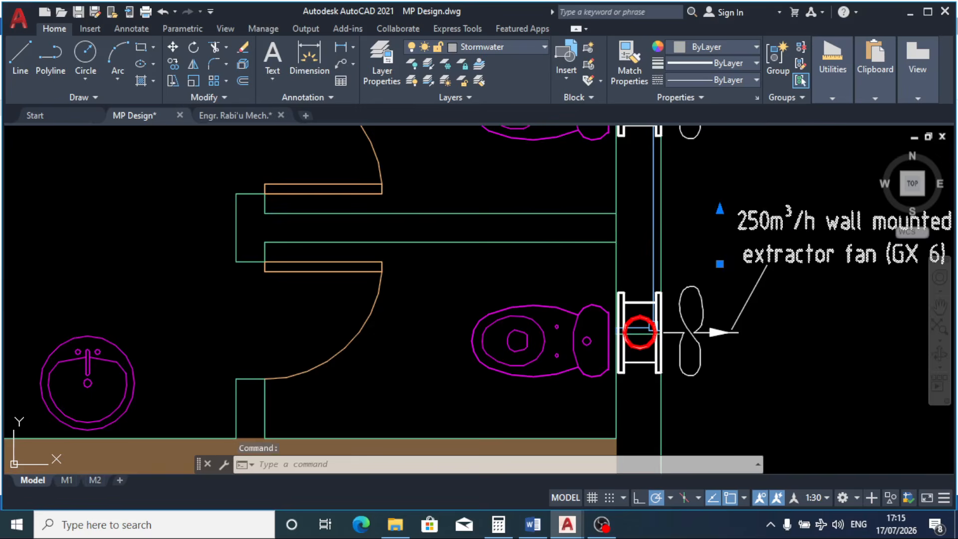
{"action": "double_click", "coordinate": [764, 228]}
{"action": "key", "text": "BackSpace"}
{"action": "key", "text": "BackSpace"}
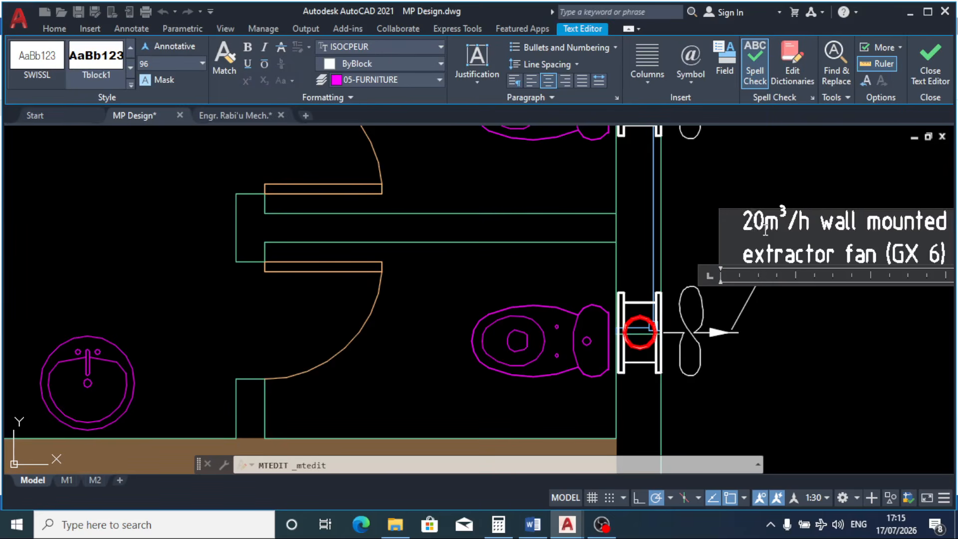
{"action": "type", "text": "9"}
{"action": "left_click", "coordinate": [603, 285]}
Step: Measure the area of the second toilet cubicle above the staircase from its four inner corners
{"action": "scroll", "coordinate": [493, 310], "scroll_direction": "down", "scroll_amount": 4}
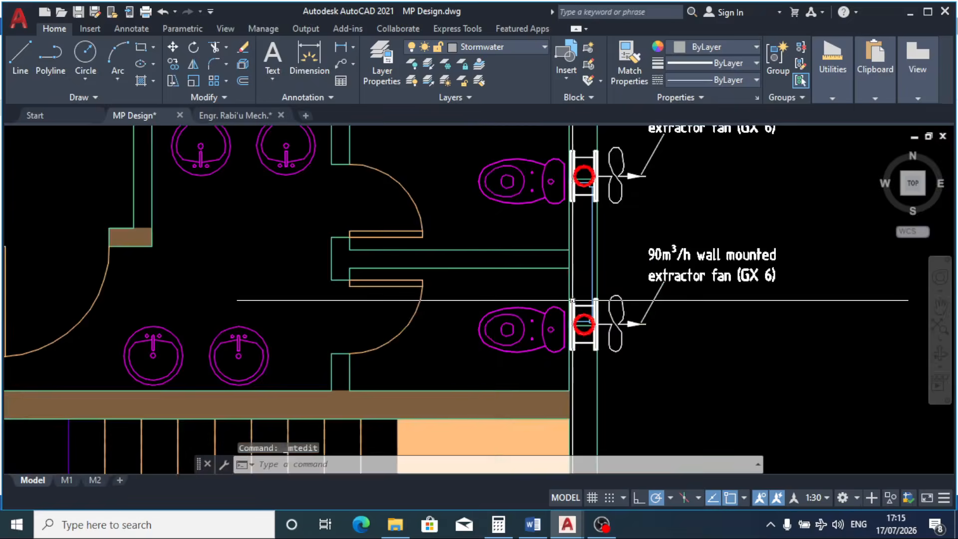
{"action": "scroll", "coordinate": [579, 239], "scroll_direction": "down", "scroll_amount": 4}
{"action": "scroll", "coordinate": [574, 249], "scroll_direction": "up", "scroll_amount": 2}
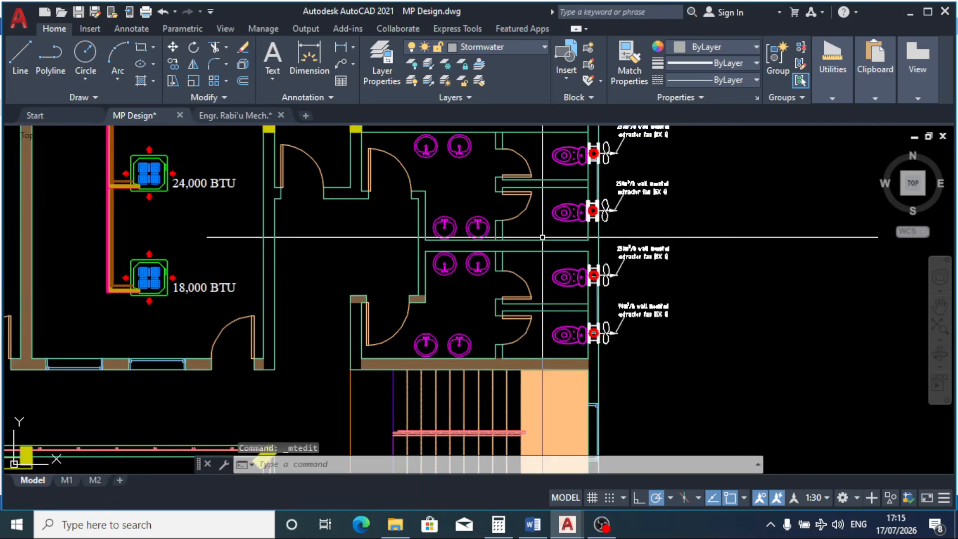
{"action": "scroll", "coordinate": [549, 245], "scroll_direction": "up", "scroll_amount": 2}
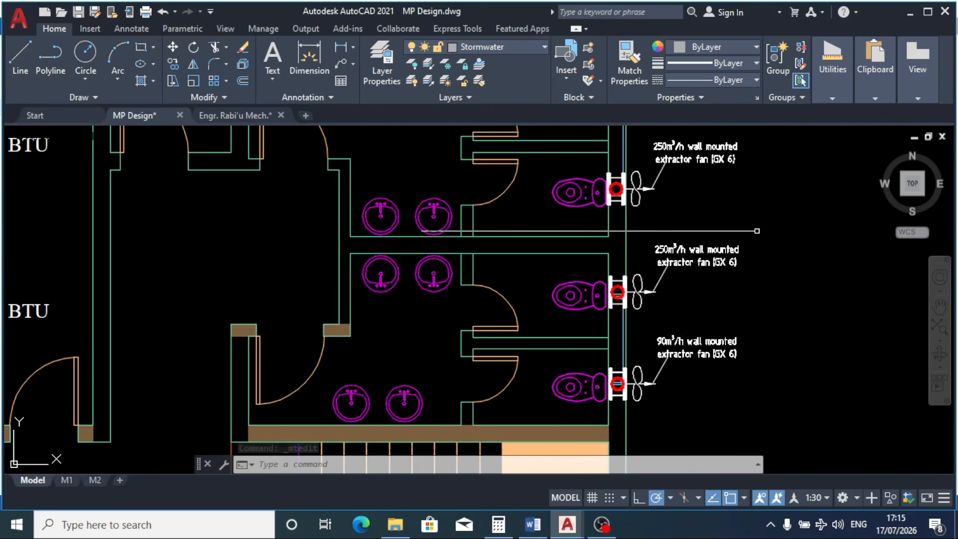
{"action": "left_click", "coordinate": [833, 97]}
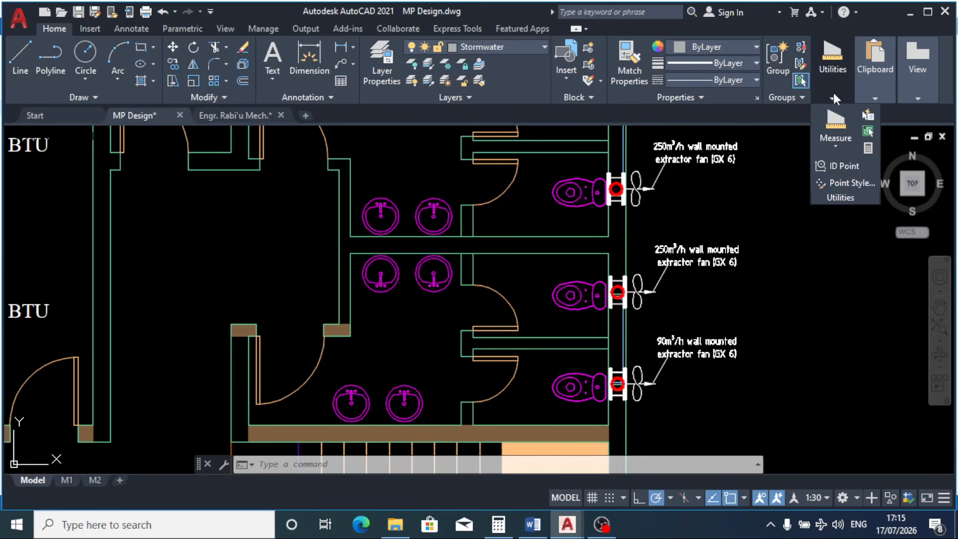
{"action": "left_click", "coordinate": [834, 139]}
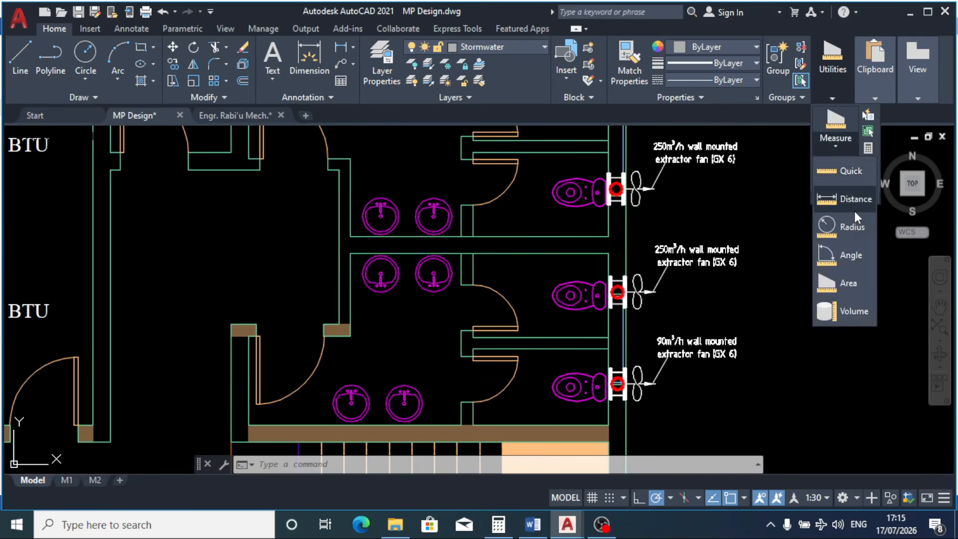
{"action": "left_click", "coordinate": [854, 282]}
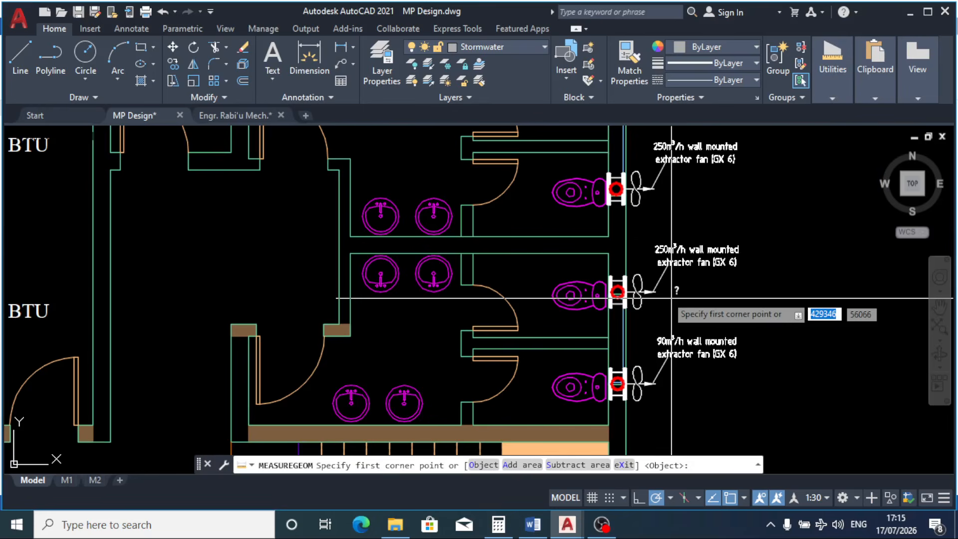
{"action": "scroll", "coordinate": [462, 250], "scroll_direction": "up", "scroll_amount": 2}
{"action": "left_click", "coordinate": [477, 250]}
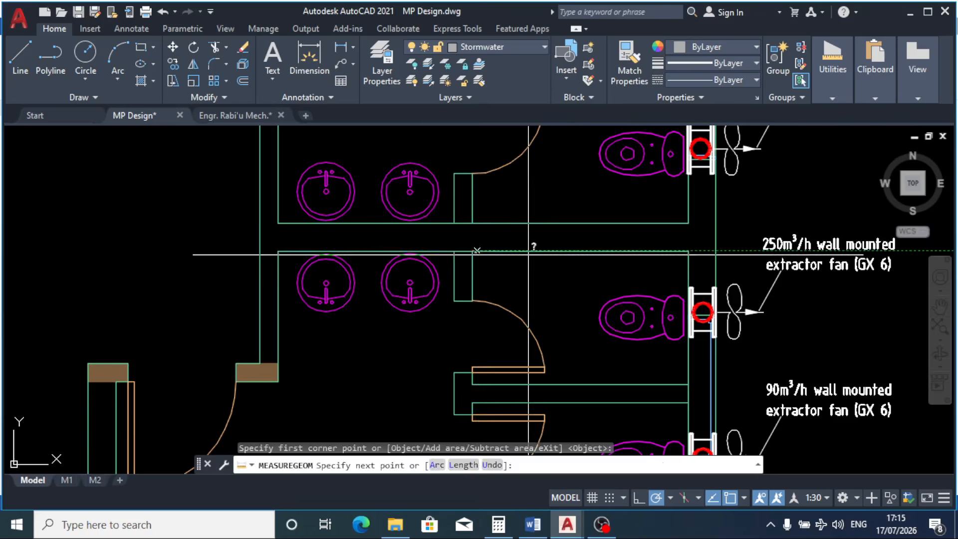
{"action": "left_click", "coordinate": [688, 250]}
{"action": "left_click", "coordinate": [688, 384]}
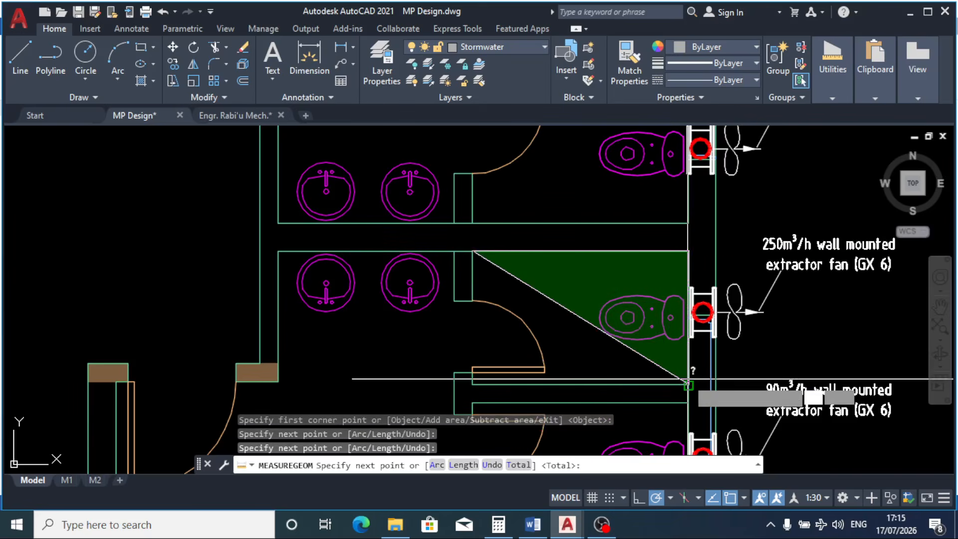
{"action": "left_click", "coordinate": [478, 382]}
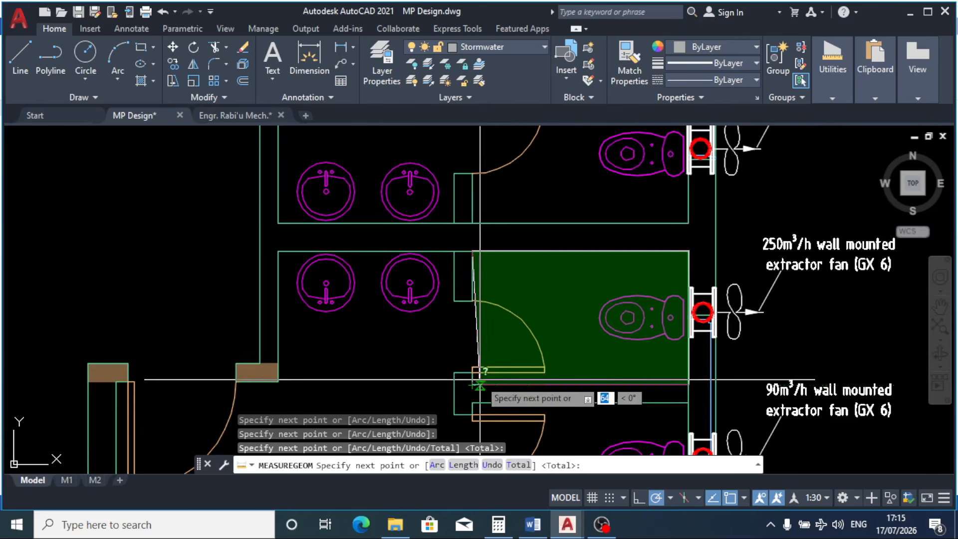
{"action": "key", "text": "Return"}
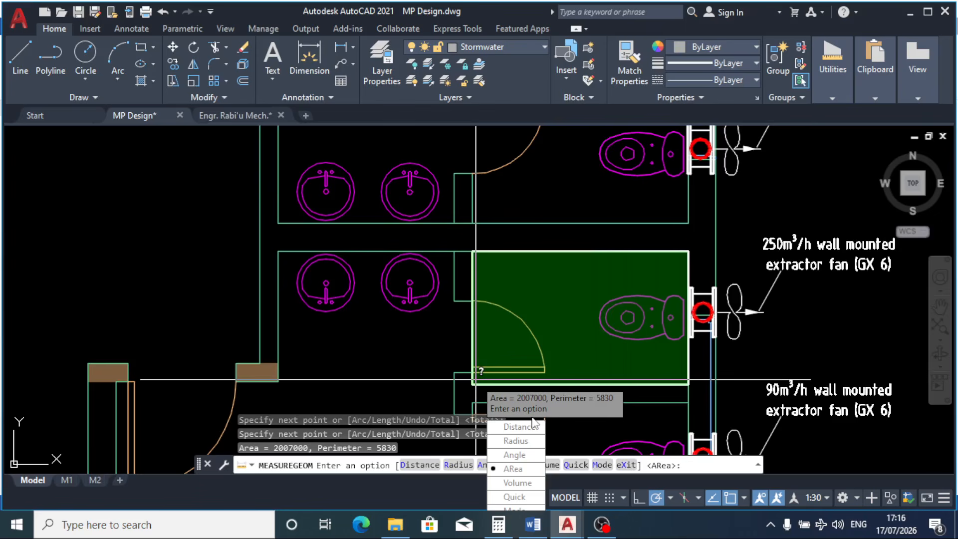
{"action": "key", "text": "Escape"}
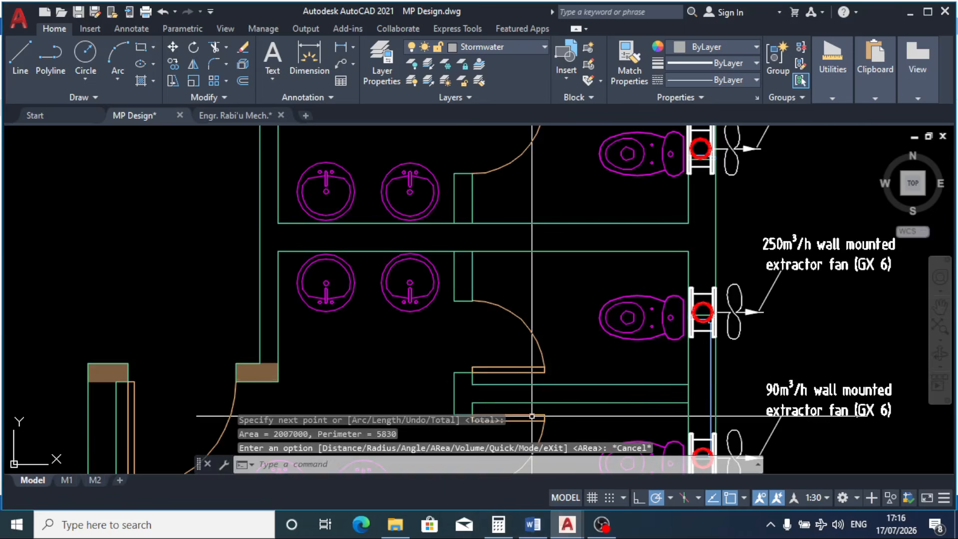
Step: Switch to Calculator, clear it, and calculate the second cubicle's volume as 2.0 × 3.5
{"action": "left_click", "coordinate": [496, 525]}
{"action": "left_click", "coordinate": [823, 362]}
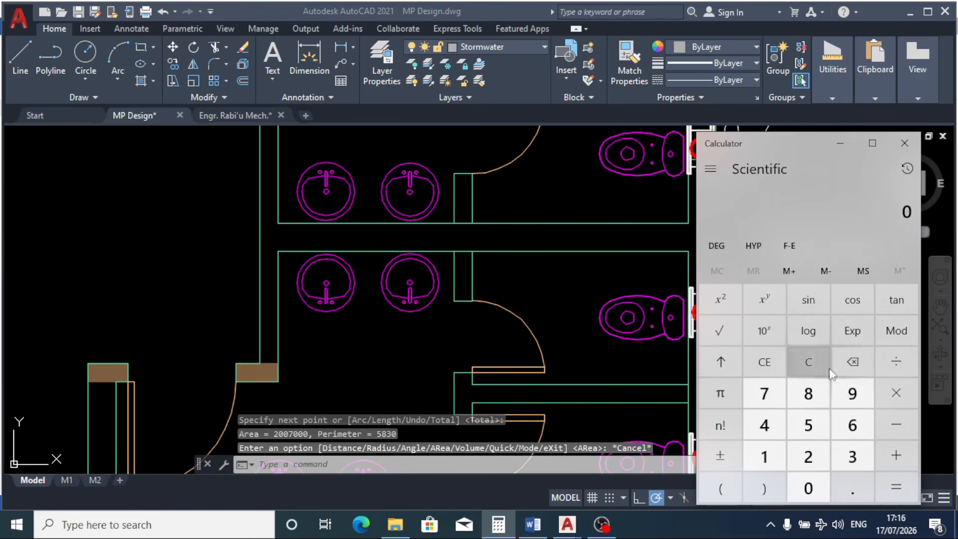
{"action": "left_click", "coordinate": [809, 455]}
{"action": "left_click", "coordinate": [851, 487]}
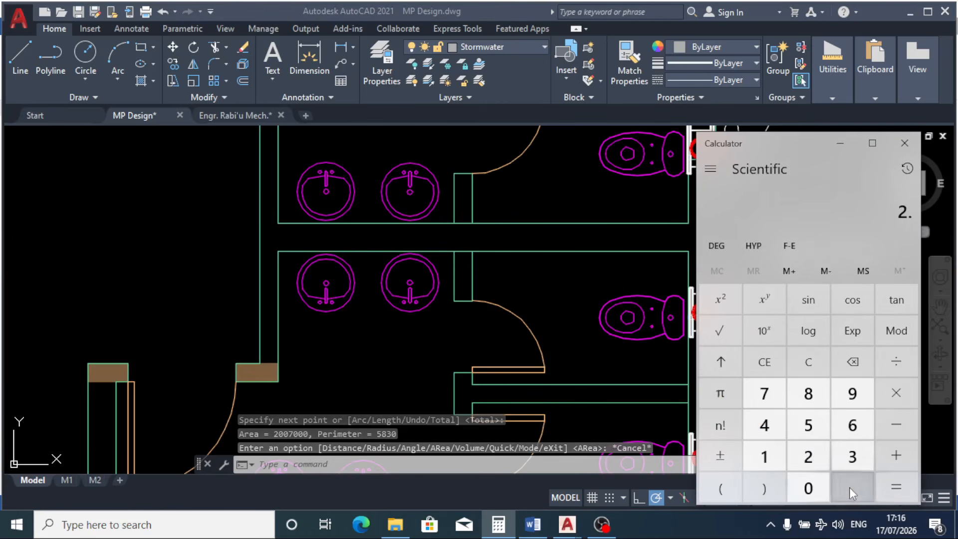
{"action": "left_click", "coordinate": [805, 488]}
{"action": "left_click", "coordinate": [888, 399]}
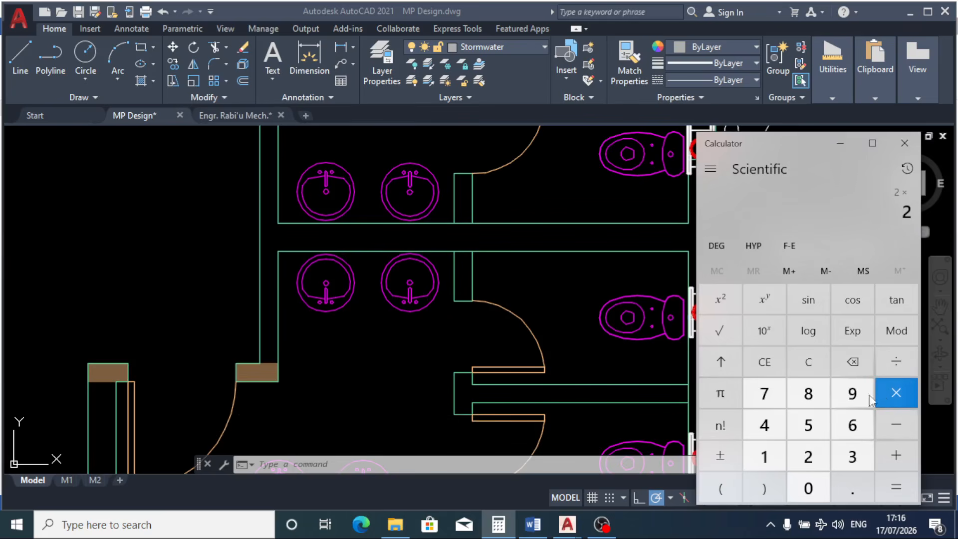
{"action": "left_click", "coordinate": [842, 449]}
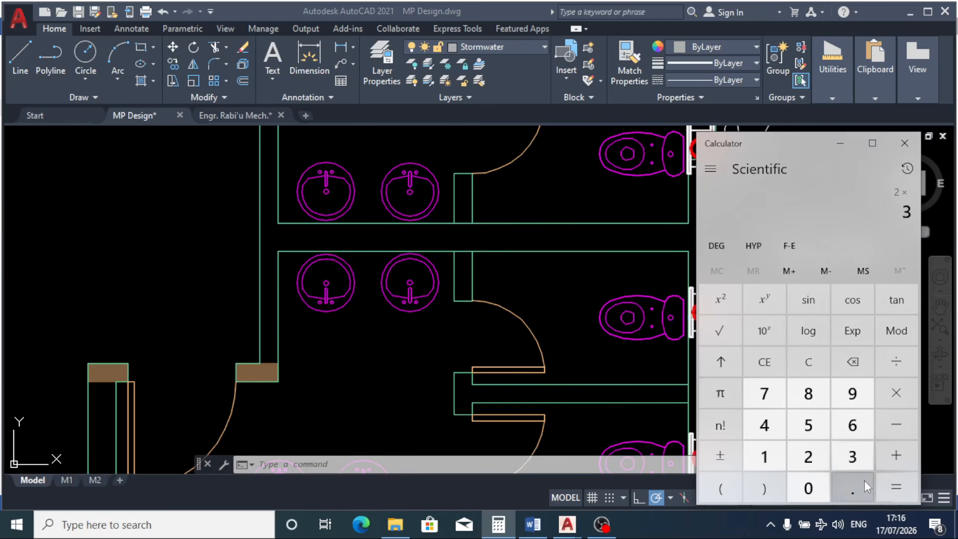
{"action": "left_click", "coordinate": [863, 480]}
{"action": "left_click", "coordinate": [818, 423]}
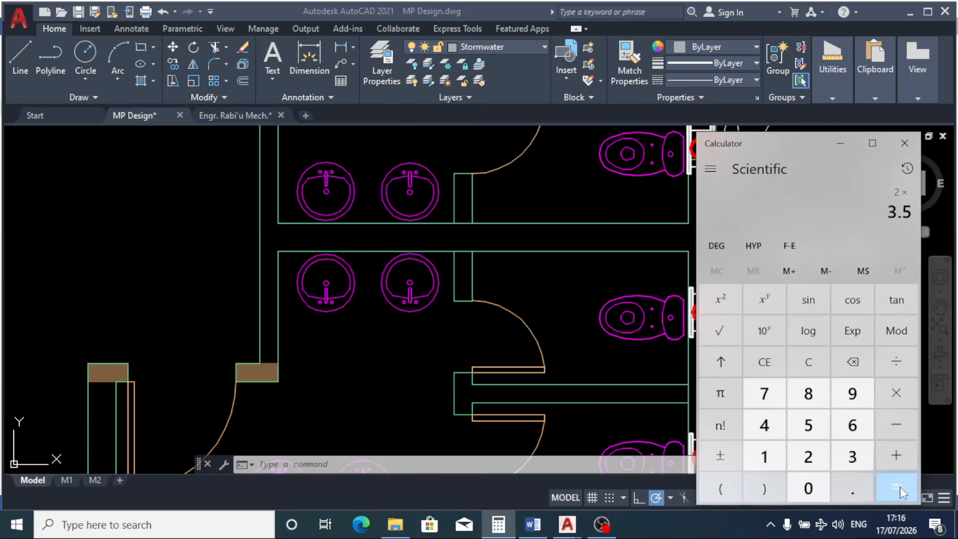
{"action": "left_click", "coordinate": [894, 479]}
Step: Multiply the second cubicle's volume by 13 to get the required extraction rate
{"action": "left_click", "coordinate": [897, 393]}
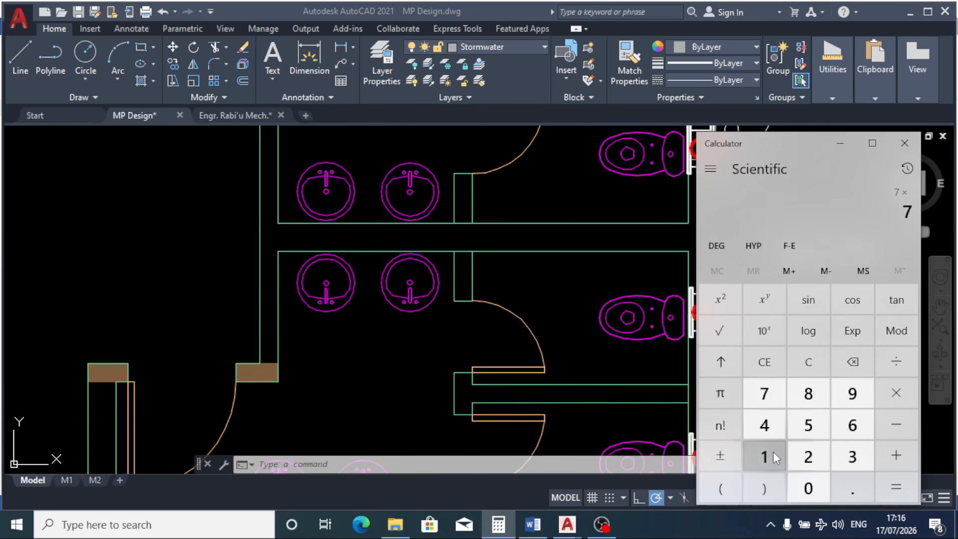
{"action": "left_click", "coordinate": [774, 451]}
{"action": "left_click", "coordinate": [847, 456]}
{"action": "left_click", "coordinate": [897, 481]}
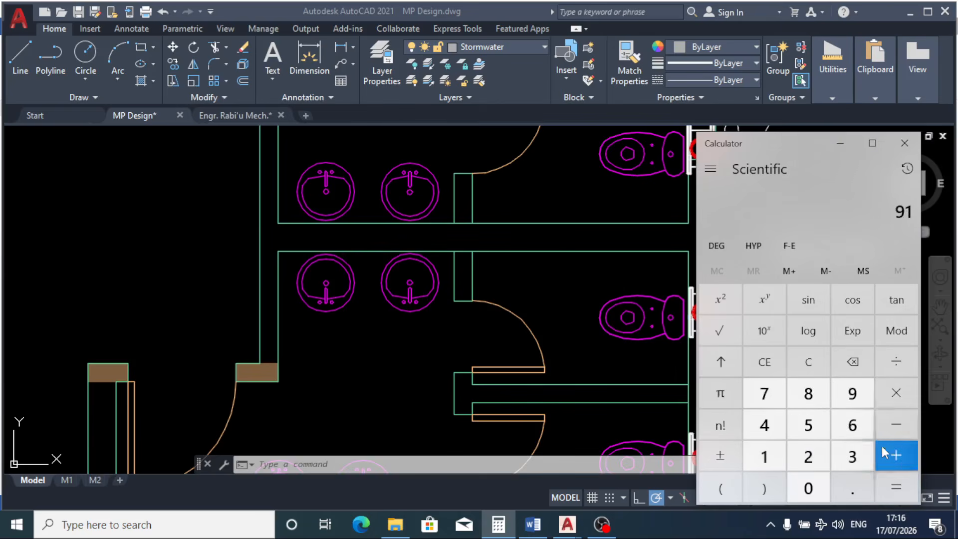
Step: Return to AutoCAD and change the extractor fan label beside the second cubicle above the staircase to 100m³/h
{"action": "left_click", "coordinate": [591, 362]}
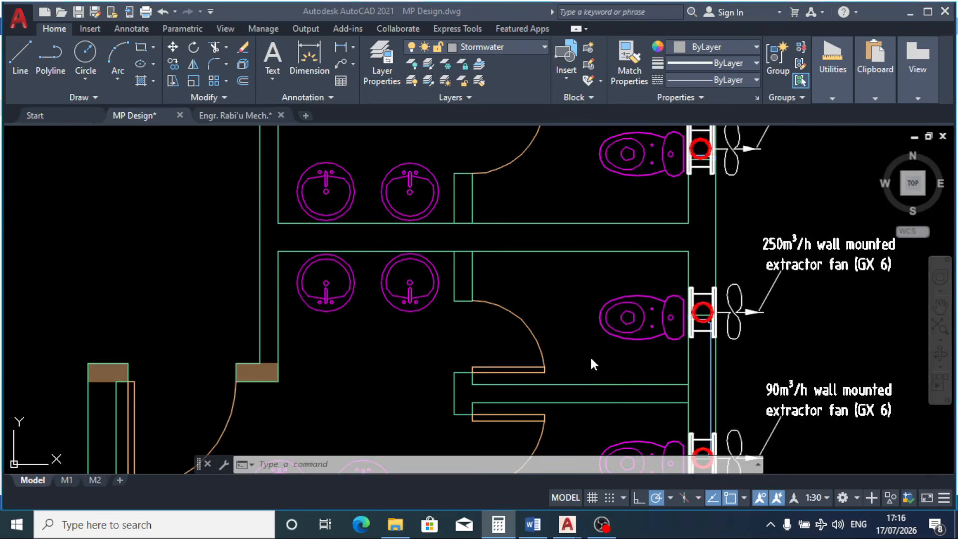
{"action": "left_click", "coordinate": [778, 247]}
{"action": "double_click", "coordinate": [785, 245]}
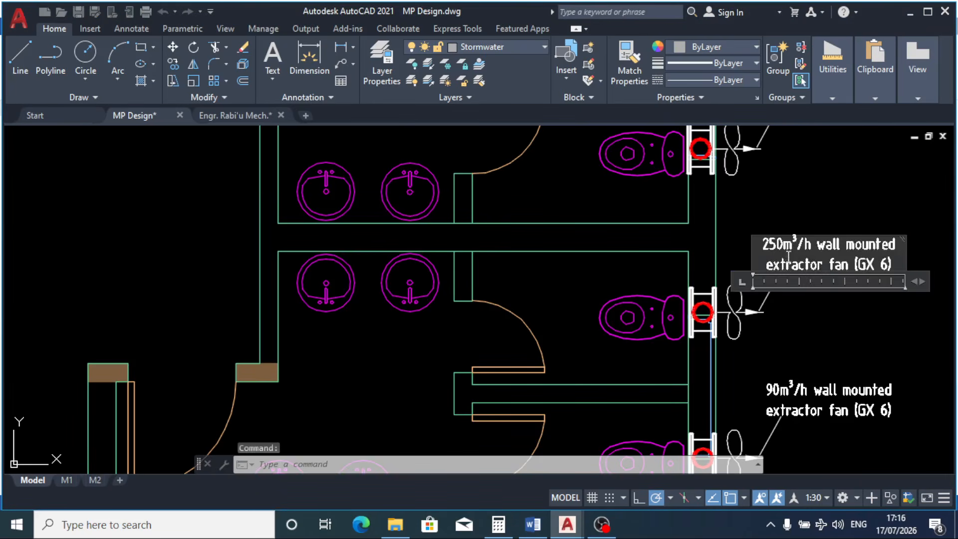
{"action": "key", "text": "BackSpace"}
{"action": "key", "text": "BackSpace"}
{"action": "key", "text": "BackSpace"}
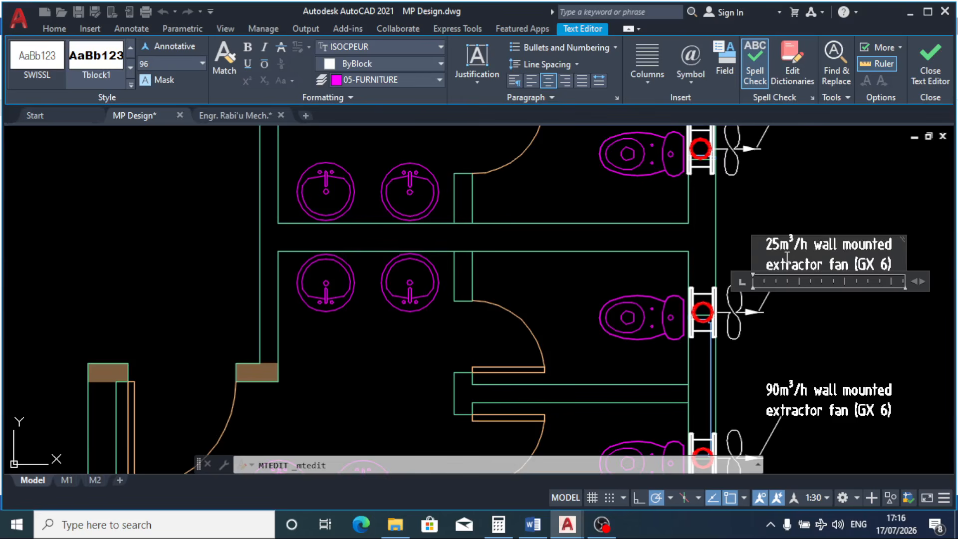
{"action": "type", "text": "100"}
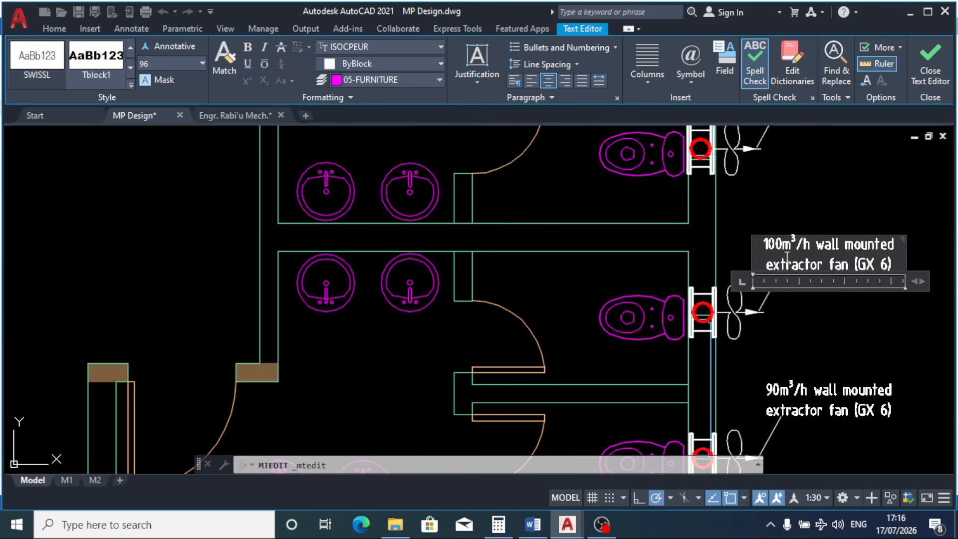
{"action": "key", "text": "Return"}
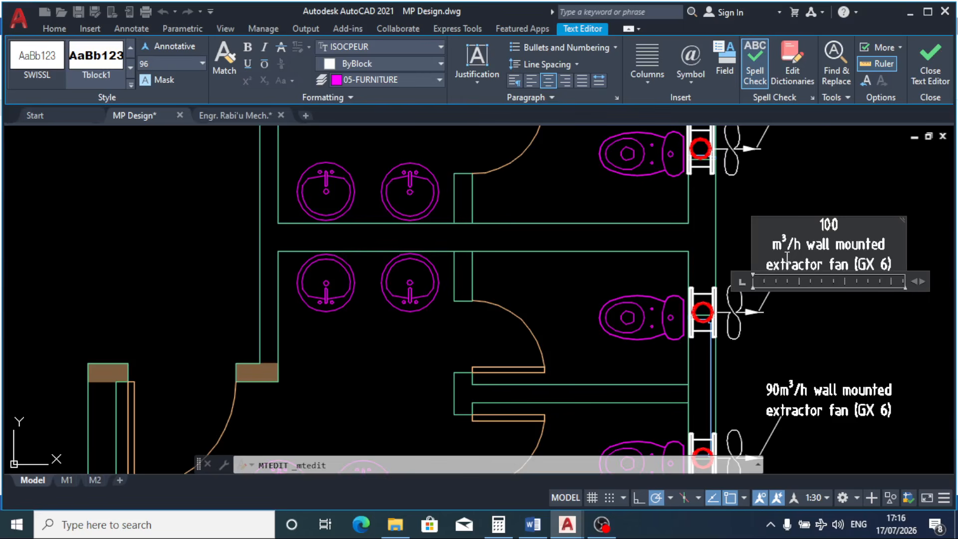
{"action": "key", "text": "ctrl+z"}
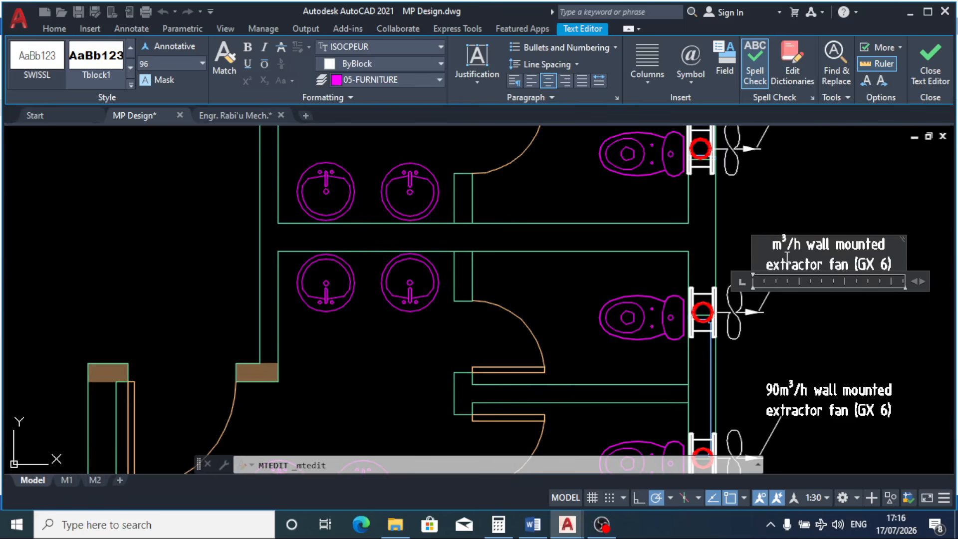
{"action": "type", "text": "100"}
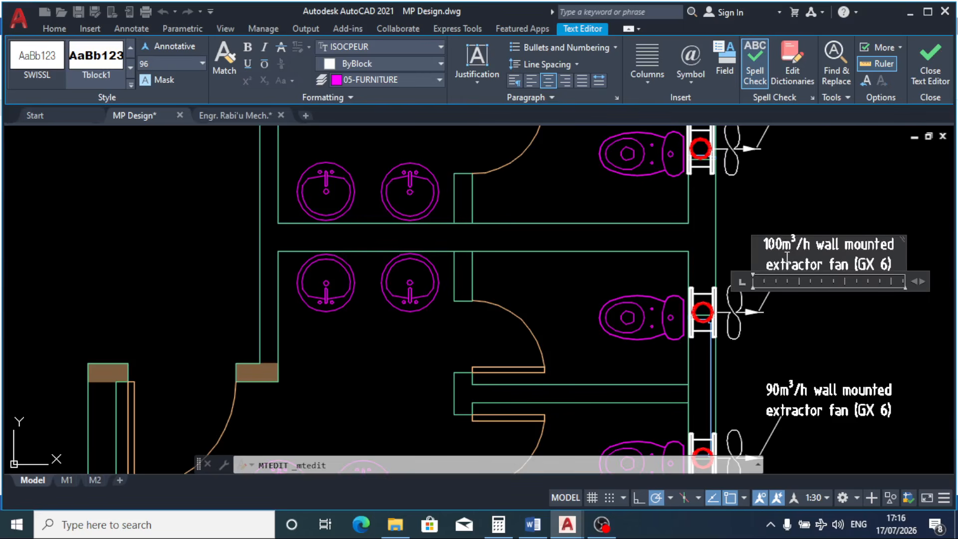
{"action": "left_click", "coordinate": [797, 223]}
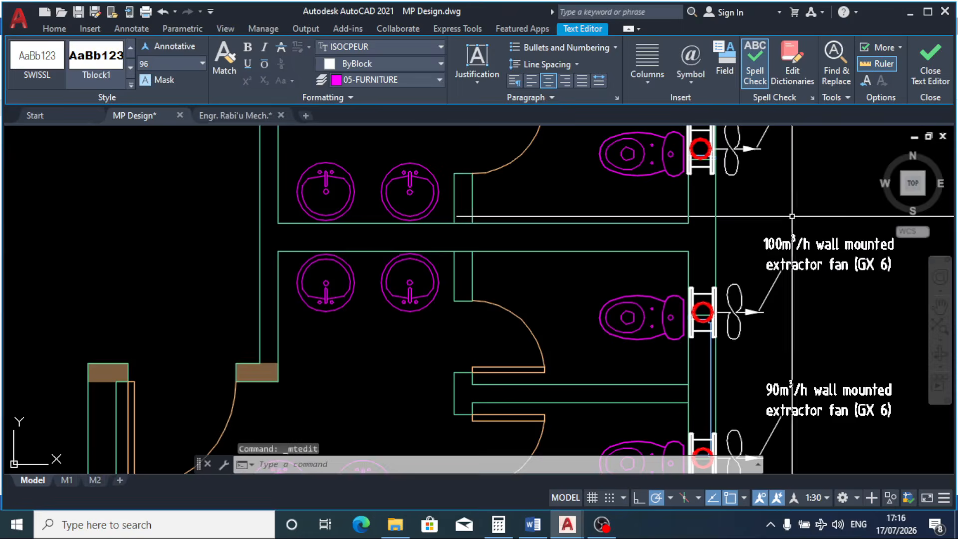
Step: Measure the area of the third toilet cubicle above the staircase from its four inner corners
{"action": "scroll", "coordinate": [641, 230], "scroll_direction": "down", "scroll_amount": 4}
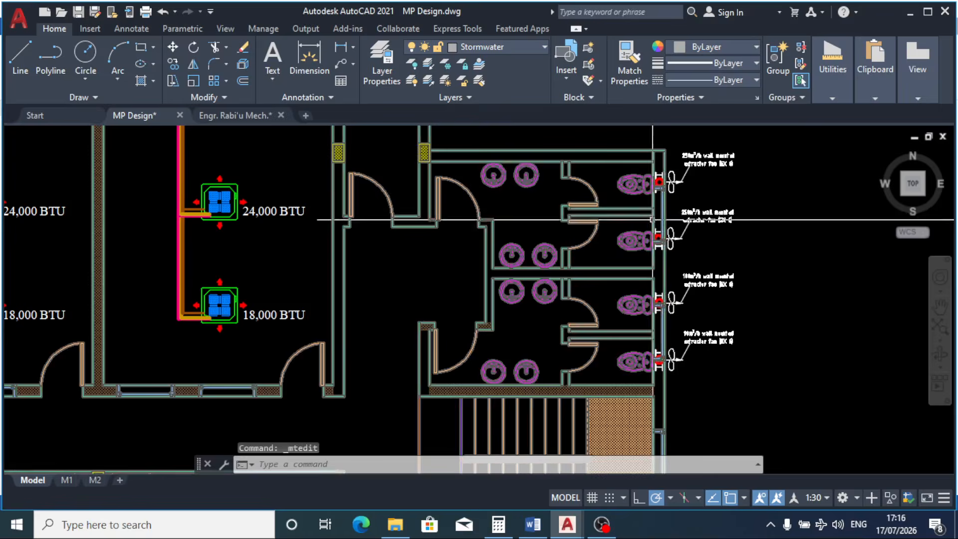
{"action": "scroll", "coordinate": [641, 230], "scroll_direction": "up", "scroll_amount": 4}
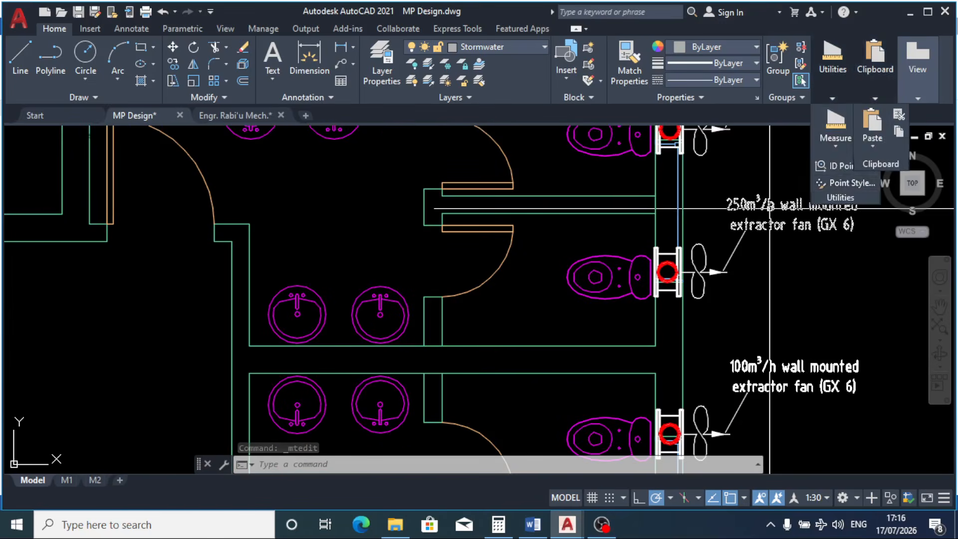
{"action": "mouse_move", "coordinate": [837, 92]}
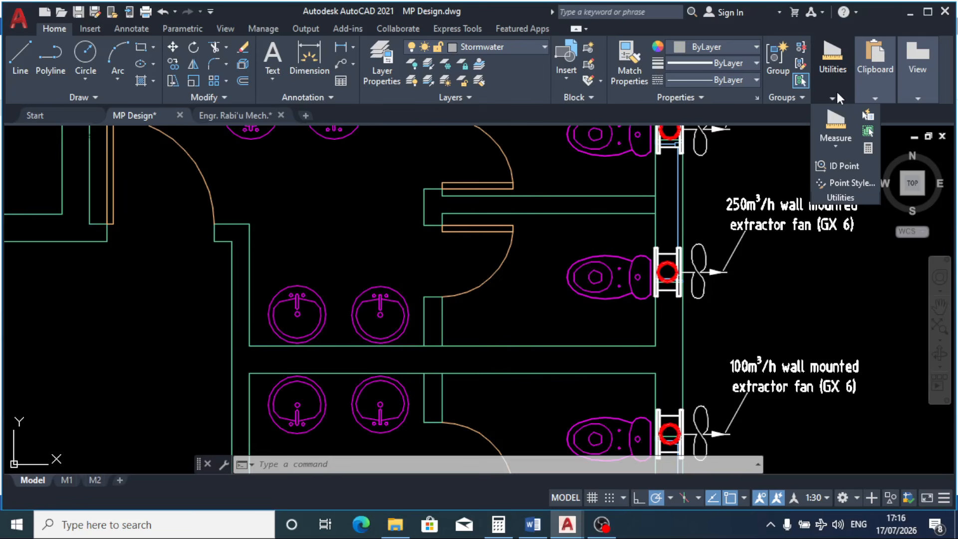
{"action": "left_click", "coordinate": [839, 141]}
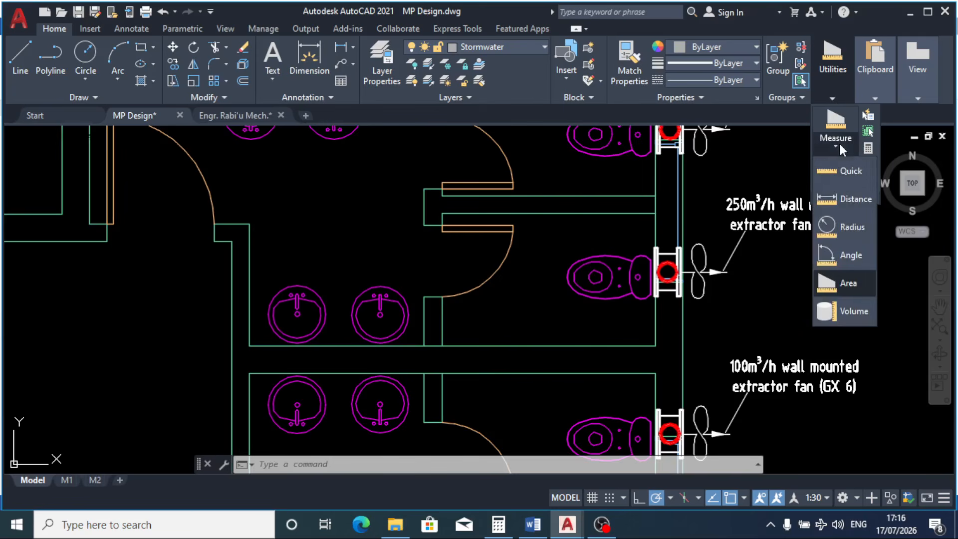
{"action": "left_click", "coordinate": [845, 280]}
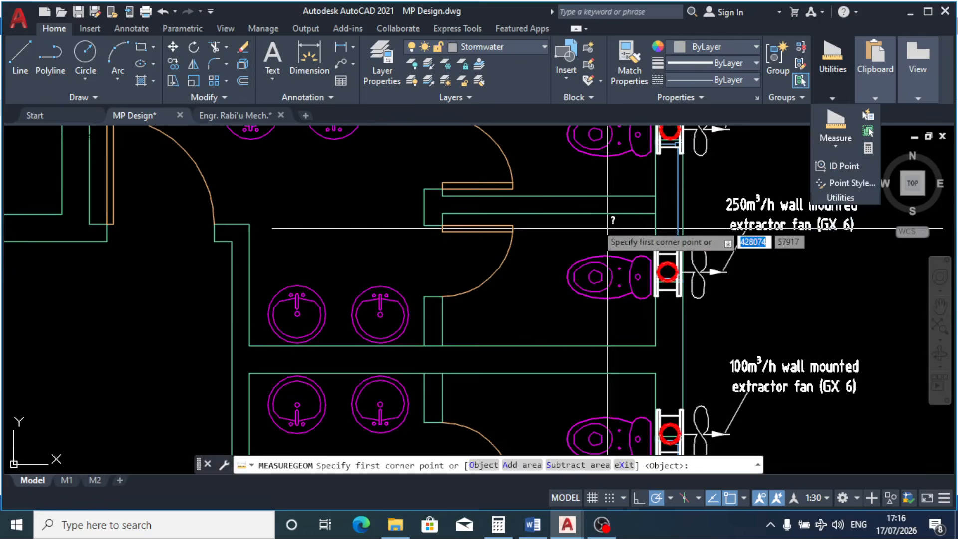
{"action": "scroll", "coordinate": [445, 221], "scroll_direction": "up", "scroll_amount": 2}
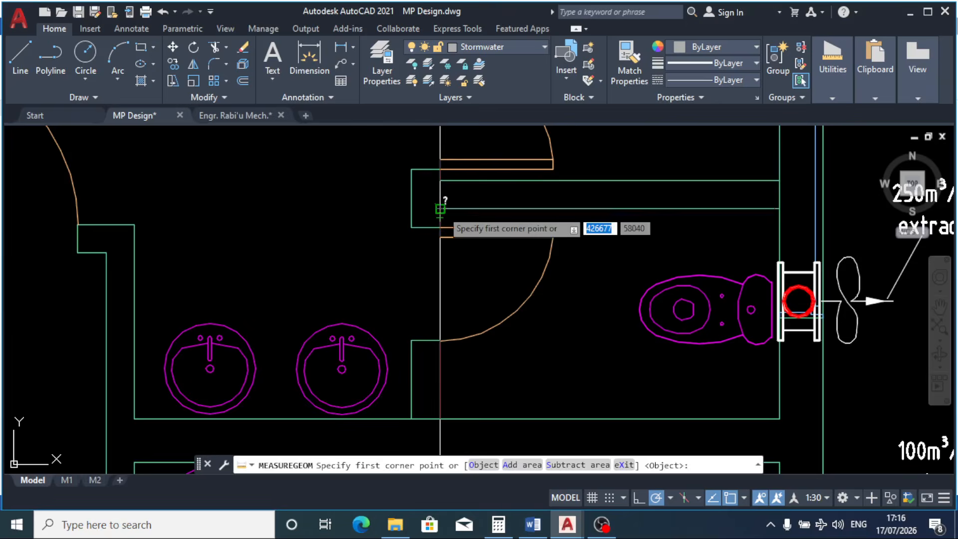
{"action": "left_click", "coordinate": [439, 210]}
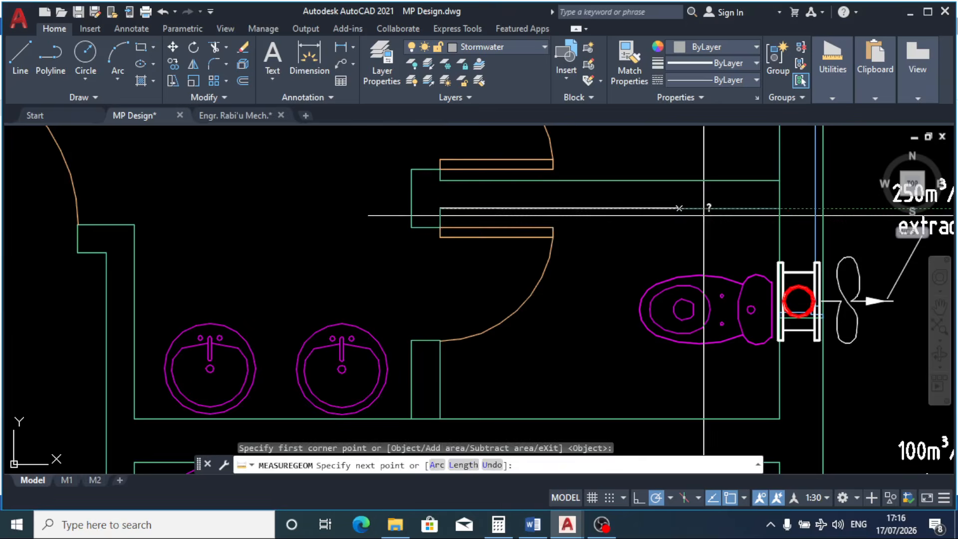
{"action": "left_click", "coordinate": [779, 209]}
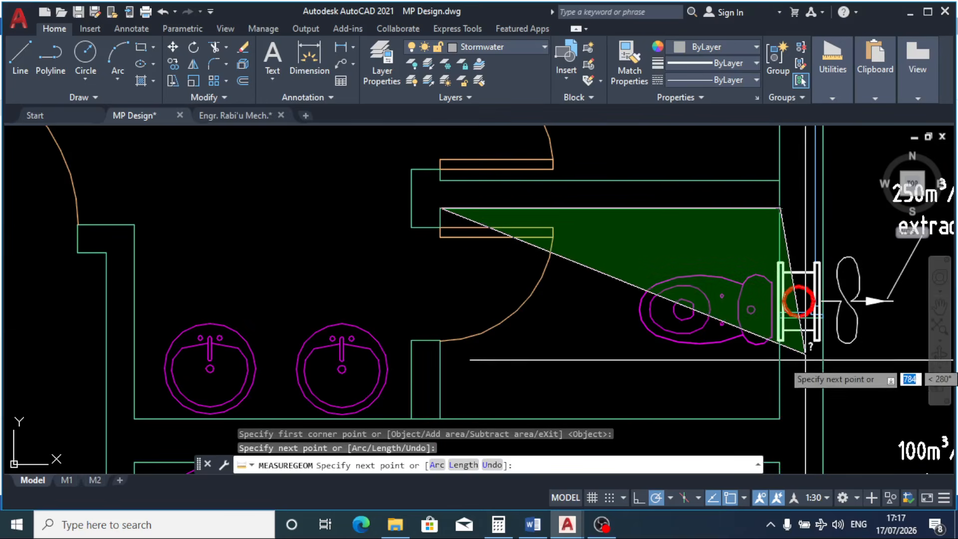
{"action": "left_click", "coordinate": [780, 410]}
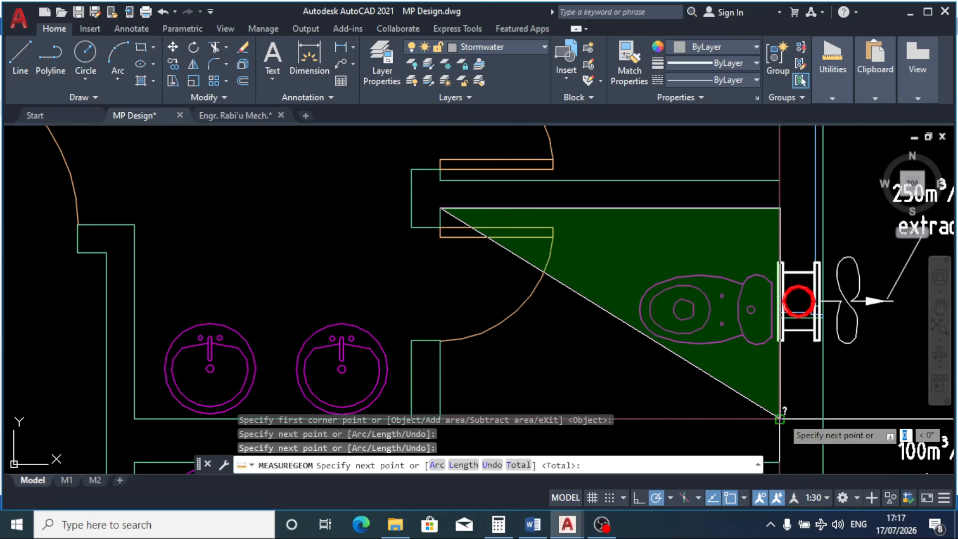
{"action": "scroll", "coordinate": [653, 366], "scroll_direction": "down", "scroll_amount": 4}
{"action": "scroll", "coordinate": [576, 384], "scroll_direction": "up", "scroll_amount": 5}
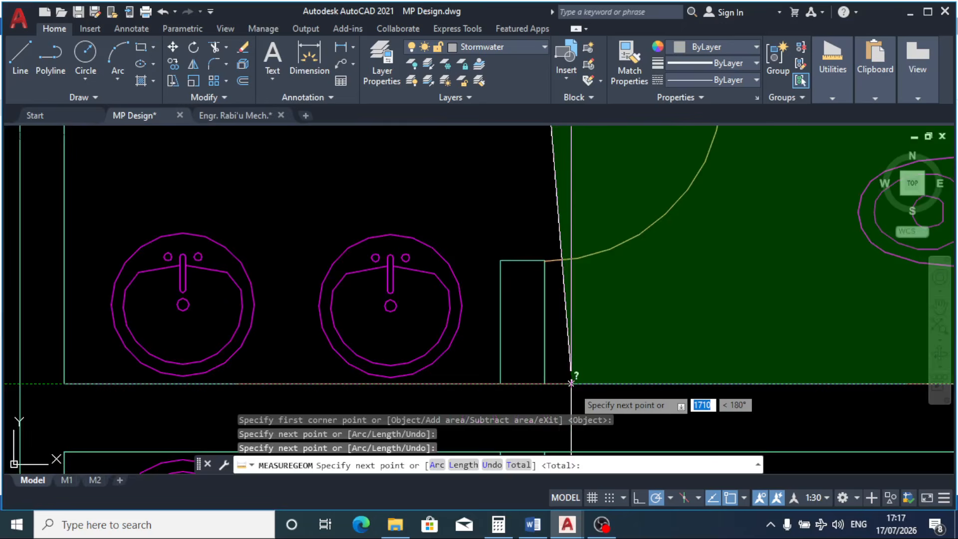
{"action": "left_click", "coordinate": [545, 384]}
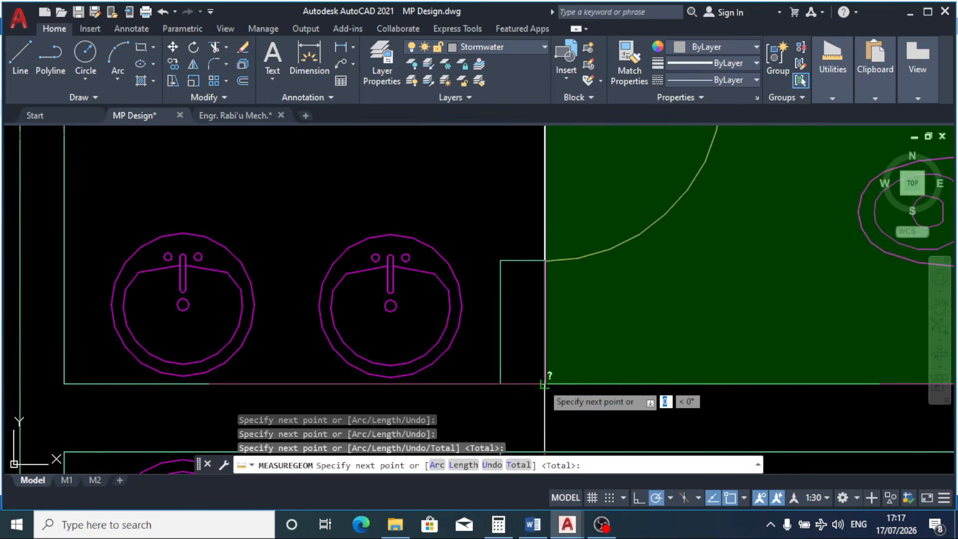
{"action": "key", "text": "Return"}
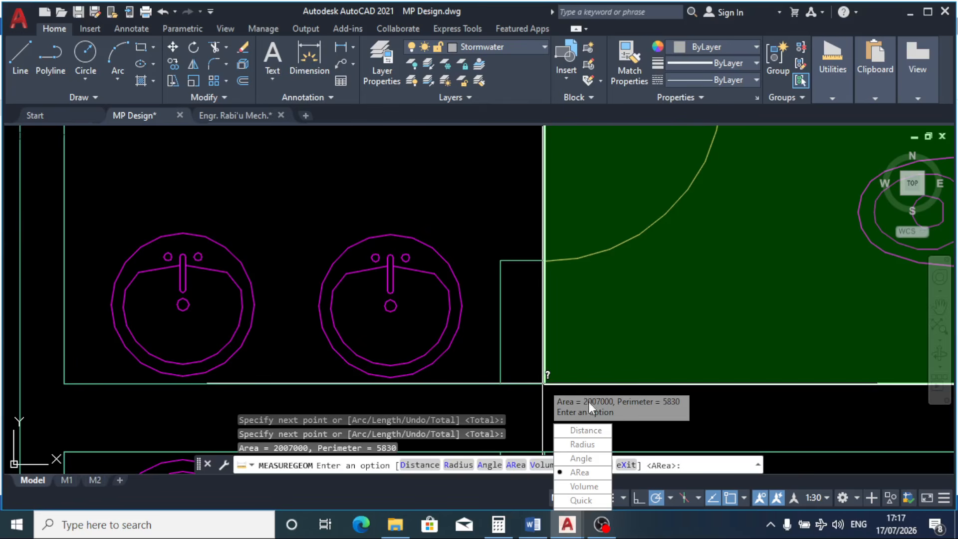
{"action": "key", "text": "Escape"}
Step: Replace the third cubicle's extractor fan label with a copy of the 100m³/h label, placed from leader arrow to leader arrow
{"action": "scroll", "coordinate": [494, 232], "scroll_direction": "down", "scroll_amount": 6}
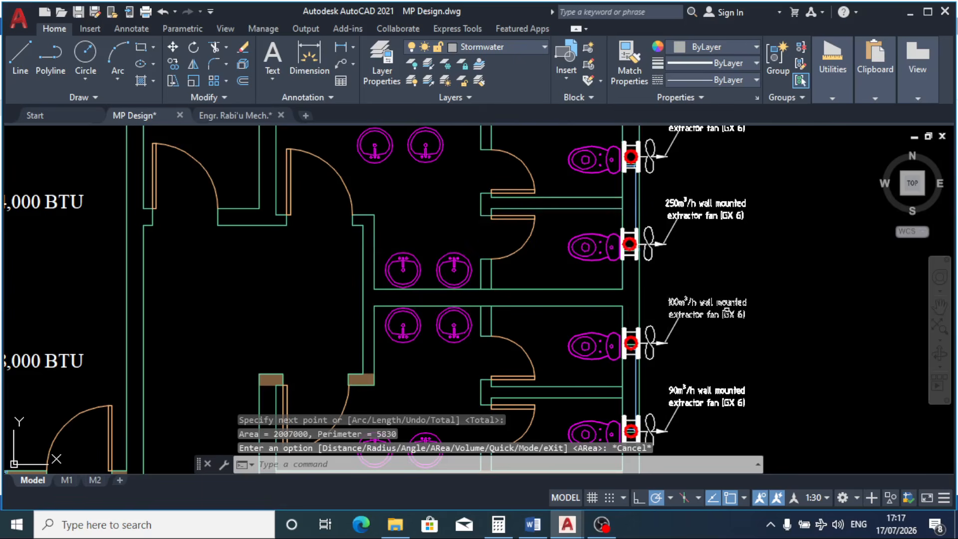
{"action": "left_click", "coordinate": [703, 215]}
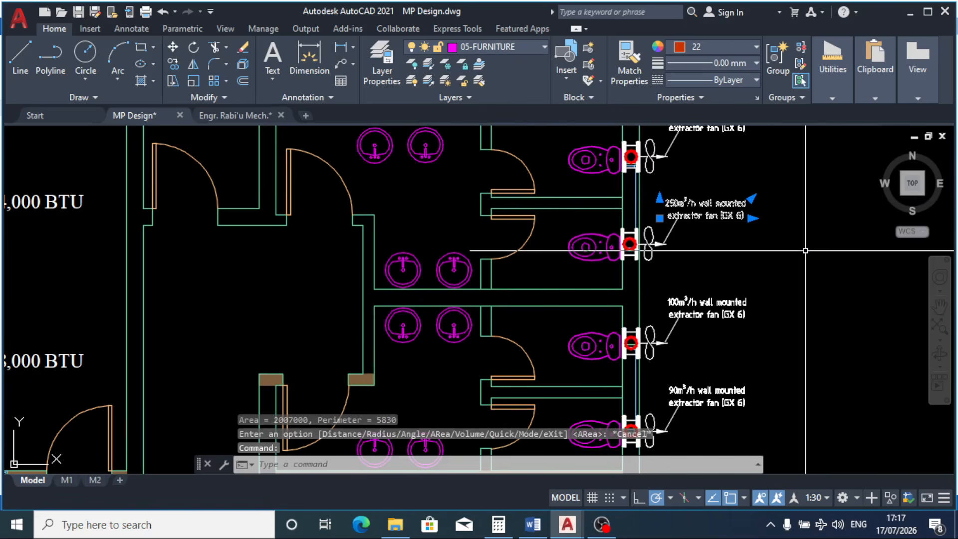
{"action": "key", "text": "Delete"}
{"action": "left_click", "coordinate": [695, 306]}
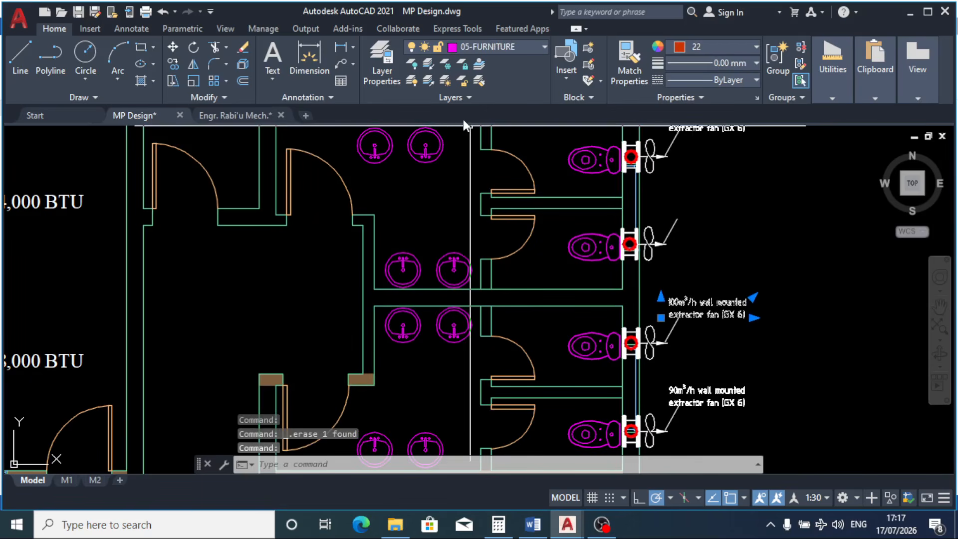
{"action": "left_click", "coordinate": [173, 64]}
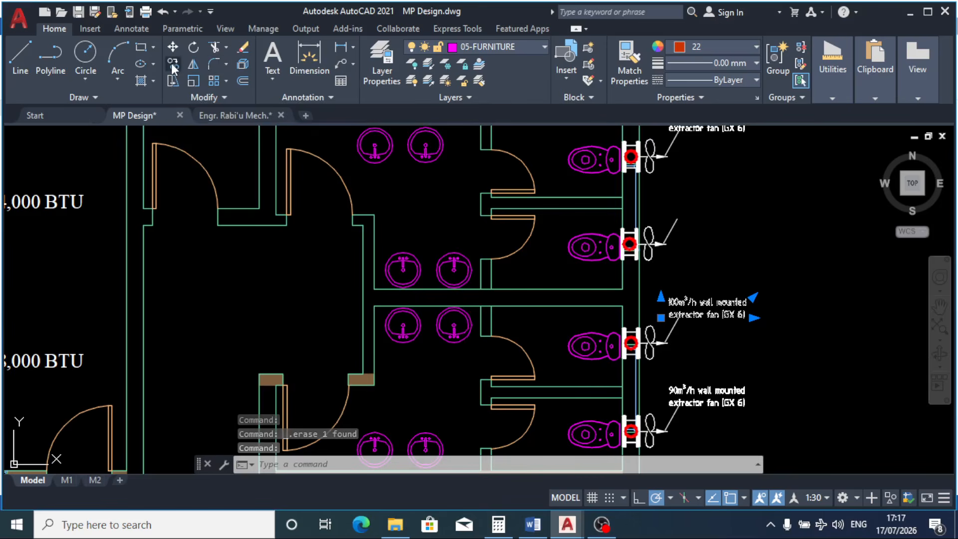
{"action": "left_click", "coordinate": [671, 345]}
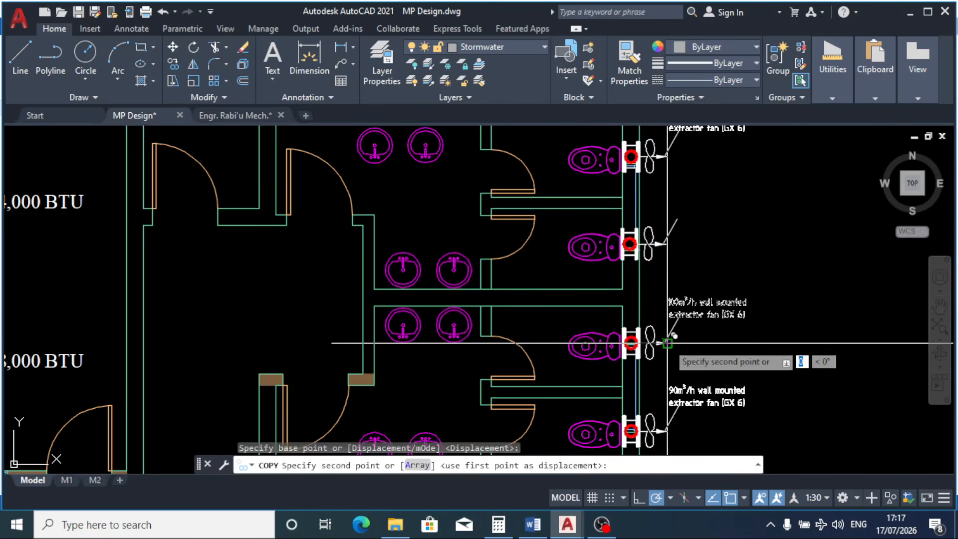
{"action": "left_click", "coordinate": [669, 245]}
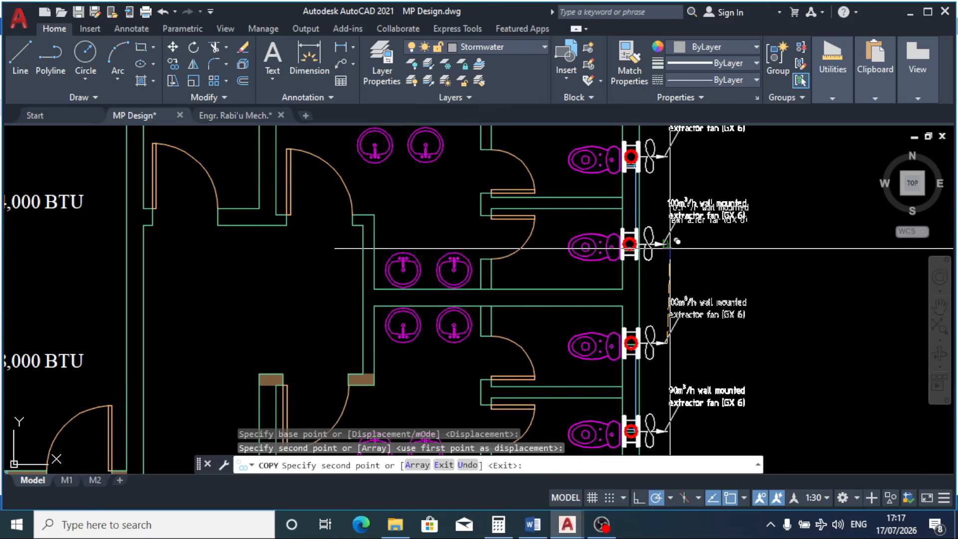
{"action": "key", "text": "Return"}
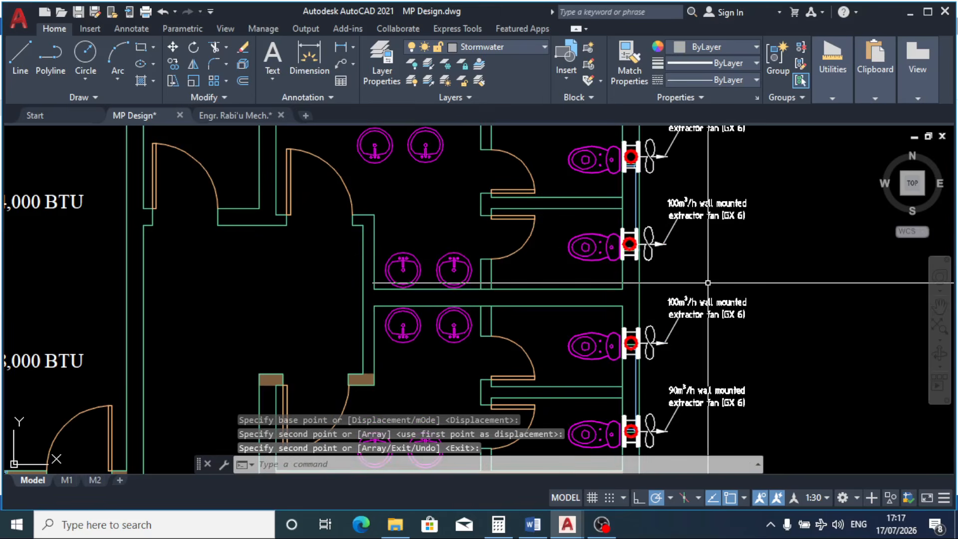
{"action": "scroll", "coordinate": [708, 283], "scroll_direction": "down", "scroll_amount": 3}
{"action": "scroll", "coordinate": [608, 200], "scroll_direction": "up", "scroll_amount": 3}
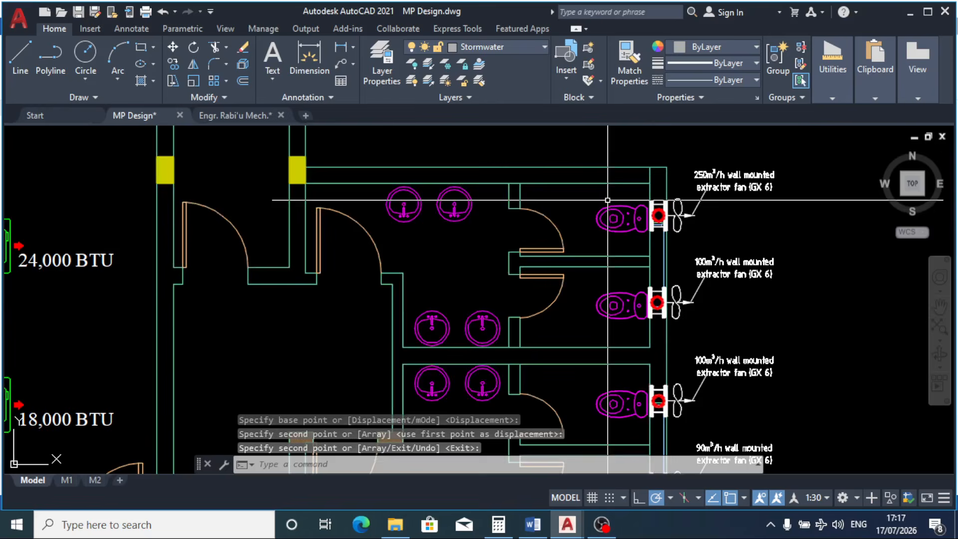
Step: Measure the area of the fourth, uppermost toilet cubicle above the staircase from its four inner corners
{"action": "left_click", "coordinate": [828, 95]}
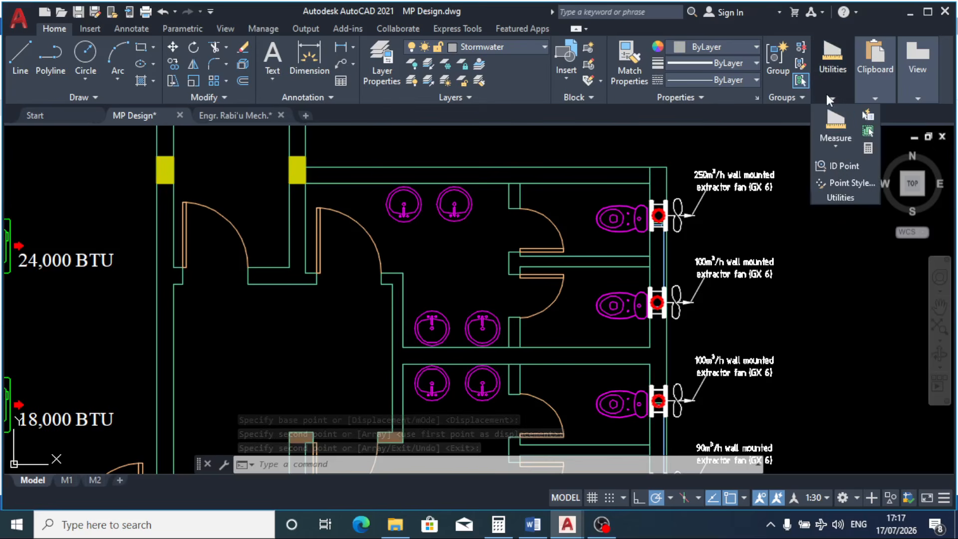
{"action": "left_click", "coordinate": [837, 145]}
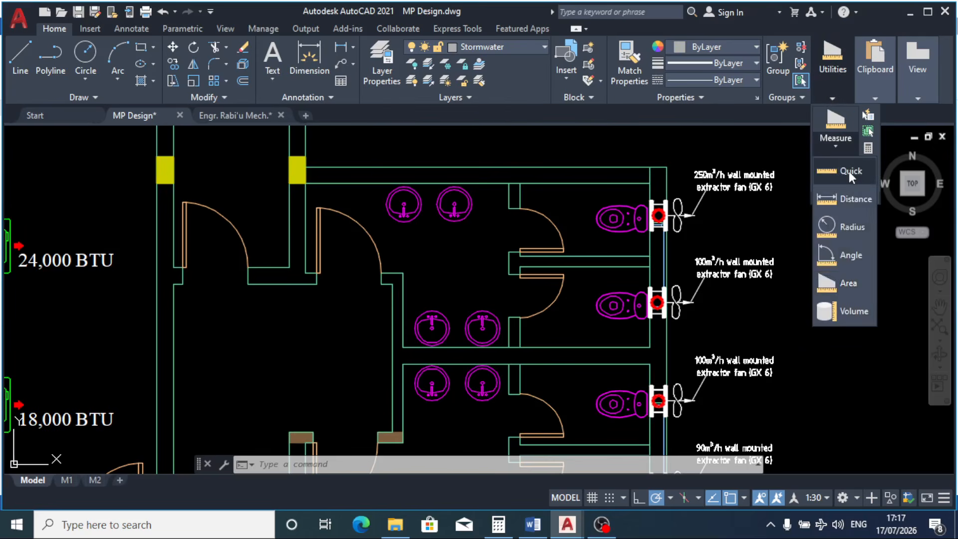
{"action": "left_click", "coordinate": [849, 283]}
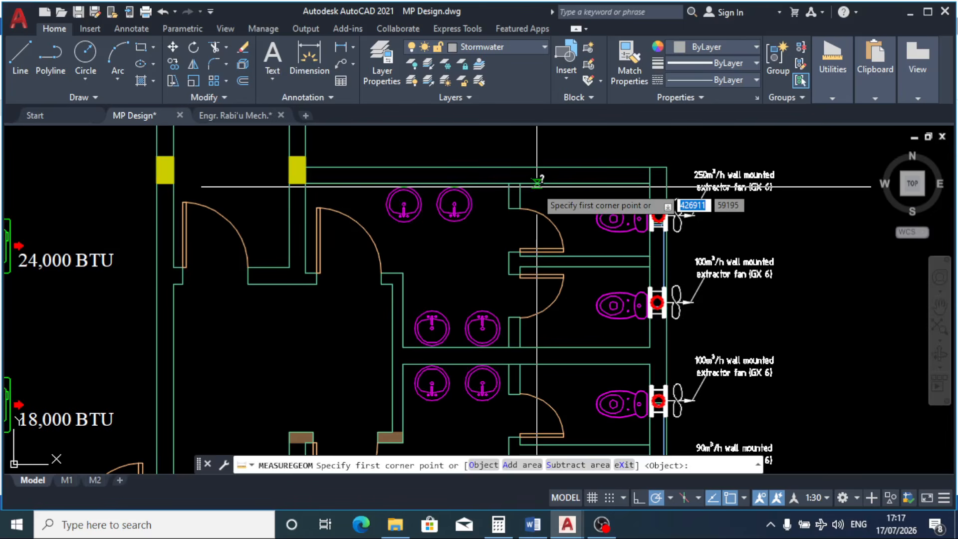
{"action": "scroll", "coordinate": [536, 182], "scroll_direction": "up", "scroll_amount": 5}
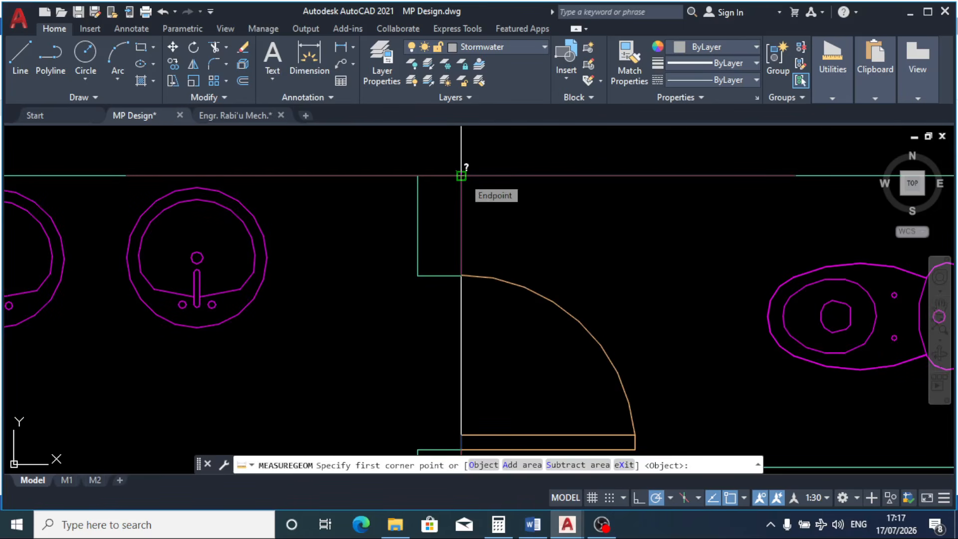
{"action": "left_click", "coordinate": [461, 175]}
{"action": "scroll", "coordinate": [461, 176], "scroll_direction": "down", "scroll_amount": 5}
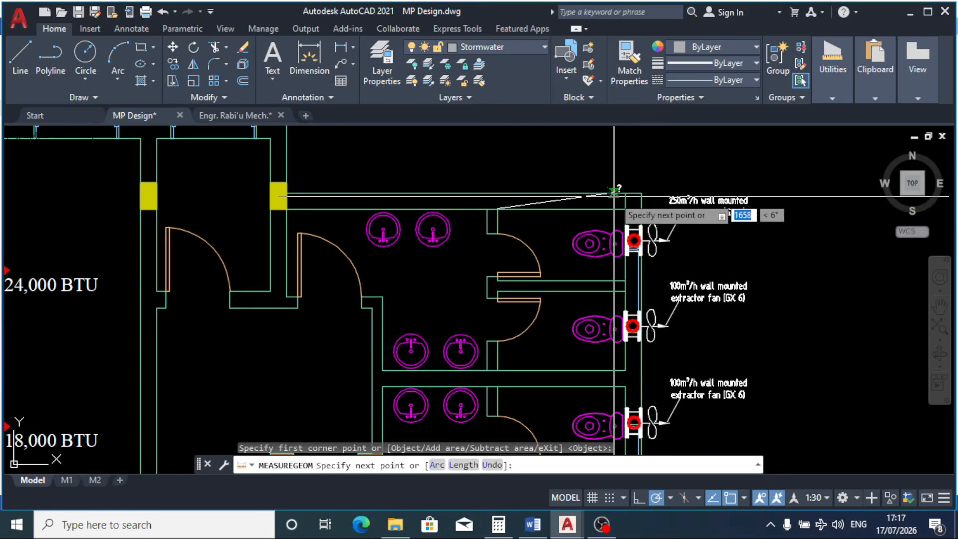
{"action": "scroll", "coordinate": [614, 193], "scroll_direction": "up", "scroll_amount": 4}
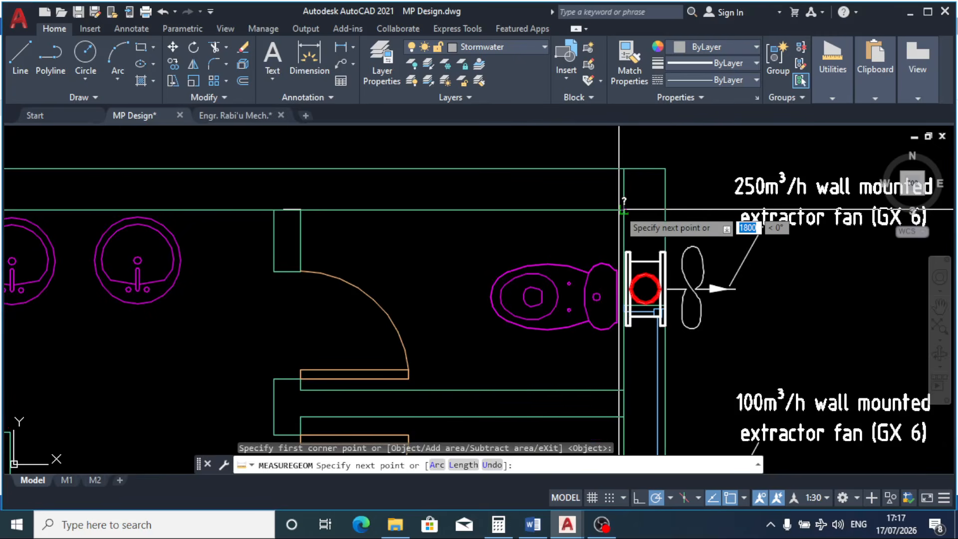
{"action": "left_click", "coordinate": [623, 209]}
{"action": "left_click", "coordinate": [624, 373]}
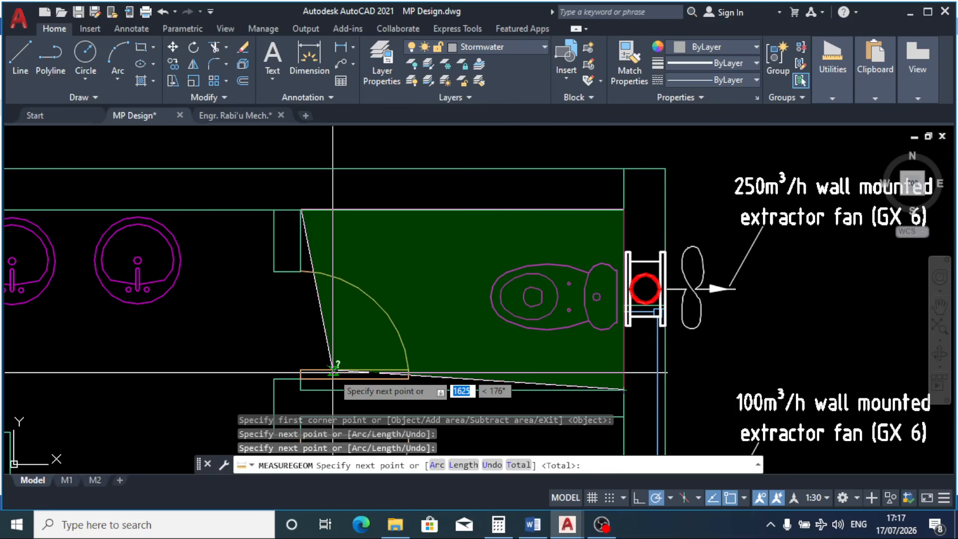
{"action": "scroll", "coordinate": [301, 384], "scroll_direction": "up", "scroll_amount": 4}
{"action": "left_click", "coordinate": [297, 392]}
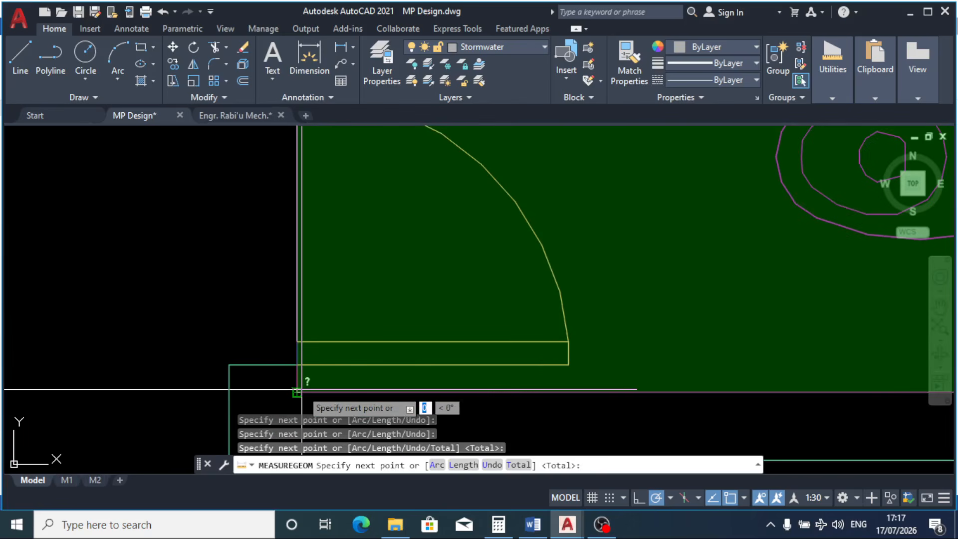
{"action": "key", "text": "Return"}
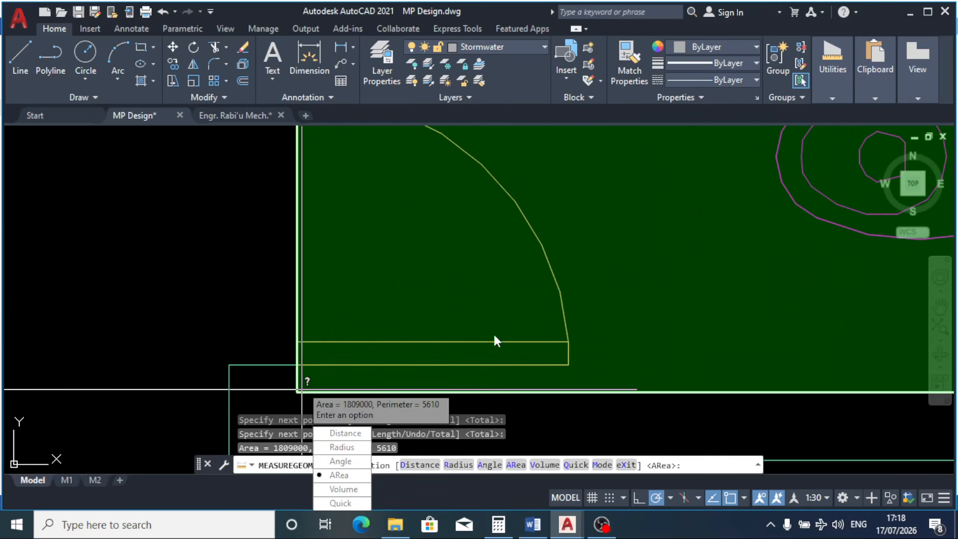
{"action": "key", "text": "Escape"}
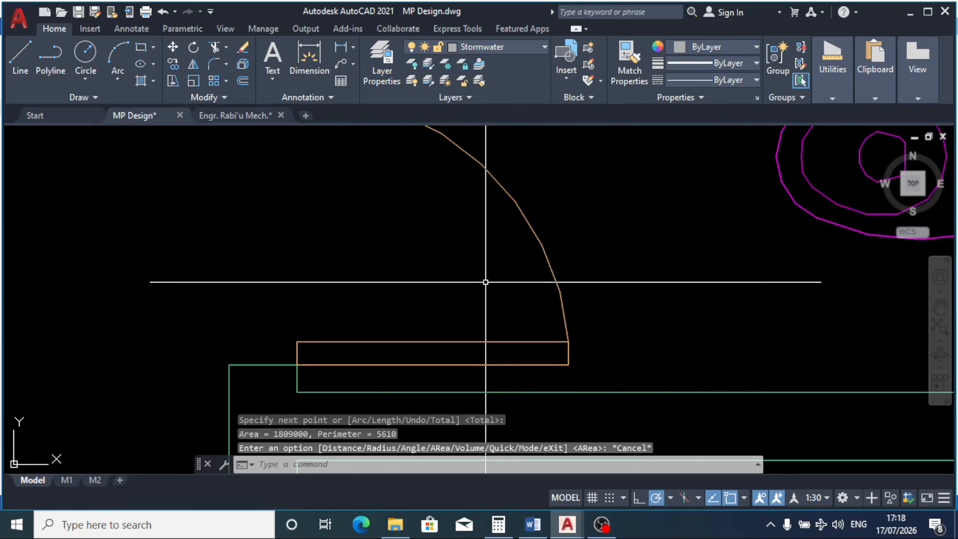
{"action": "scroll", "coordinate": [489, 280], "scroll_direction": "down", "scroll_amount": 4}
{"action": "scroll", "coordinate": [504, 258], "scroll_direction": "down", "scroll_amount": 7}
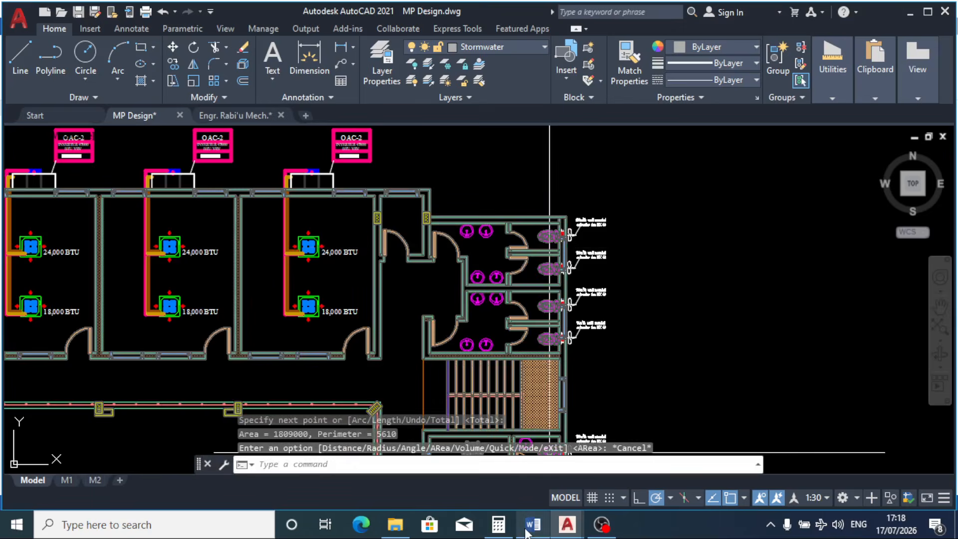
Step: Switch to the Word calculations and set the toilet area in the volume formula to 1.81 m²
{"action": "left_click", "coordinate": [529, 525]}
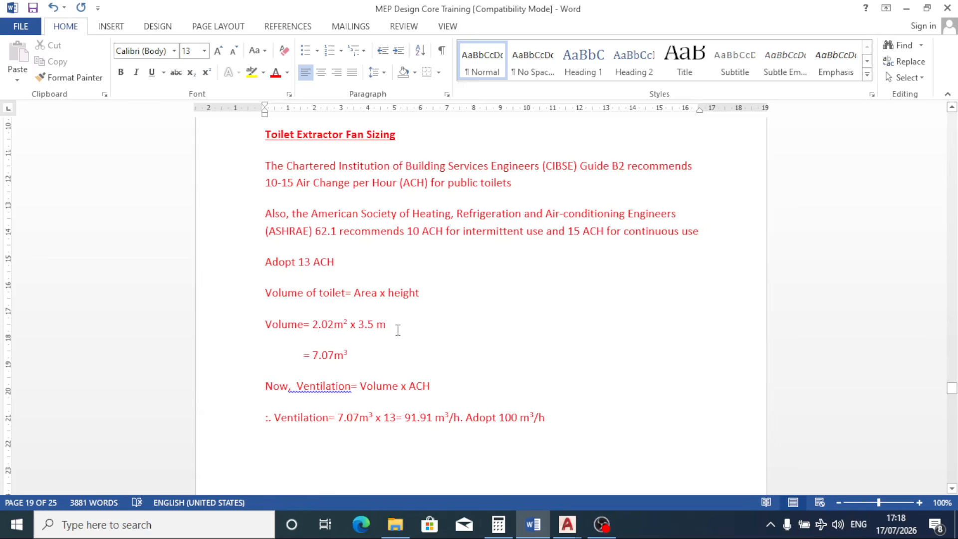
{"action": "key", "text": "BackSpace"}
{"action": "type", "text": "1"}
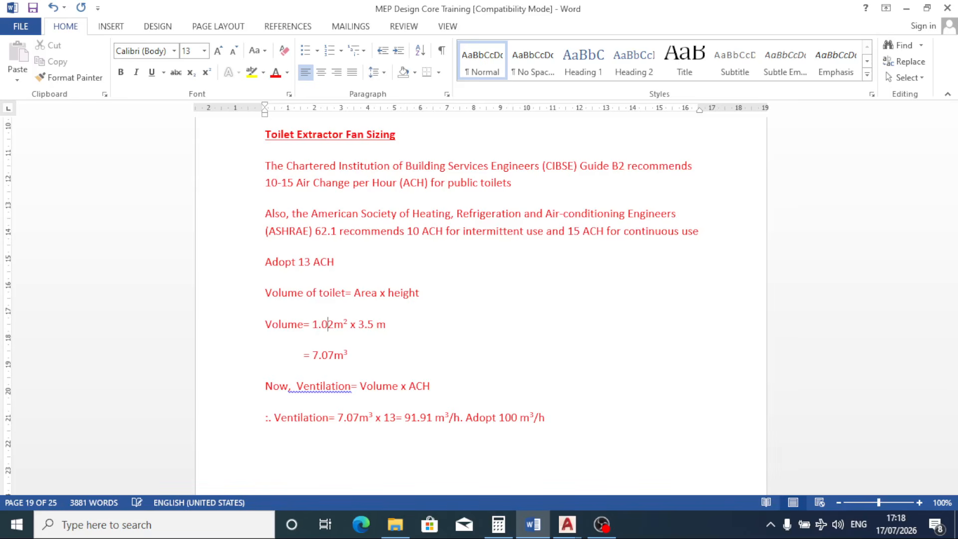
{"action": "key", "text": "BackSpace"}
{"action": "key", "text": "BackSpace"}
{"action": "type", "text": "81"}
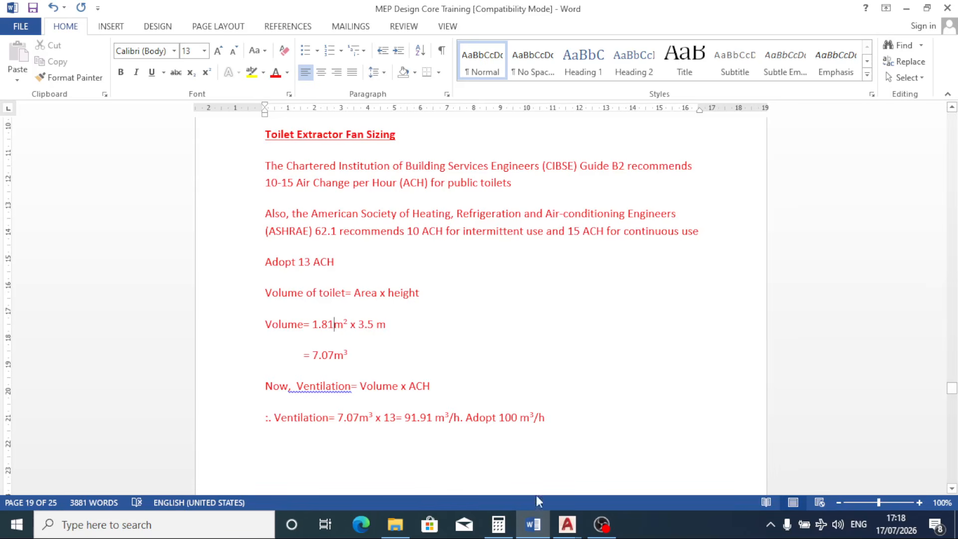
Step: Multiply the cubicle's area of 1.81 by the 3.5 m height in Calculator to get its volume
{"action": "left_click", "coordinate": [498, 524]}
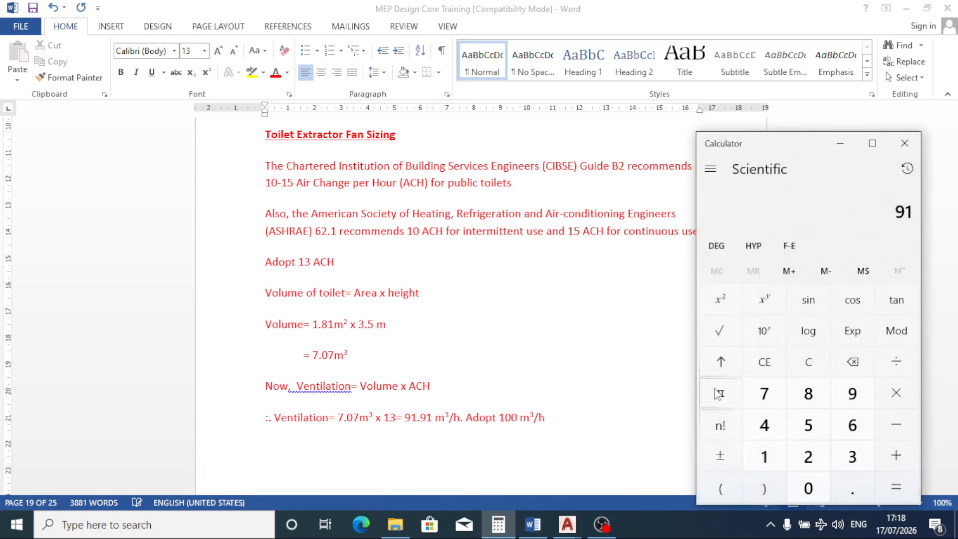
{"action": "left_click", "coordinate": [808, 361]}
{"action": "left_click", "coordinate": [764, 457]}
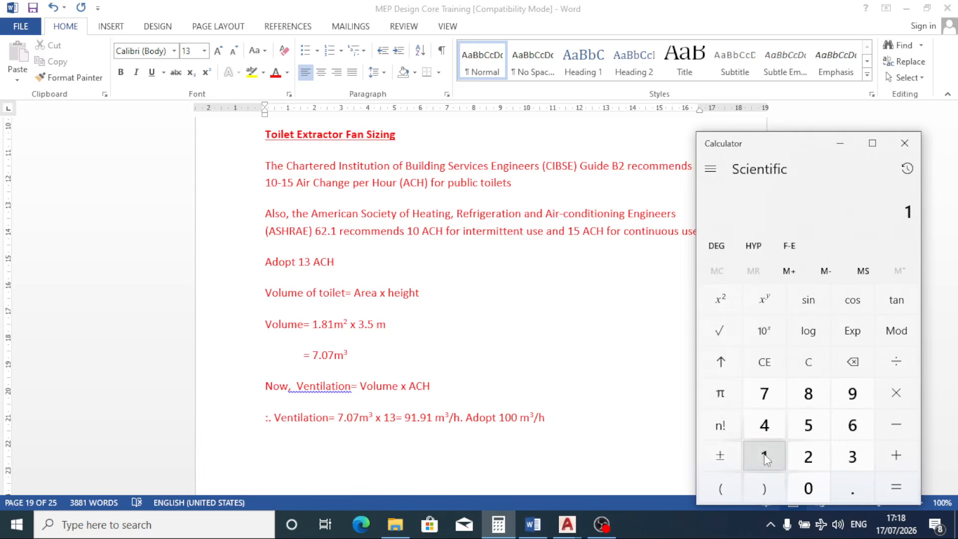
{"action": "left_click", "coordinate": [851, 489]}
{"action": "left_click", "coordinate": [809, 393]}
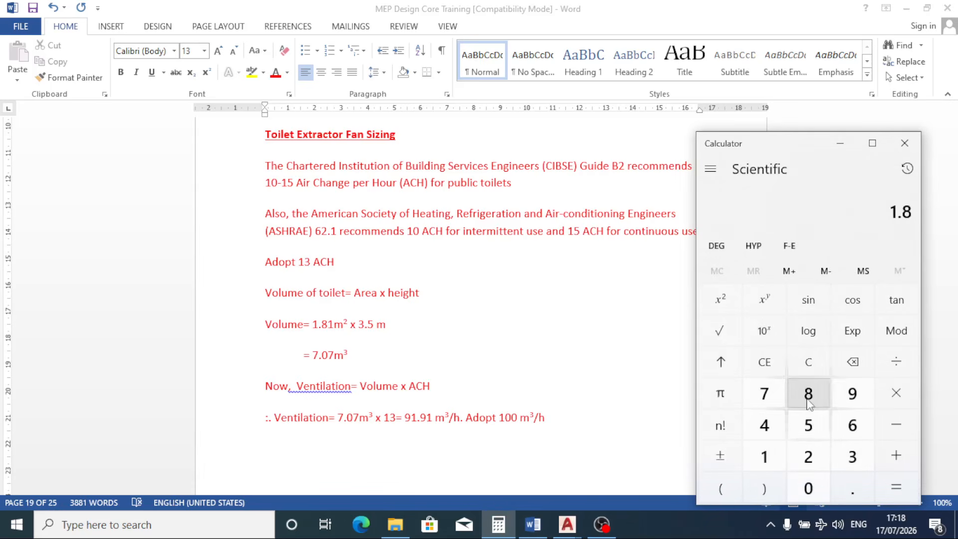
{"action": "left_click", "coordinate": [764, 457]}
{"action": "left_click", "coordinate": [894, 392]}
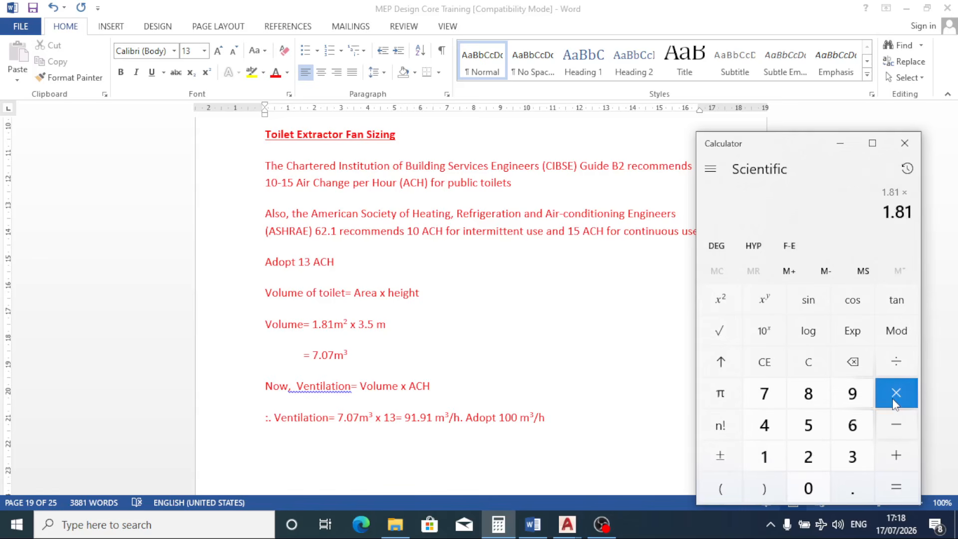
{"action": "left_click", "coordinate": [852, 455]}
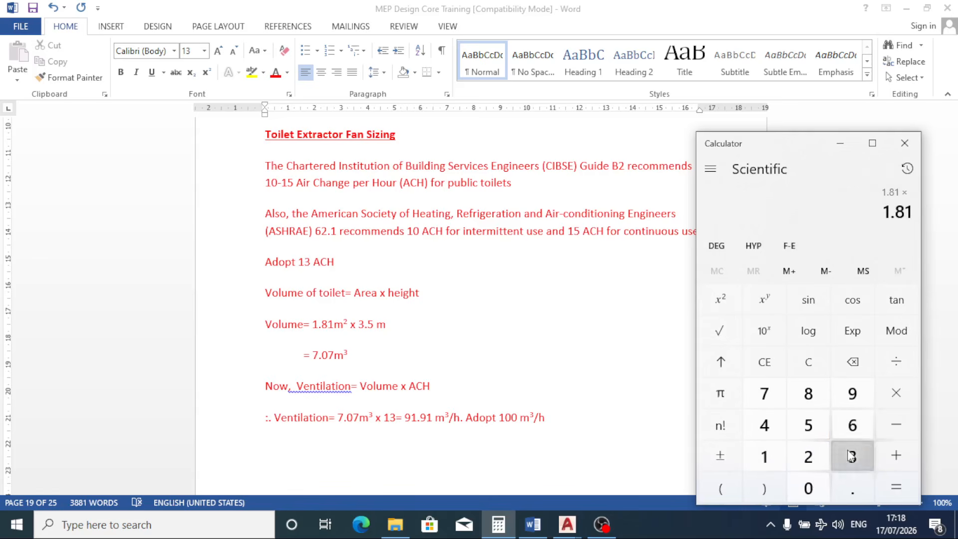
{"action": "left_click", "coordinate": [853, 487]}
{"action": "left_click", "coordinate": [809, 425]}
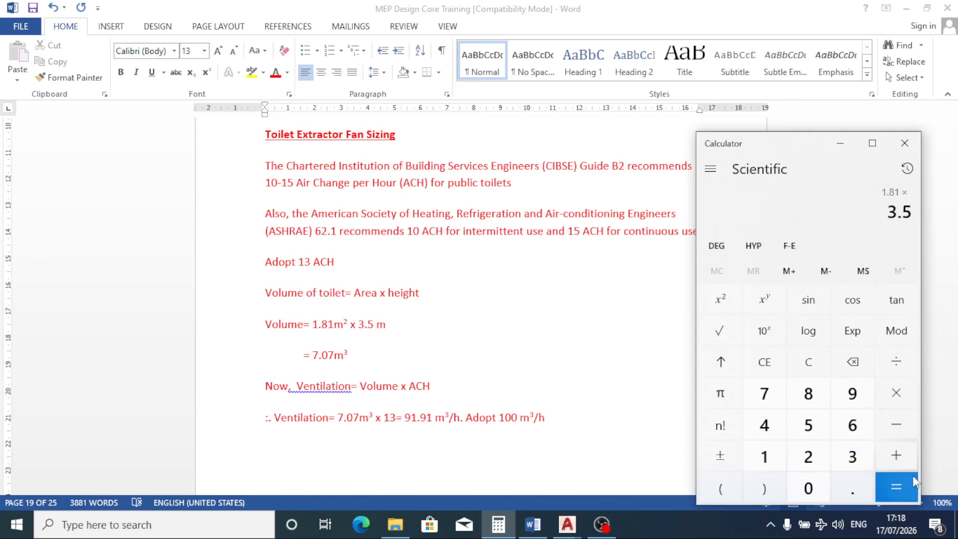
{"action": "left_click", "coordinate": [896, 487]}
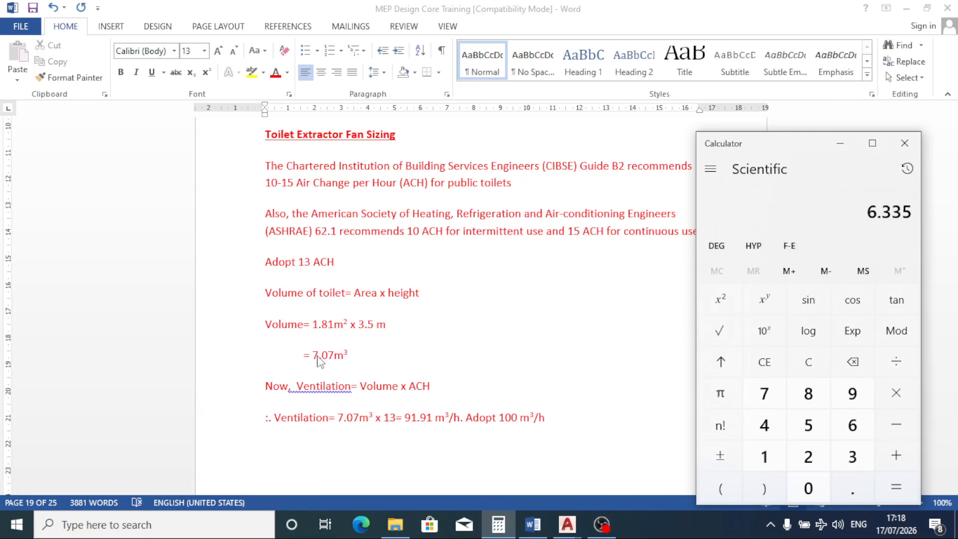
Step: Set the toilet volume result in the Word document to 6.34 m³
{"action": "left_click", "coordinate": [316, 358]}
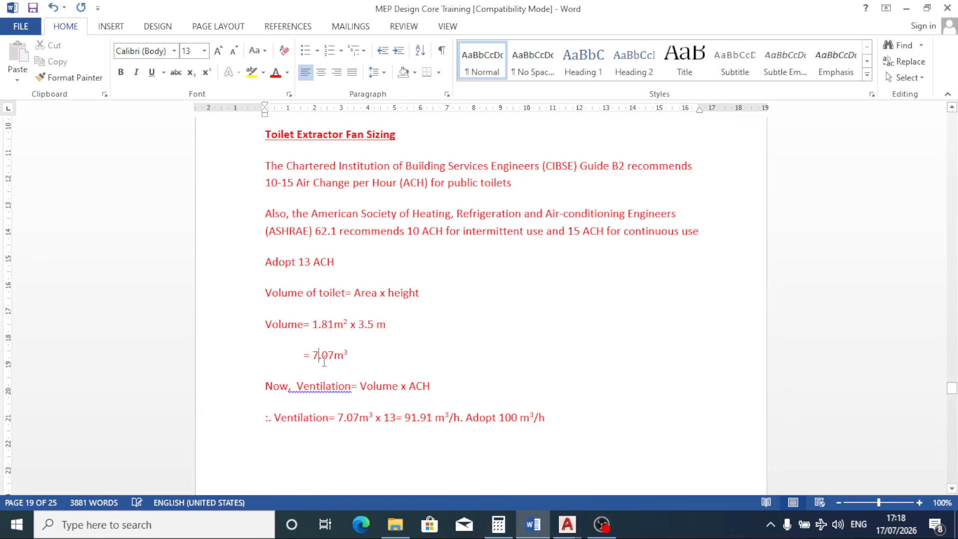
{"action": "key", "text": "BackSpace"}
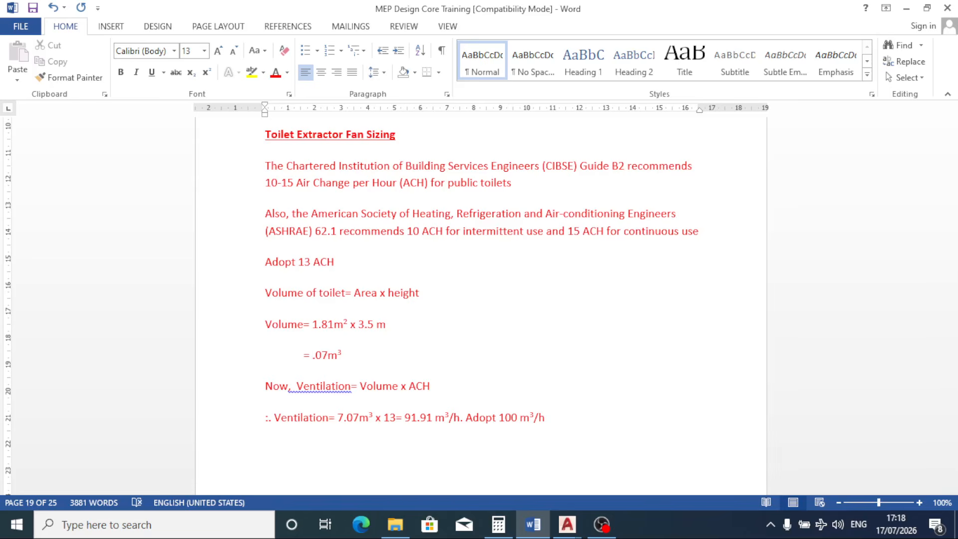
{"action": "type", "text": "6"}
{"action": "key", "text": "BackSpace"}
{"action": "key", "text": "BackSpace"}
{"action": "type", "text": "34"}
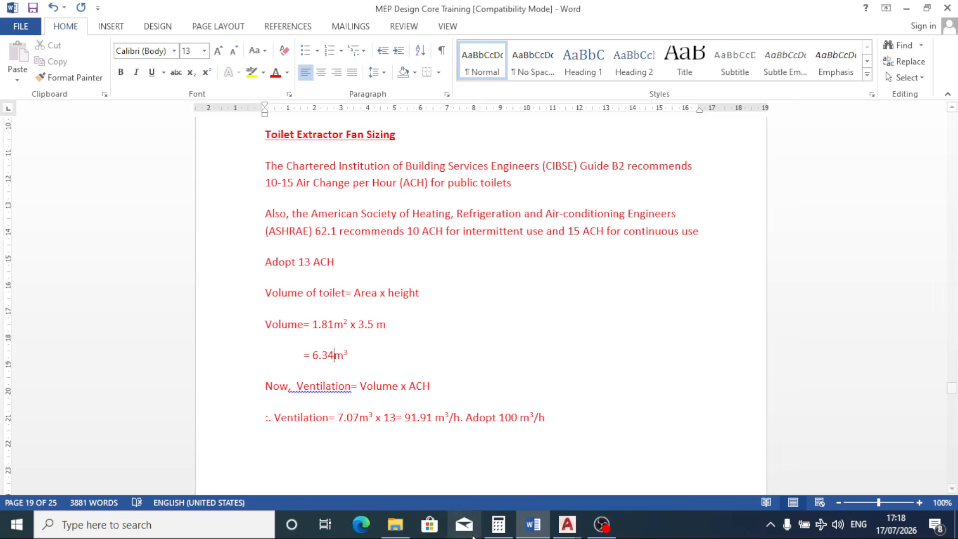
Step: Set the volume used in the ventilation formula to 6.34 m³
{"action": "left_click", "coordinate": [497, 525]}
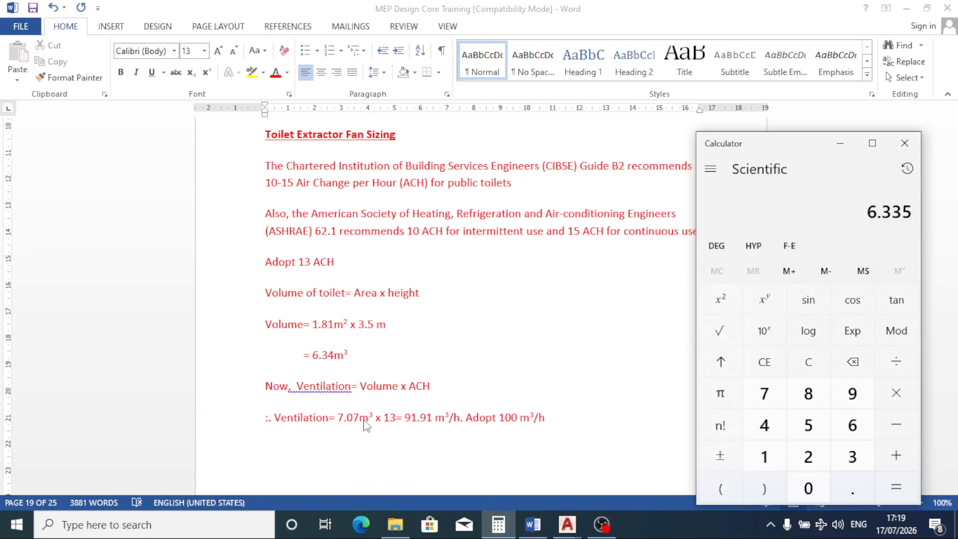
{"action": "key", "text": "alt+Tab"}
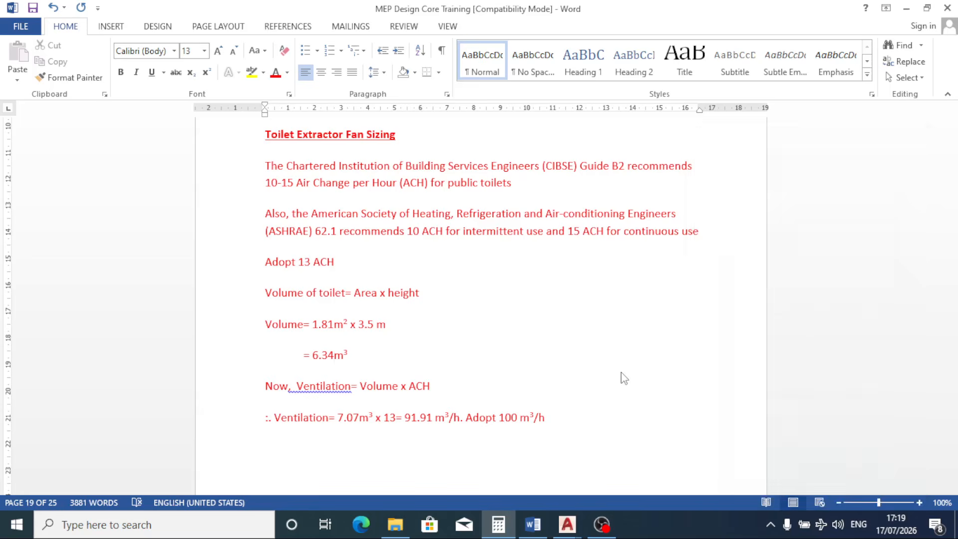
{"action": "left_click", "coordinate": [344, 418]}
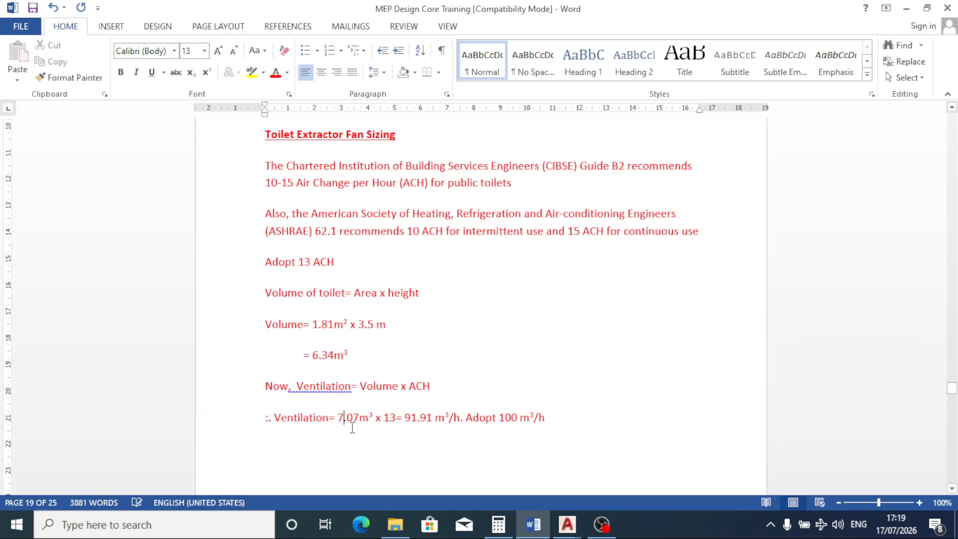
{"action": "key", "text": "BackSpace"}
{"action": "type", "text": "6"}
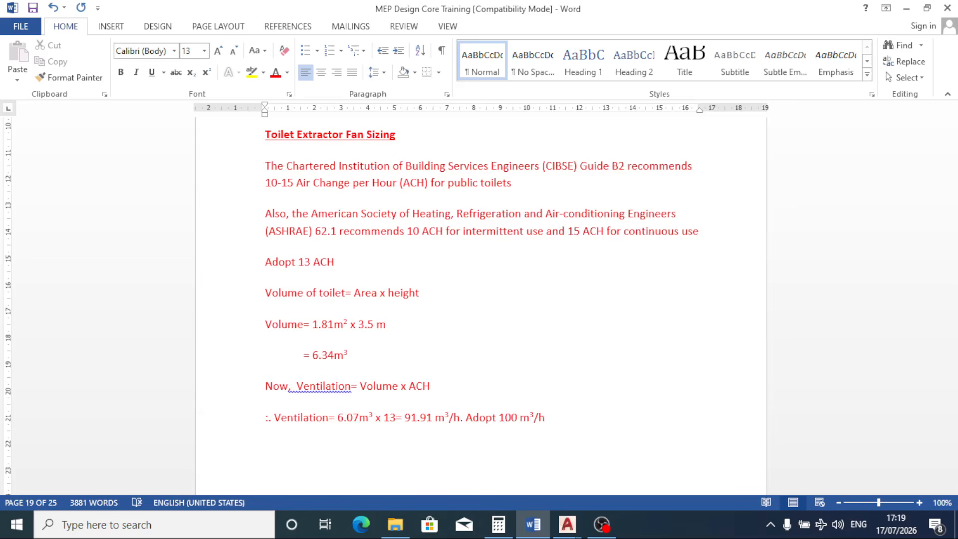
{"action": "key", "text": "Right"}
{"action": "key", "text": "Delete"}
{"action": "key", "text": "Delete"}
{"action": "type", "text": "34"}
Step: Multiply the volume of 6.34 by 13 air changes in Calculator to get the required ventilation rate
{"action": "left_click", "coordinate": [498, 524]}
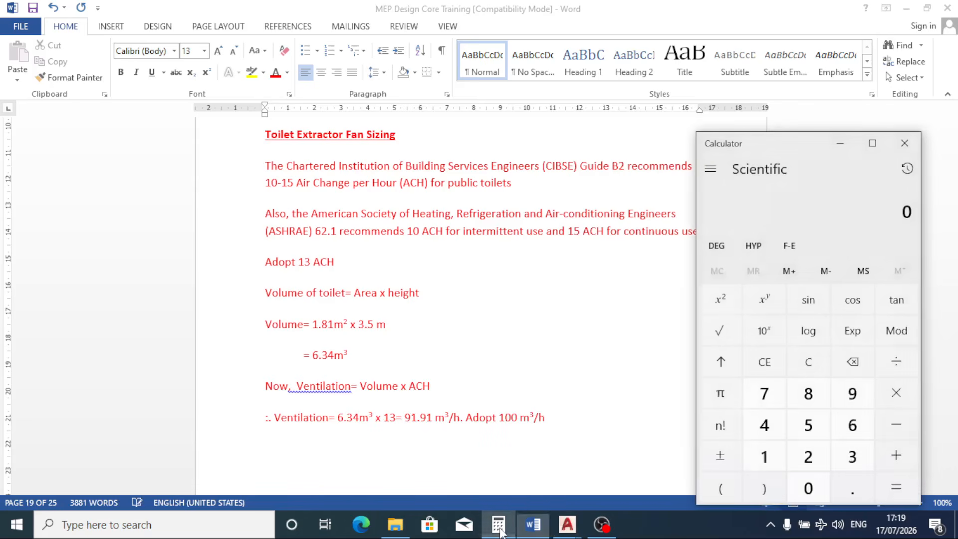
{"action": "left_click", "coordinate": [844, 428]}
{"action": "left_click", "coordinate": [852, 487]}
{"action": "left_click", "coordinate": [852, 456]}
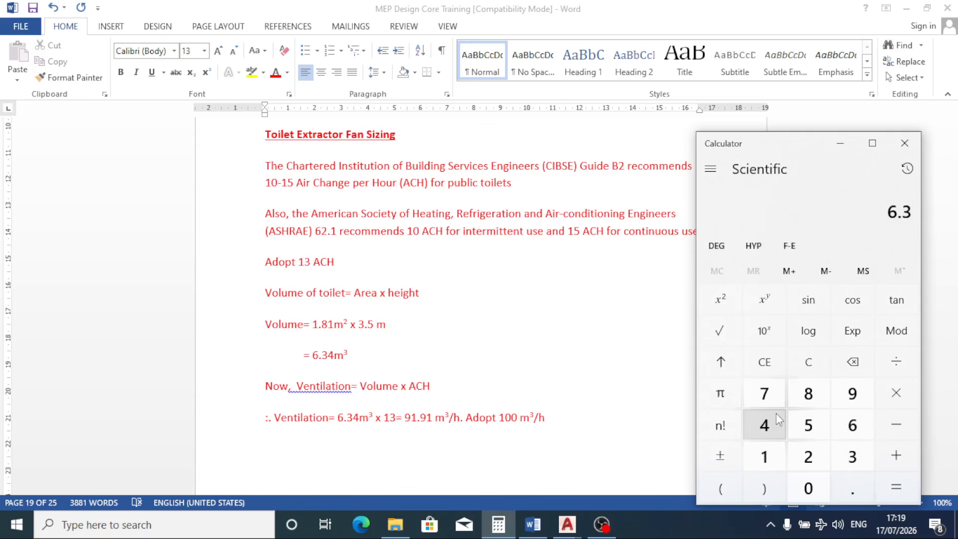
{"action": "left_click", "coordinate": [779, 419]}
{"action": "left_click", "coordinate": [895, 393]}
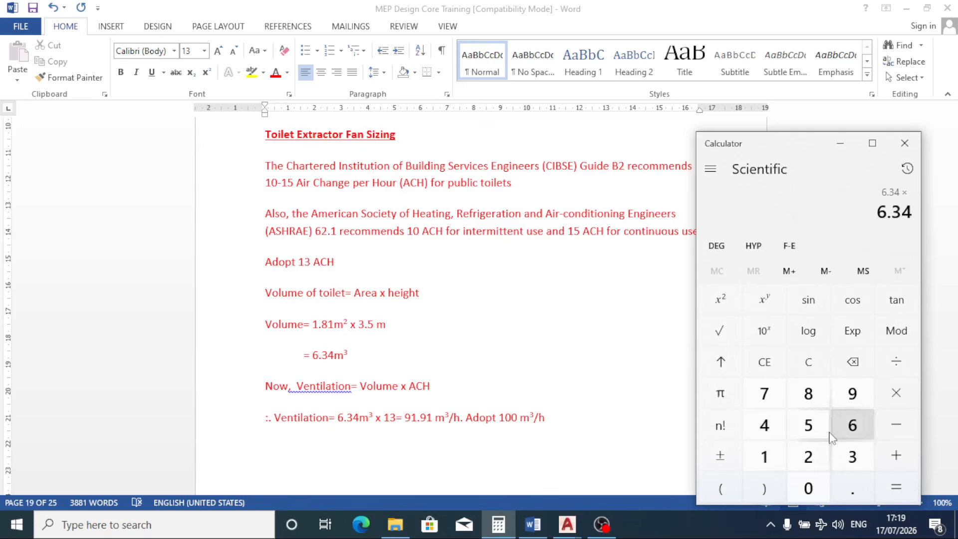
{"action": "left_click", "coordinate": [773, 460]}
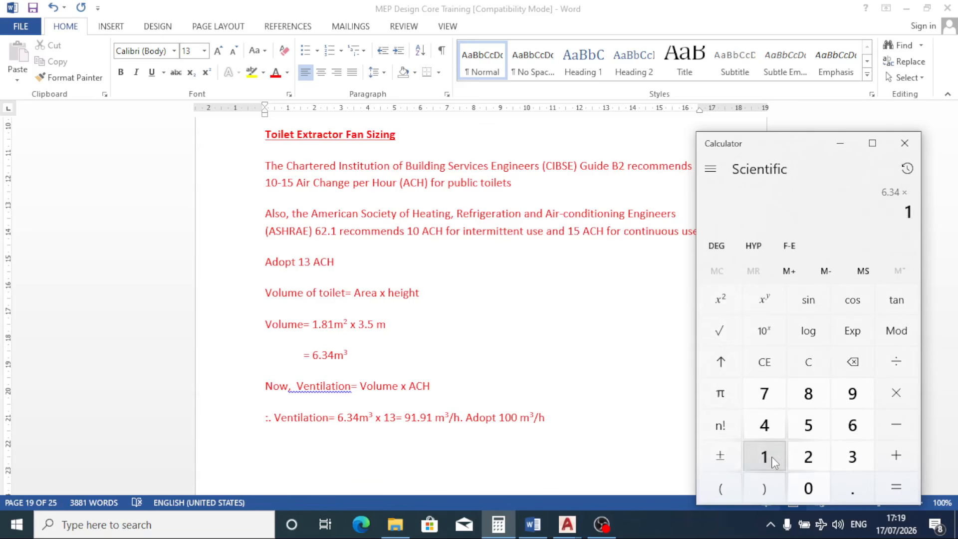
{"action": "left_click", "coordinate": [852, 456]}
{"action": "left_click", "coordinate": [892, 490]}
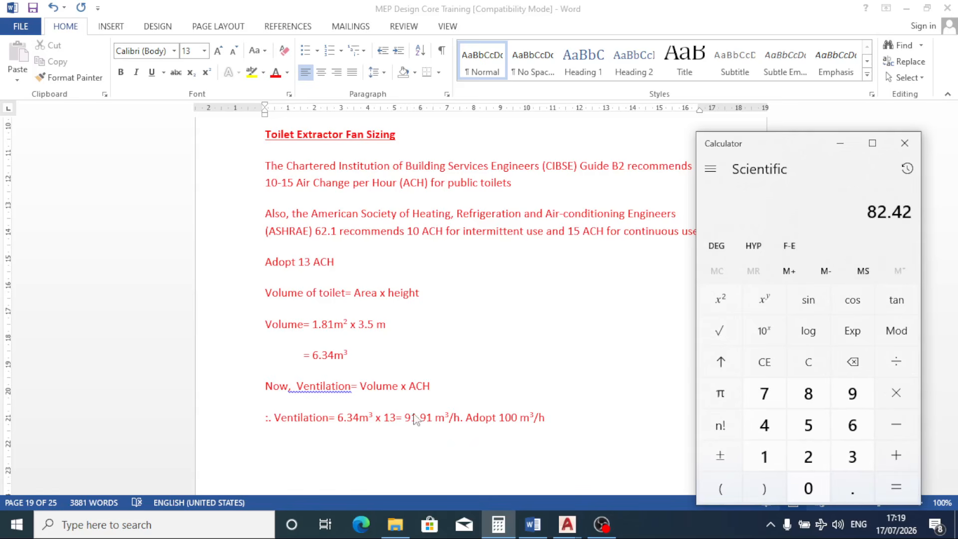
Step: Set the calculated result of the toilet ventilation formula in the Word document to 82.42 m³/h
{"action": "left_click", "coordinate": [419, 419]}
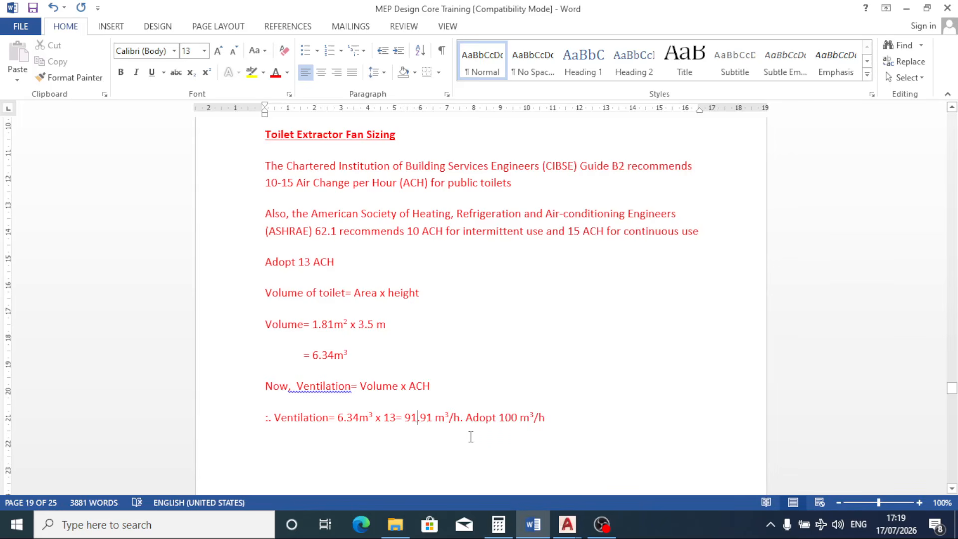
{"action": "key", "text": "BackSpace"}
{"action": "key", "text": "BackSpace"}
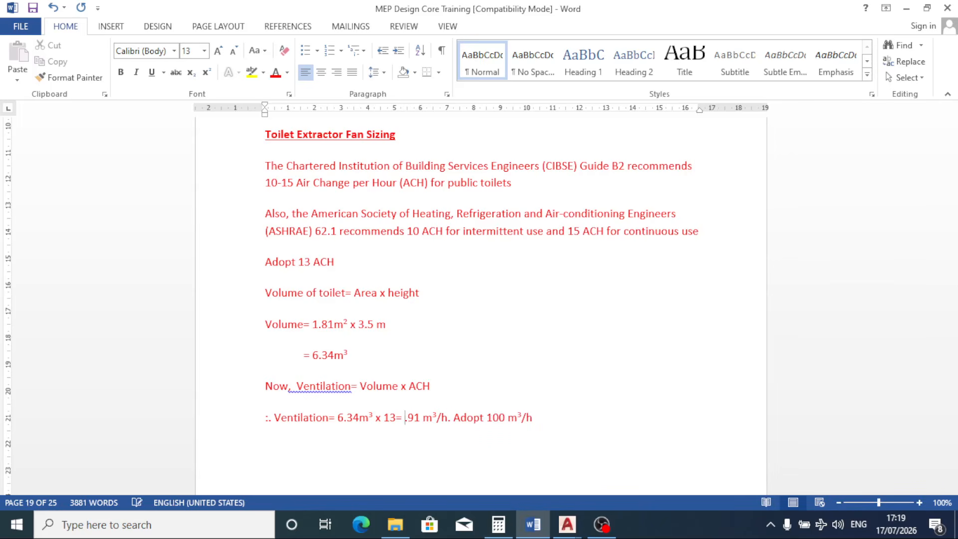
{"action": "type", "text": "82"}
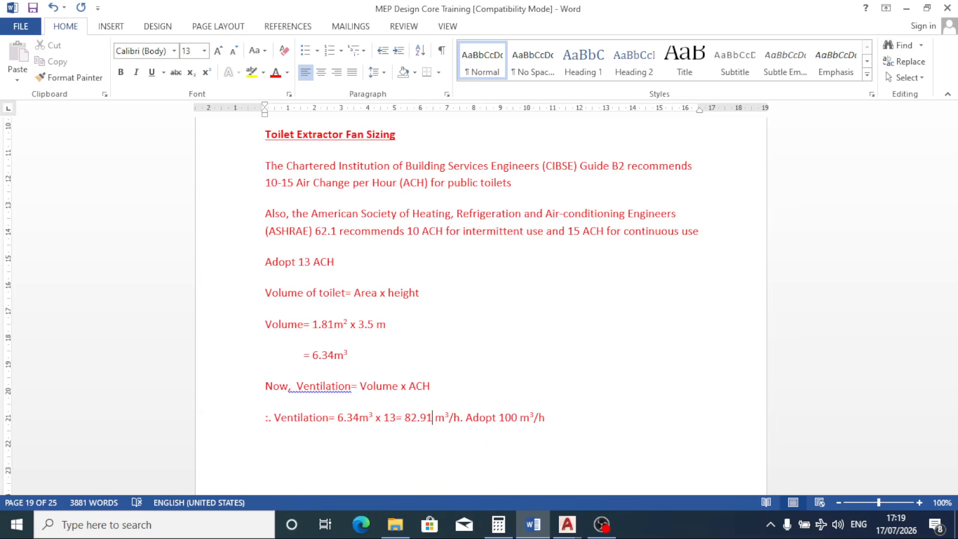
{"action": "key", "text": "BackSpace"}
{"action": "key", "text": "BackSpace"}
{"action": "type", "text": "42"}
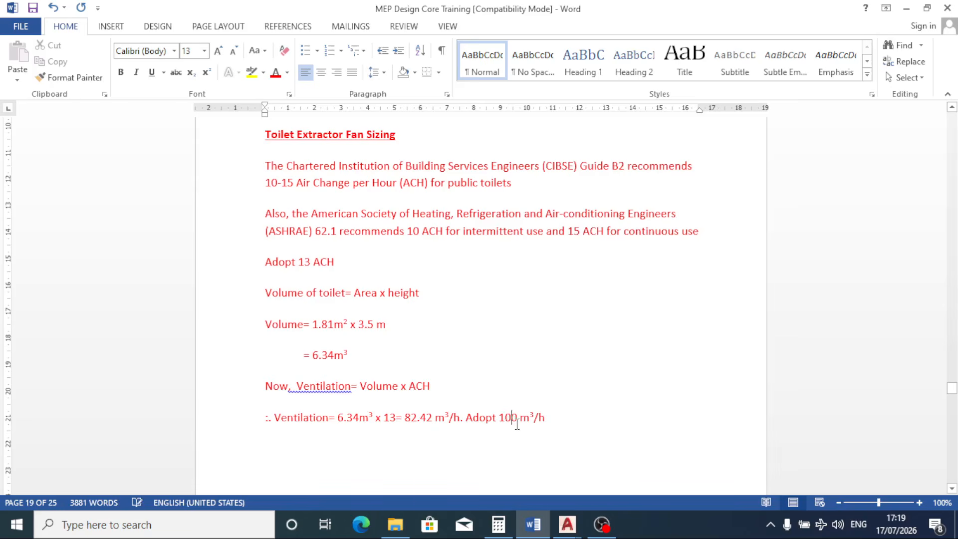
Step: Set the adopted extractor fan capacity in the ventilation line to 90 m³/h
{"action": "left_click", "coordinate": [515, 423]}
{"action": "key", "text": "BackSpace"}
{"action": "key", "text": "BackSpace"}
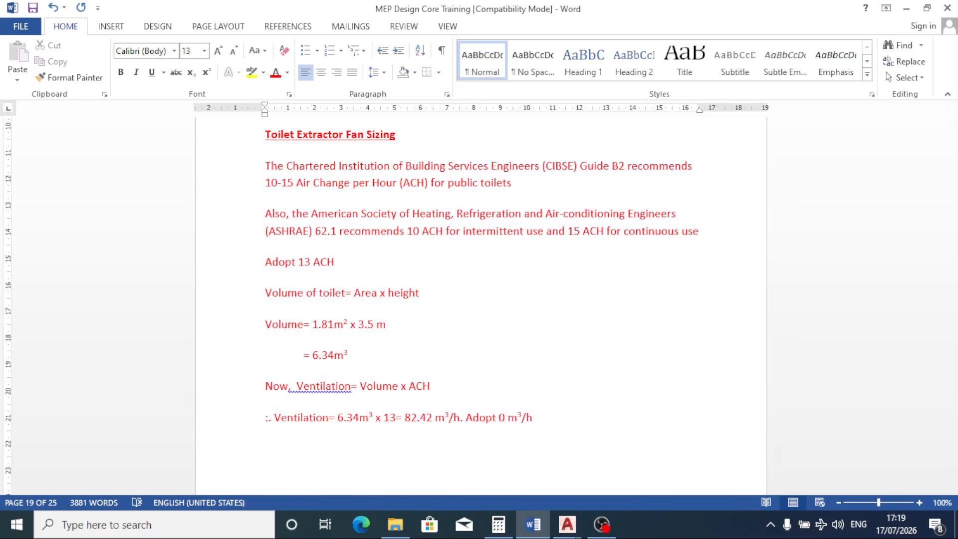
{"action": "type", "text": "9"}
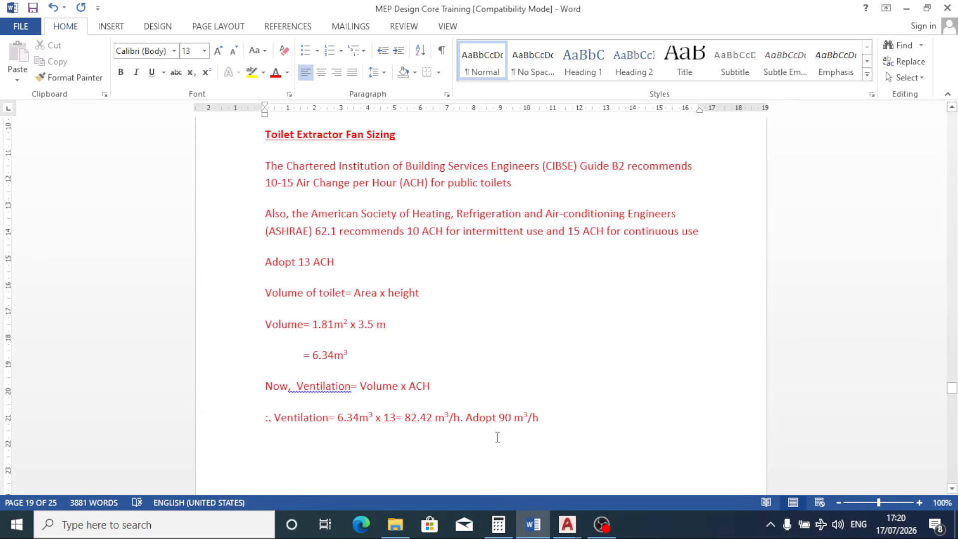
Step: Switch to AutoCAD and set the capacity in the topmost toilet's wall mounted extractor fan label to 90 m³/h
{"action": "left_click", "coordinate": [568, 526]}
{"action": "left_click", "coordinate": [519, 472]}
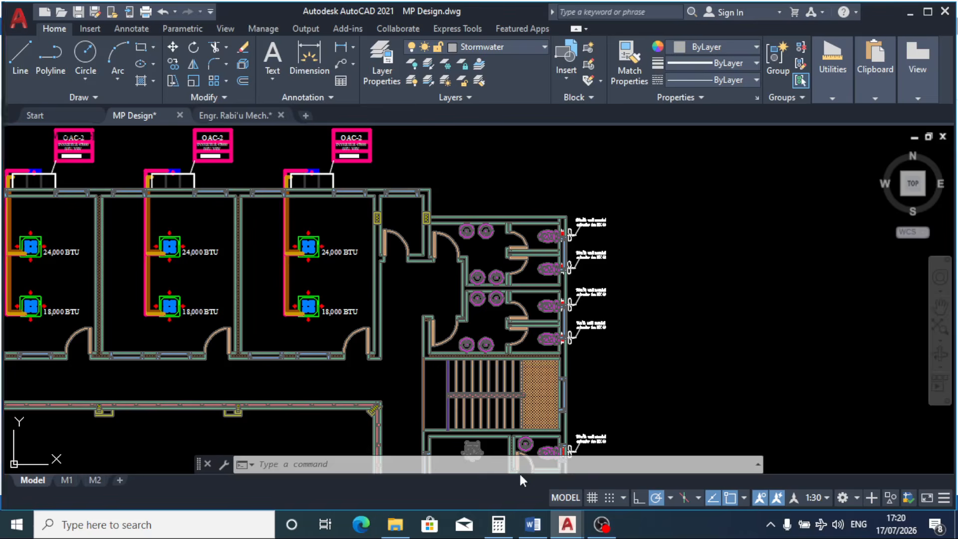
{"action": "scroll", "coordinate": [563, 232], "scroll_direction": "up", "scroll_amount": 6}
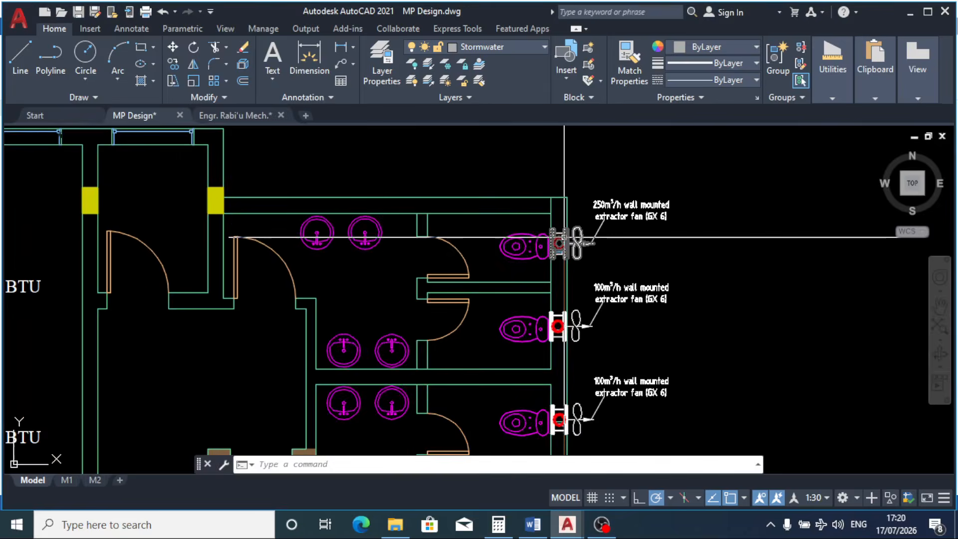
{"action": "scroll", "coordinate": [626, 171], "scroll_direction": "up", "scroll_amount": 4}
{"action": "double_click", "coordinate": [614, 212]}
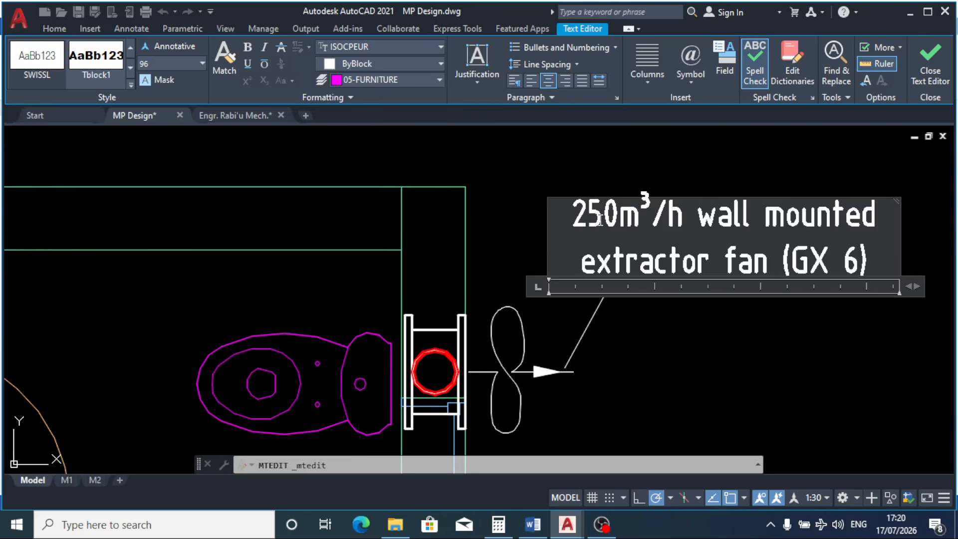
{"action": "key", "text": "BackSpace"}
{"action": "key", "text": "BackSpace"}
{"action": "type", "text": "9"}
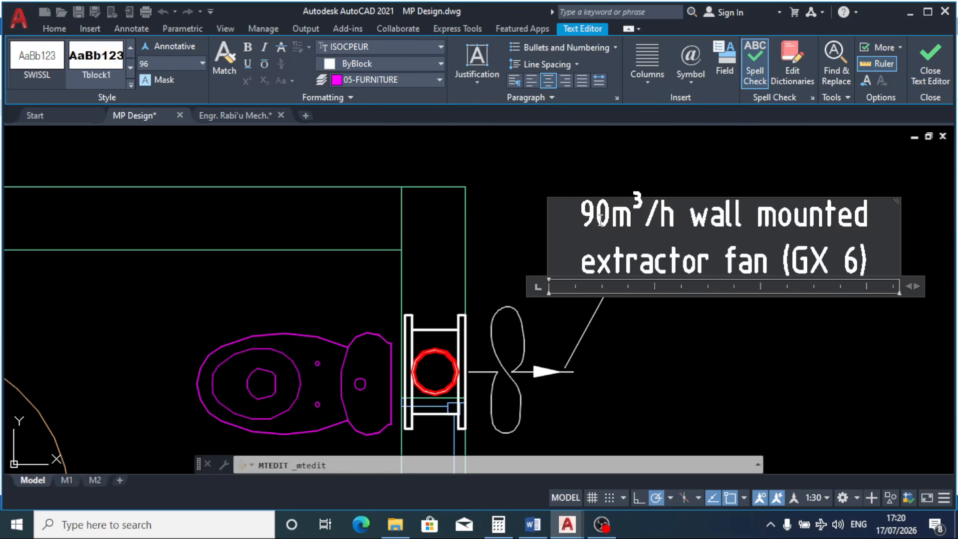
{"action": "left_click", "coordinate": [569, 186]}
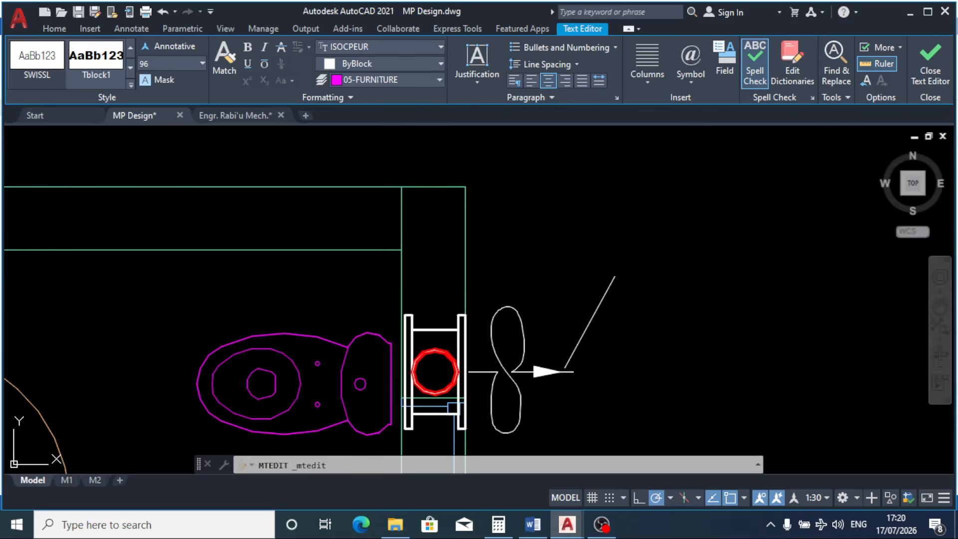
{"action": "left_click", "coordinate": [624, 210]}
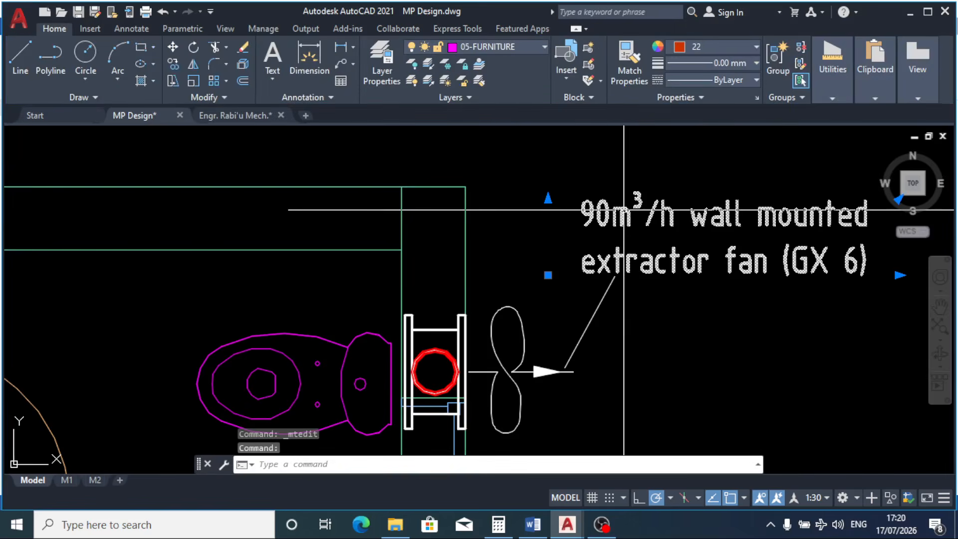
{"action": "scroll", "coordinate": [619, 200], "scroll_direction": "down", "scroll_amount": 5}
{"action": "left_click", "coordinate": [608, 263]}
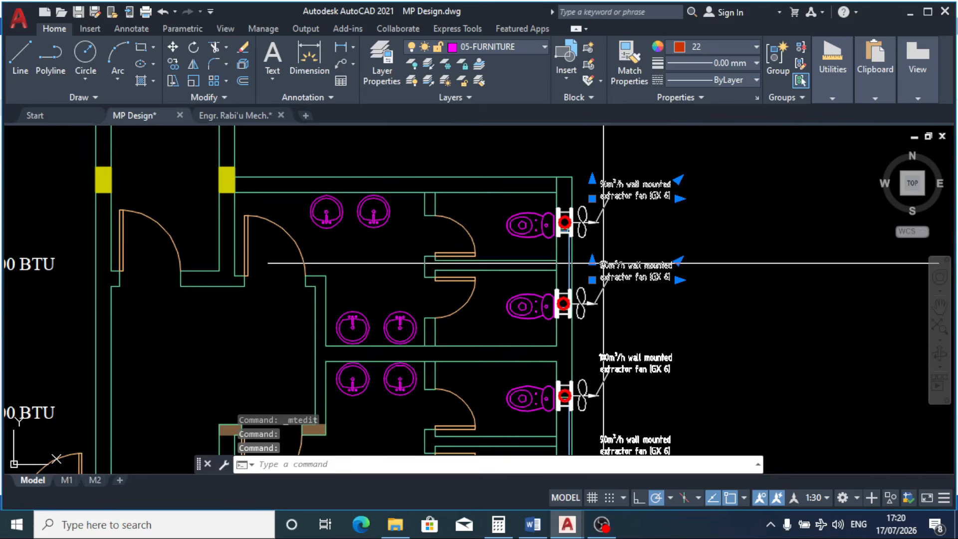
{"action": "key", "text": "Escape"}
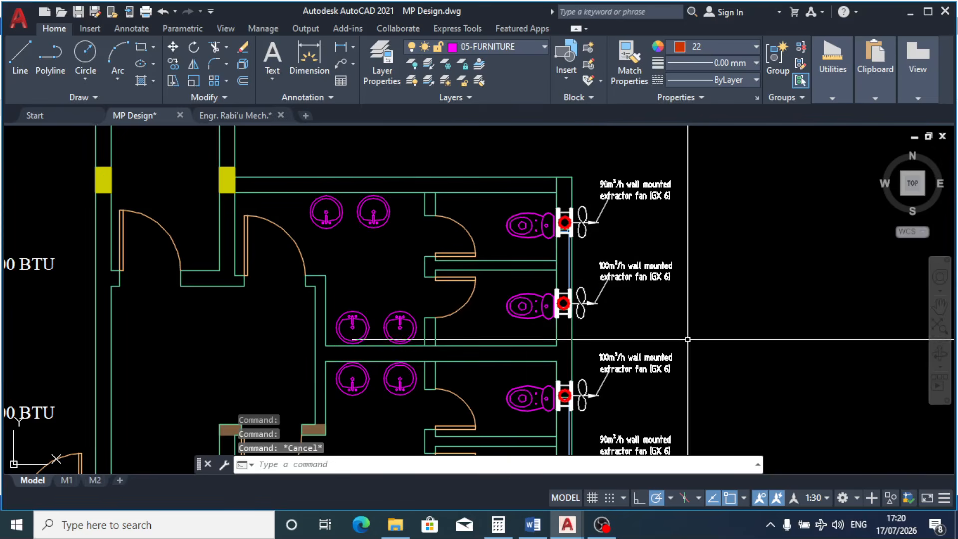
Step: Delete the four toilet extractor fan labels and the single one below the stairs on the floor plan with the UP staircase
{"action": "scroll", "coordinate": [679, 345], "scroll_direction": "down", "scroll_amount": 8}
{"action": "scroll", "coordinate": [691, 345], "scroll_direction": "up", "scroll_amount": 6}
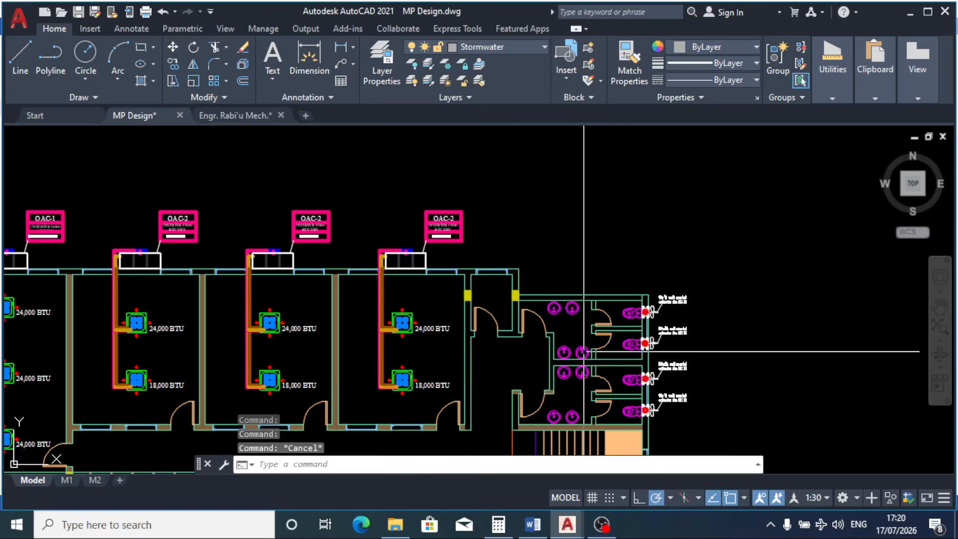
{"action": "scroll", "coordinate": [706, 355], "scroll_direction": "down", "scroll_amount": 6}
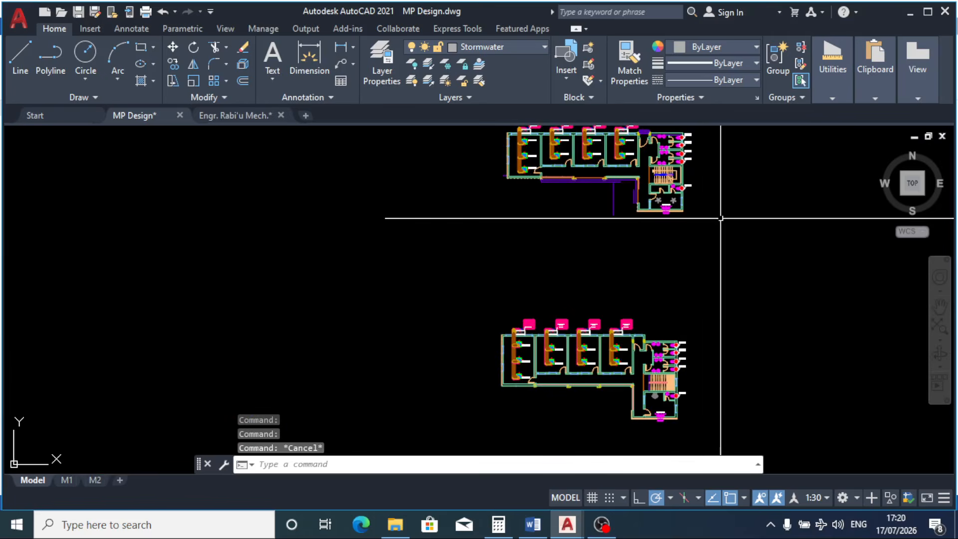
{"action": "scroll", "coordinate": [690, 196], "scroll_direction": "down", "scroll_amount": 4}
{"action": "scroll", "coordinate": [671, 292], "scroll_direction": "up", "scroll_amount": 5}
{"action": "scroll", "coordinate": [670, 293], "scroll_direction": "up", "scroll_amount": 7}
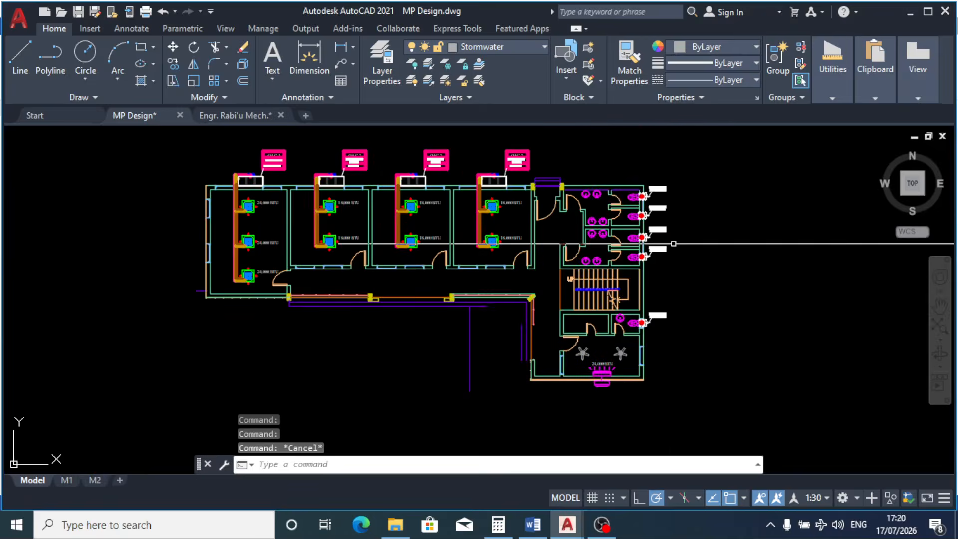
{"action": "left_click", "coordinate": [664, 360]}
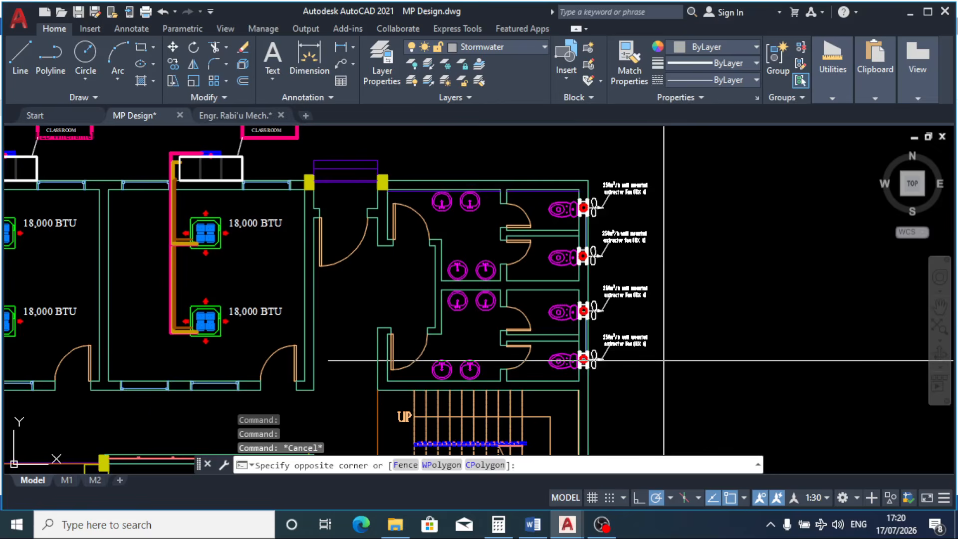
{"action": "left_click", "coordinate": [643, 178]}
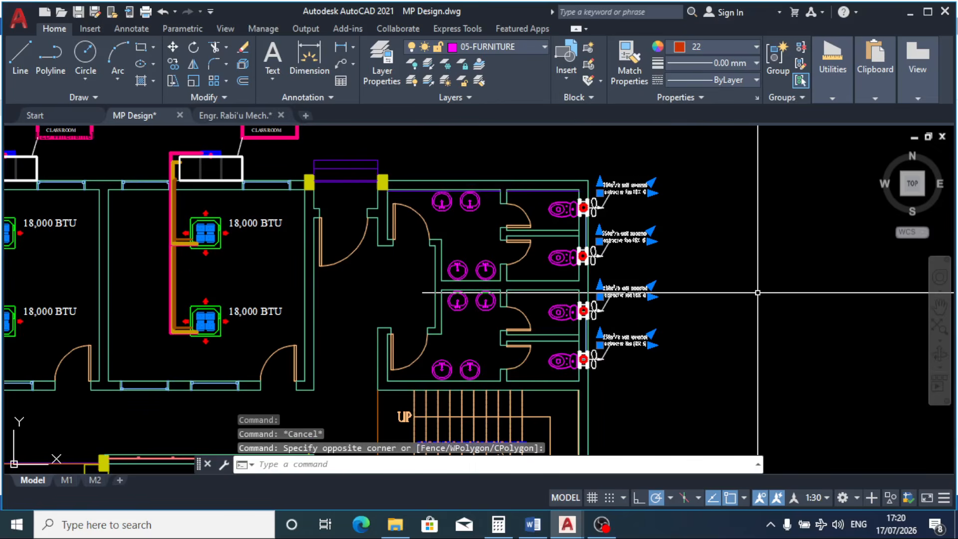
{"action": "key", "text": "Delete"}
{"action": "scroll", "coordinate": [654, 351], "scroll_direction": "down", "scroll_amount": 6}
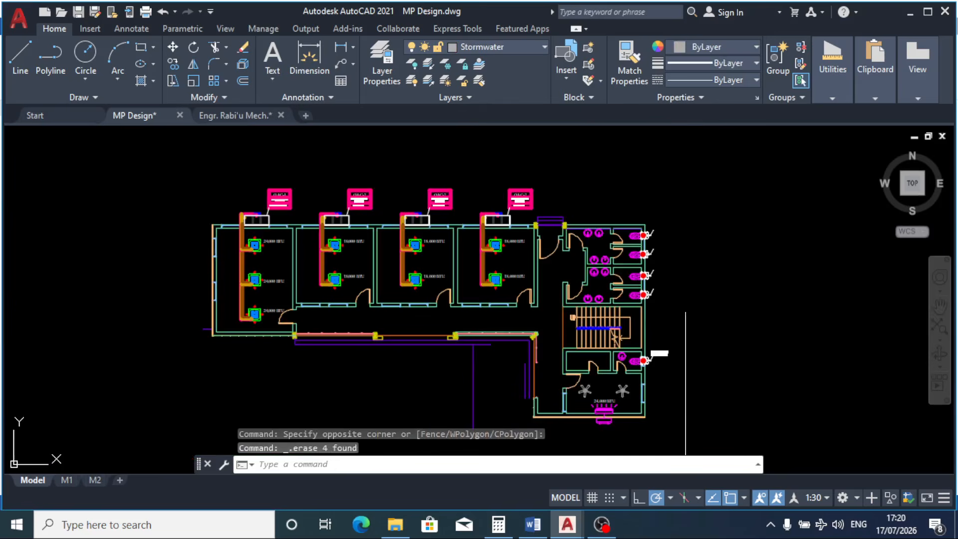
{"action": "left_click", "coordinate": [670, 351]}
{"action": "key", "text": "Delete"}
Step: Copy the five fan labels from the lower floor plan to the plan with the UP staircase, aligned on the front edge of the topmost toilet
{"action": "scroll", "coordinate": [712, 271], "scroll_direction": "down", "scroll_amount": 6}
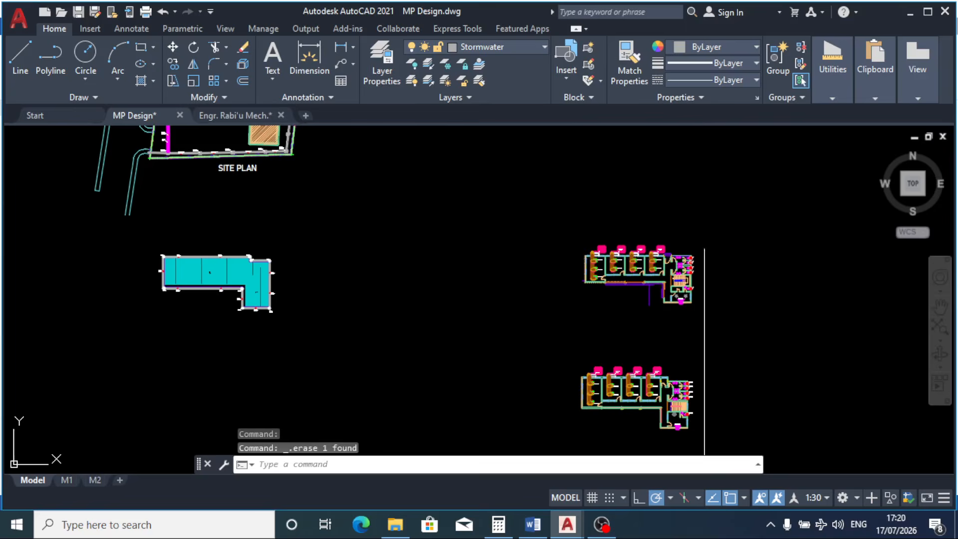
{"action": "scroll", "coordinate": [703, 413], "scroll_direction": "up", "scroll_amount": 8}
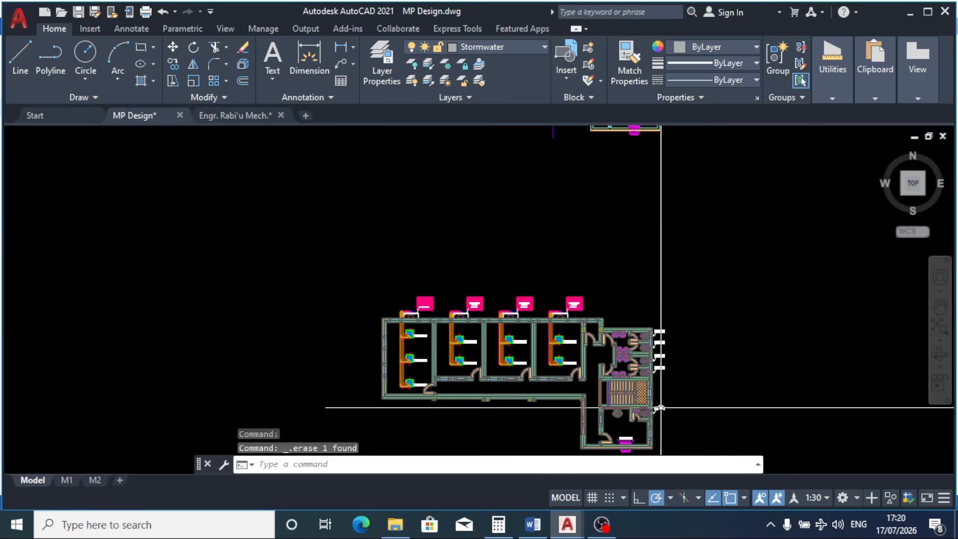
{"action": "left_click", "coordinate": [660, 412]}
{"action": "left_click", "coordinate": [653, 307]}
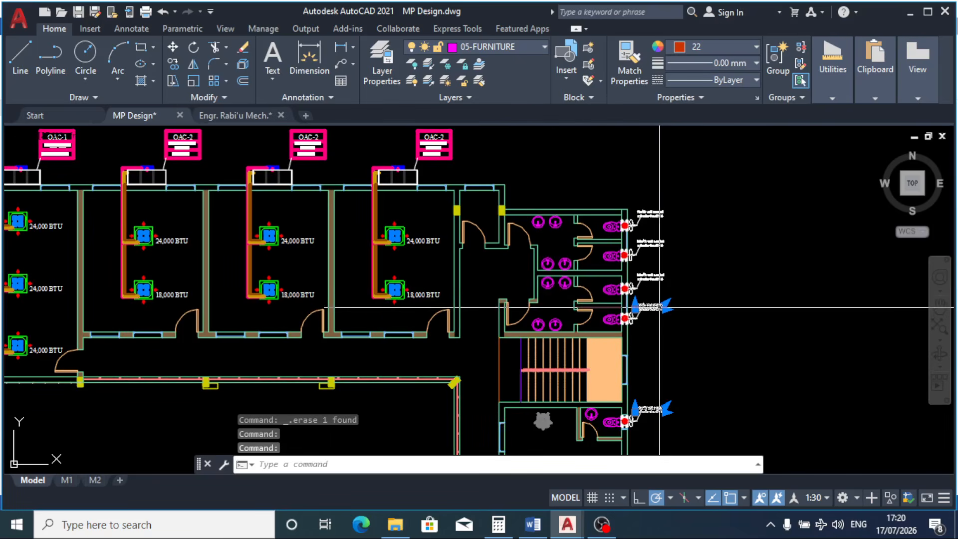
{"action": "left_click", "coordinate": [653, 275]}
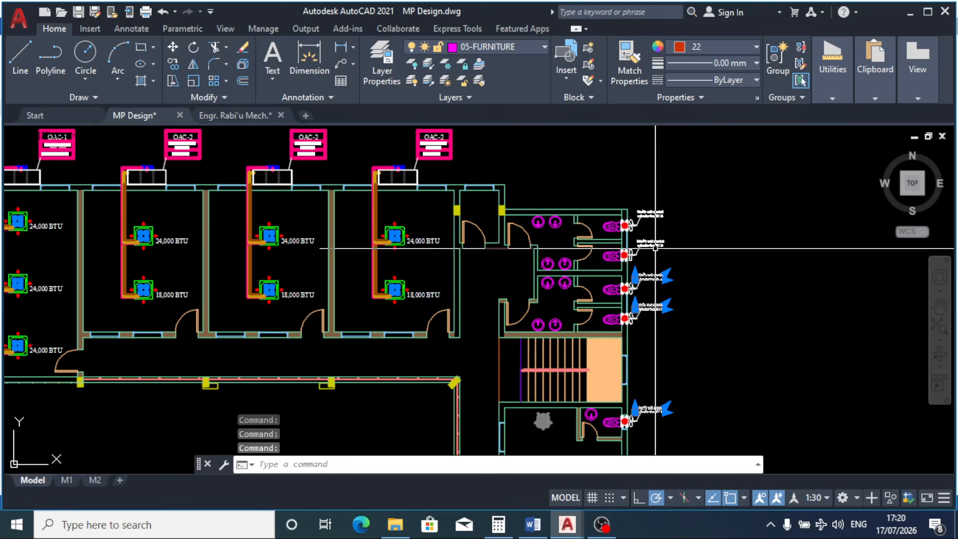
{"action": "left_click", "coordinate": [655, 246]}
{"action": "left_click", "coordinate": [651, 215]}
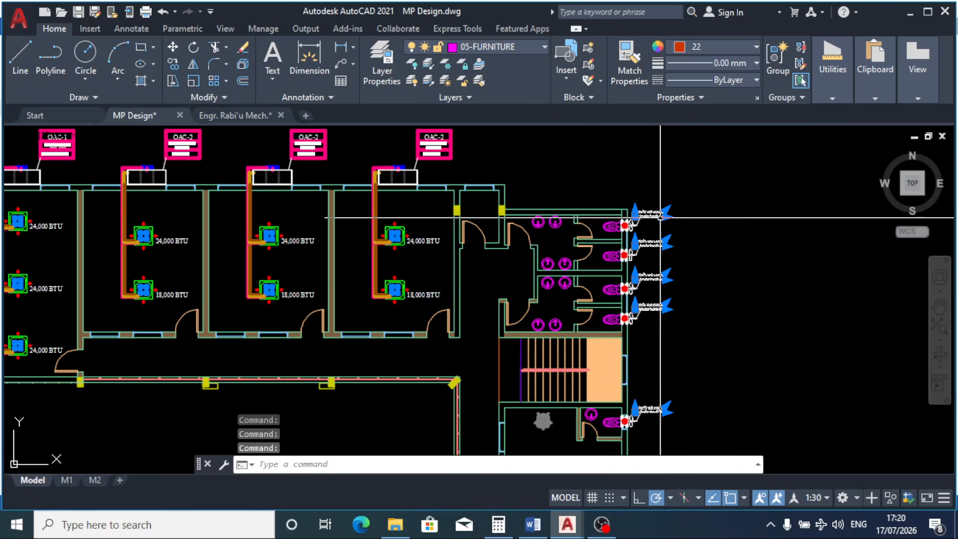
{"action": "scroll", "coordinate": [587, 277], "scroll_direction": "up", "scroll_amount": 8}
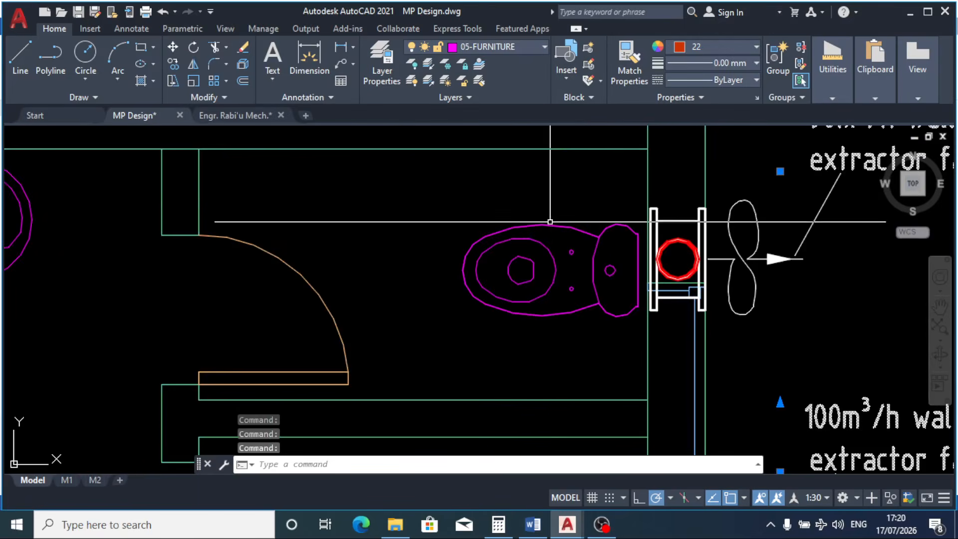
{"action": "left_click", "coordinate": [172, 62]}
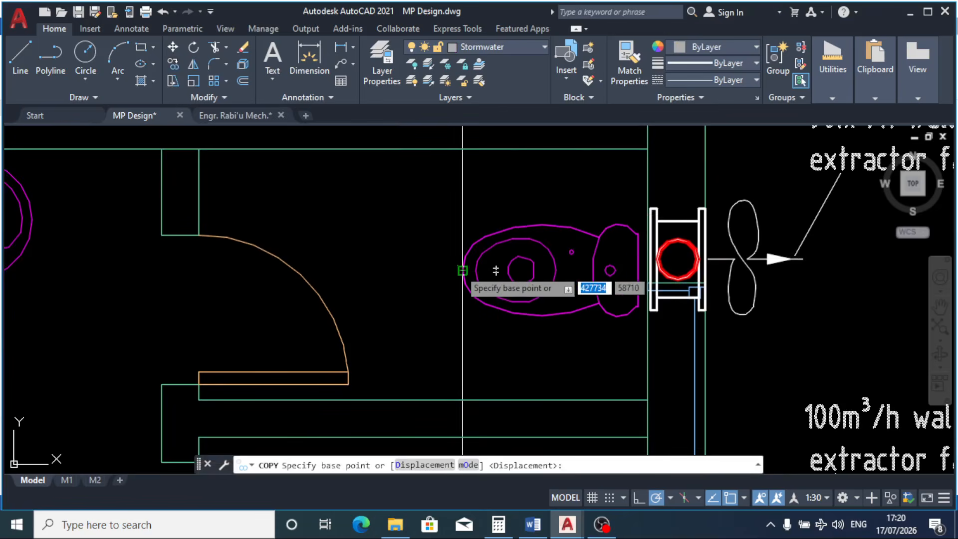
{"action": "left_click", "coordinate": [459, 268]}
{"action": "scroll", "coordinate": [430, 336], "scroll_direction": "down", "scroll_amount": 2}
{"action": "scroll", "coordinate": [599, 345], "scroll_direction": "down", "scroll_amount": 10}
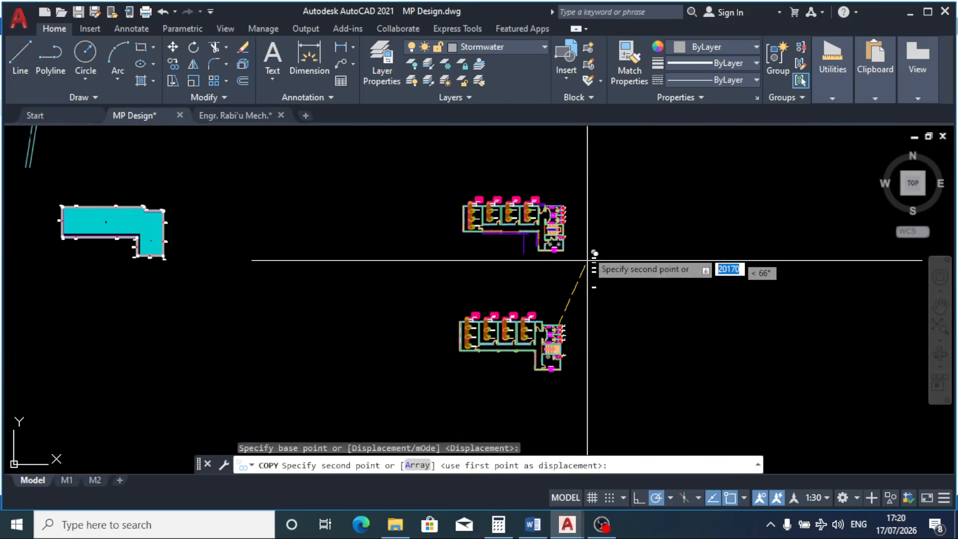
{"action": "scroll", "coordinate": [536, 202], "scroll_direction": "up", "scroll_amount": 12}
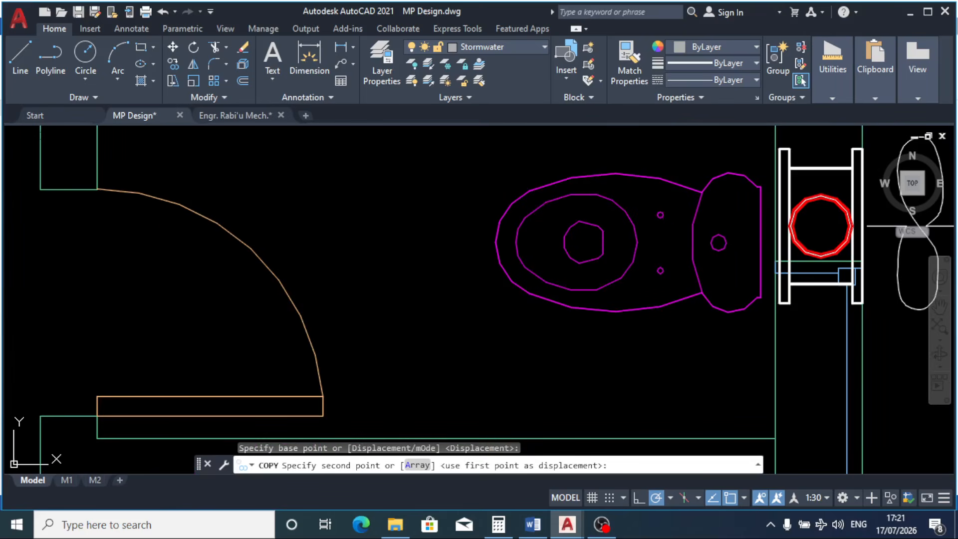
{"action": "left_click", "coordinate": [501, 236]}
{"action": "right_click", "coordinate": [496, 242]}
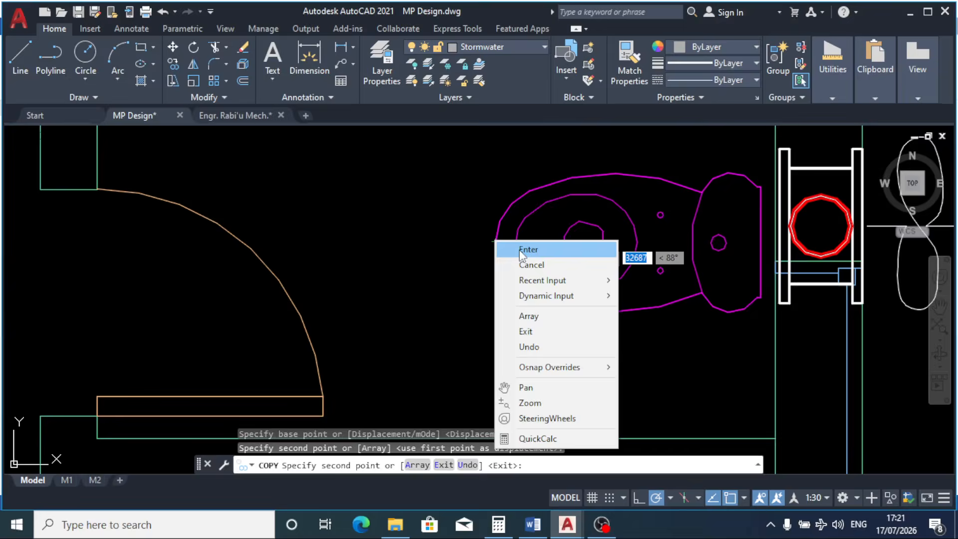
{"action": "left_click", "coordinate": [521, 250]}
Step: Check the copied extractor fan labels and review the air conditioner capacity labels on the floor plans
{"action": "scroll", "coordinate": [584, 241], "scroll_direction": "down", "scroll_amount": 6}
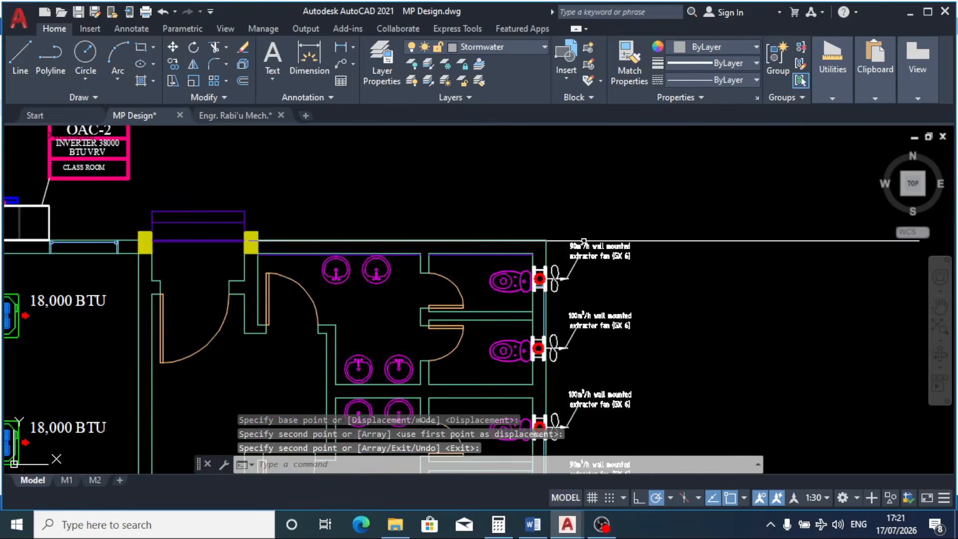
{"action": "scroll", "coordinate": [614, 208], "scroll_direction": "up", "scroll_amount": 2}
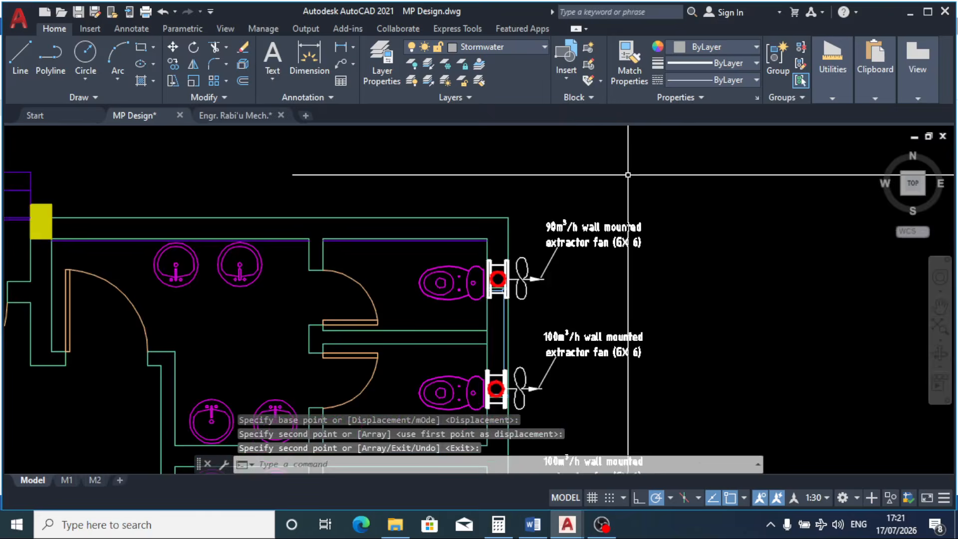
{"action": "scroll", "coordinate": [694, 215], "scroll_direction": "down", "scroll_amount": 5}
{"action": "scroll", "coordinate": [694, 215], "scroll_direction": "down", "scroll_amount": 4}
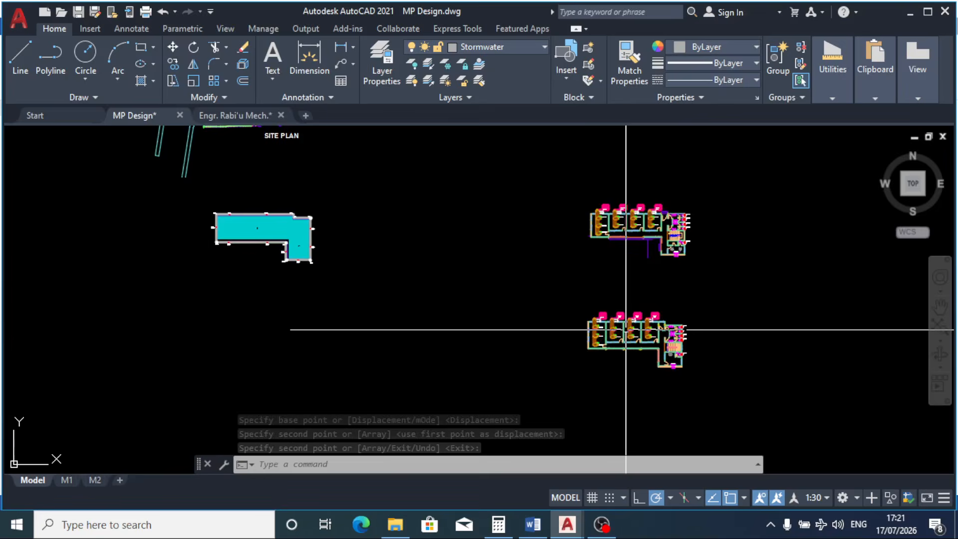
{"action": "scroll", "coordinate": [626, 329], "scroll_direction": "up", "scroll_amount": 4}
{"action": "scroll", "coordinate": [600, 297], "scroll_direction": "up", "scroll_amount": 2}
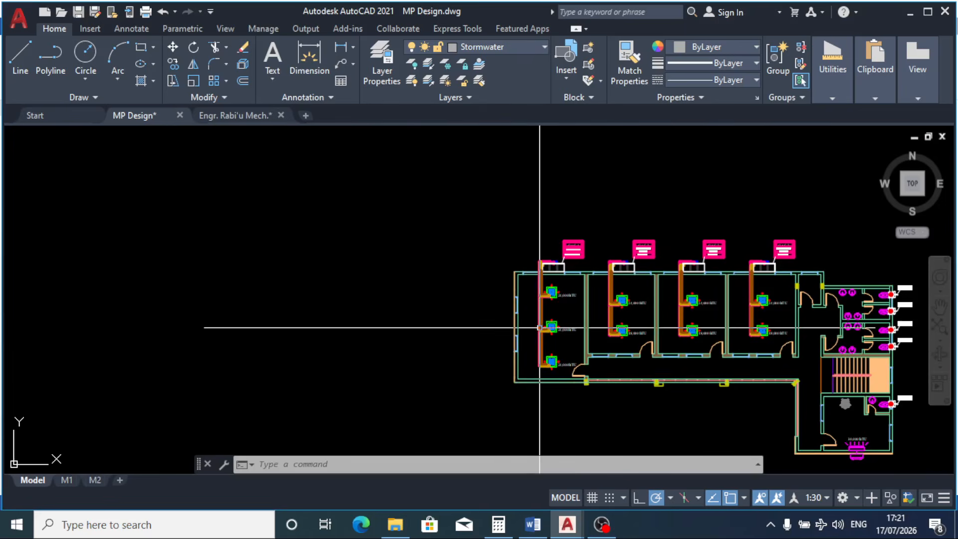
{"action": "scroll", "coordinate": [599, 381], "scroll_direction": "up", "scroll_amount": 5}
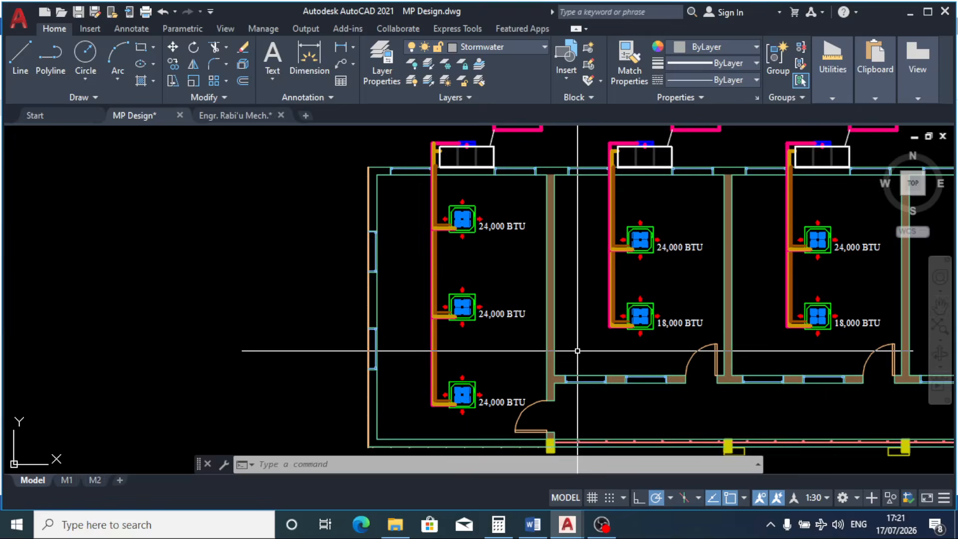
Step: Examine the OAC outdoor unit labels and the indoor unit BTU capacities in the conference room and classrooms on the floor plan
{"action": "scroll", "coordinate": [459, 238], "scroll_direction": "down", "scroll_amount": 2}
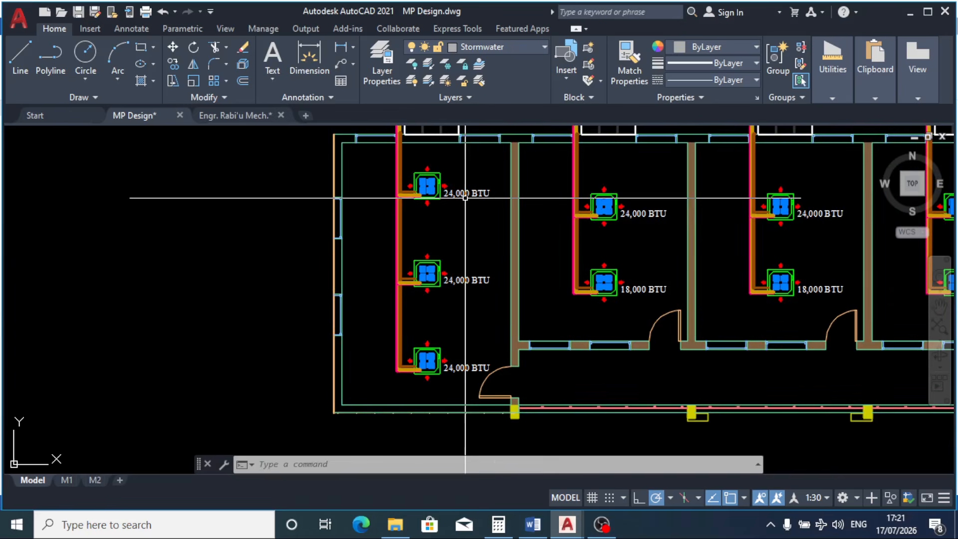
{"action": "scroll", "coordinate": [465, 198], "scroll_direction": "down", "scroll_amount": 4}
{"action": "scroll", "coordinate": [445, 223], "scroll_direction": "up", "scroll_amount": 6}
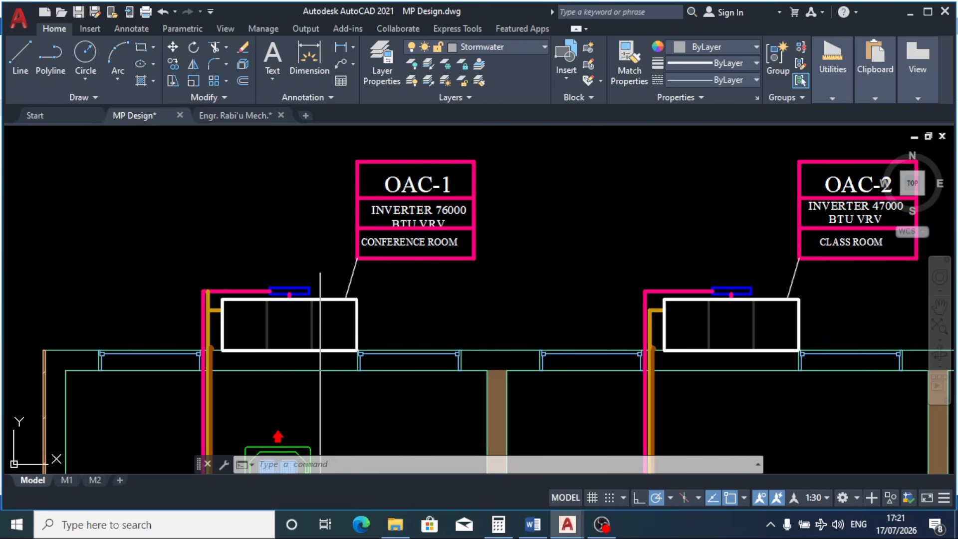
{"action": "scroll", "coordinate": [399, 216], "scroll_direction": "down", "scroll_amount": 6}
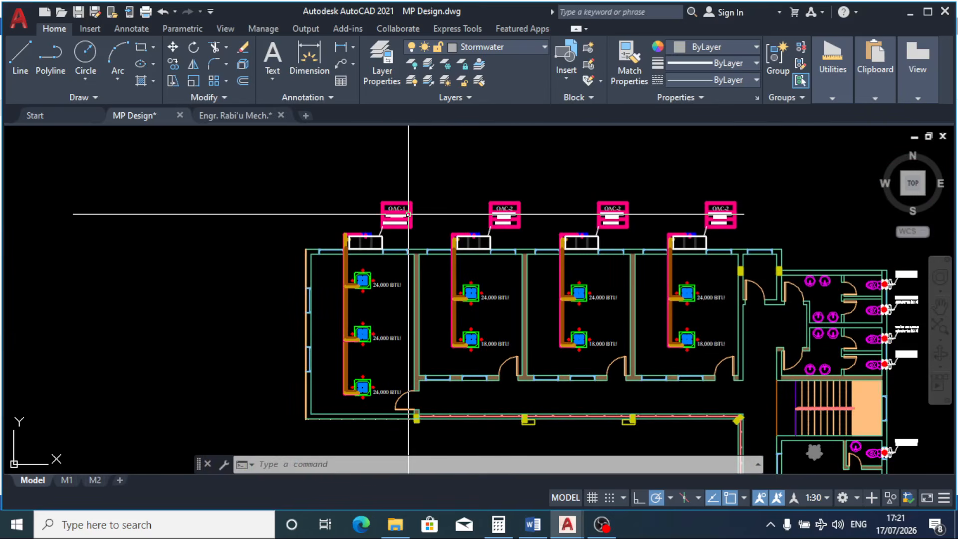
{"action": "scroll", "coordinate": [409, 214], "scroll_direction": "up", "scroll_amount": 2}
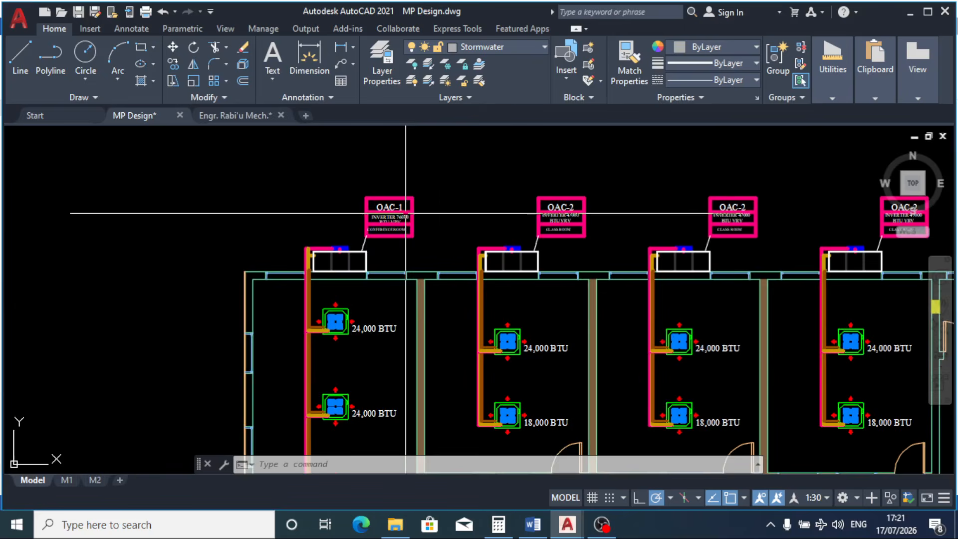
{"action": "scroll", "coordinate": [406, 214], "scroll_direction": "up", "scroll_amount": 2}
{"action": "scroll", "coordinate": [433, 215], "scroll_direction": "down", "scroll_amount": 2}
{"action": "scroll", "coordinate": [442, 228], "scroll_direction": "down", "scroll_amount": 2}
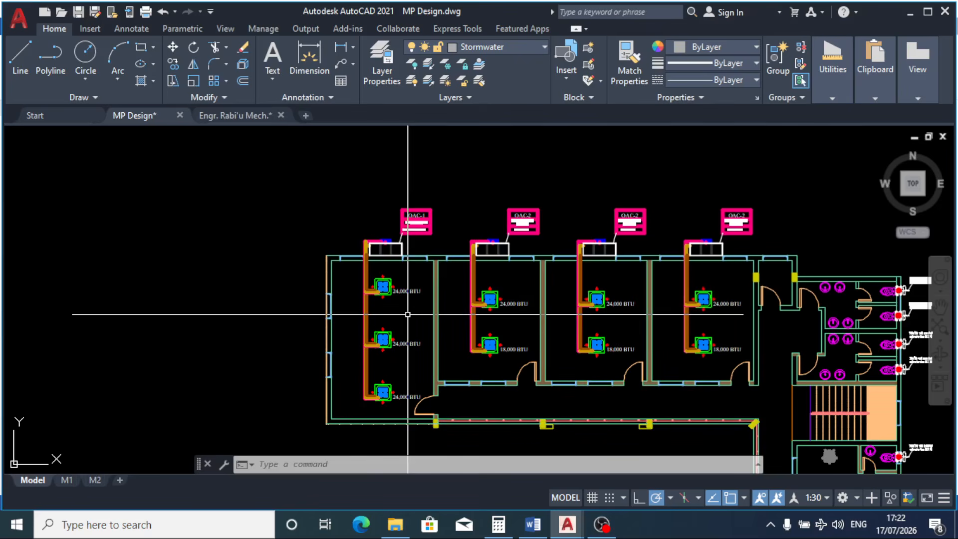
{"action": "scroll", "coordinate": [349, 282], "scroll_direction": "down", "scroll_amount": 2}
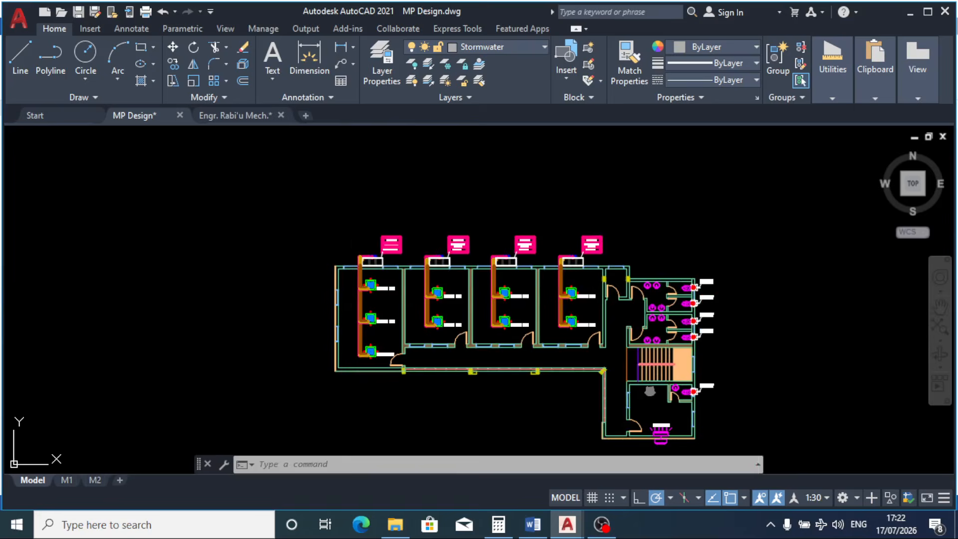
{"action": "scroll", "coordinate": [379, 329], "scroll_direction": "up", "scroll_amount": 4}
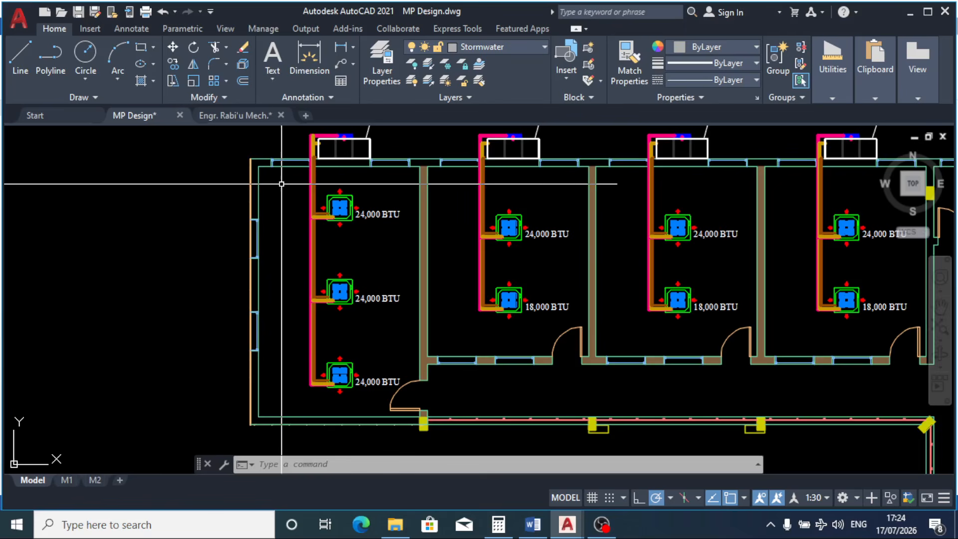
{"action": "scroll", "coordinate": [279, 217], "scroll_direction": "down", "scroll_amount": 4}
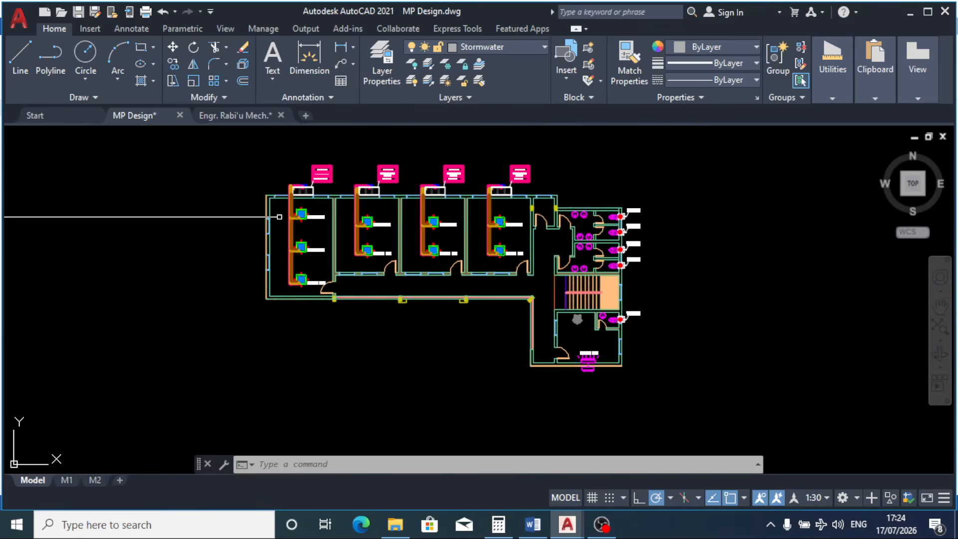
{"action": "scroll", "coordinate": [306, 223], "scroll_direction": "up", "scroll_amount": 3}
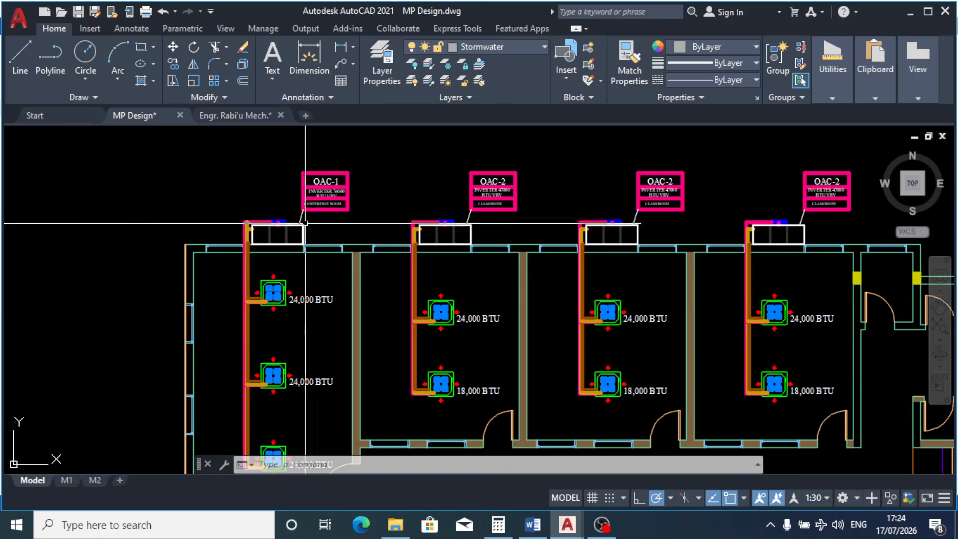
{"action": "scroll", "coordinate": [292, 223], "scroll_direction": "down", "scroll_amount": 4}
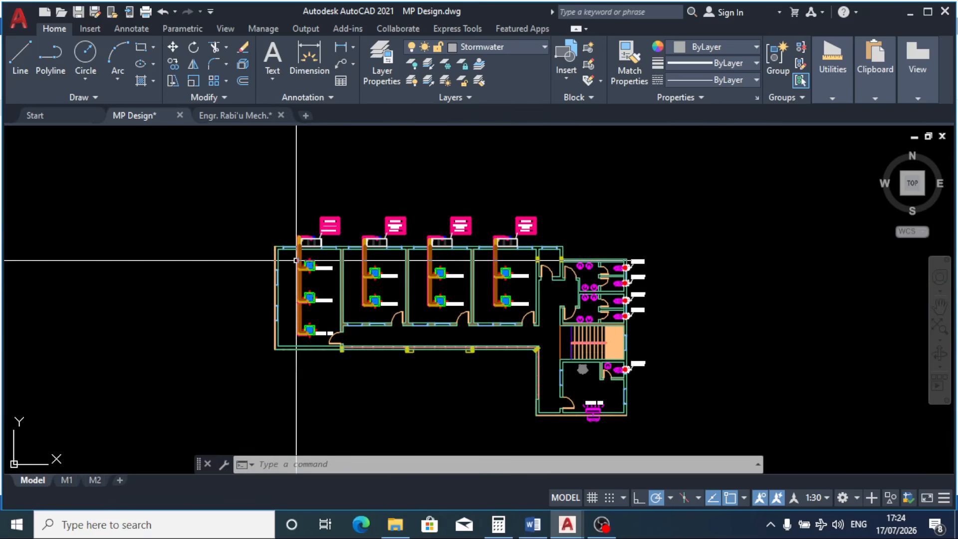
{"action": "scroll", "coordinate": [302, 272], "scroll_direction": "up", "scroll_amount": 5}
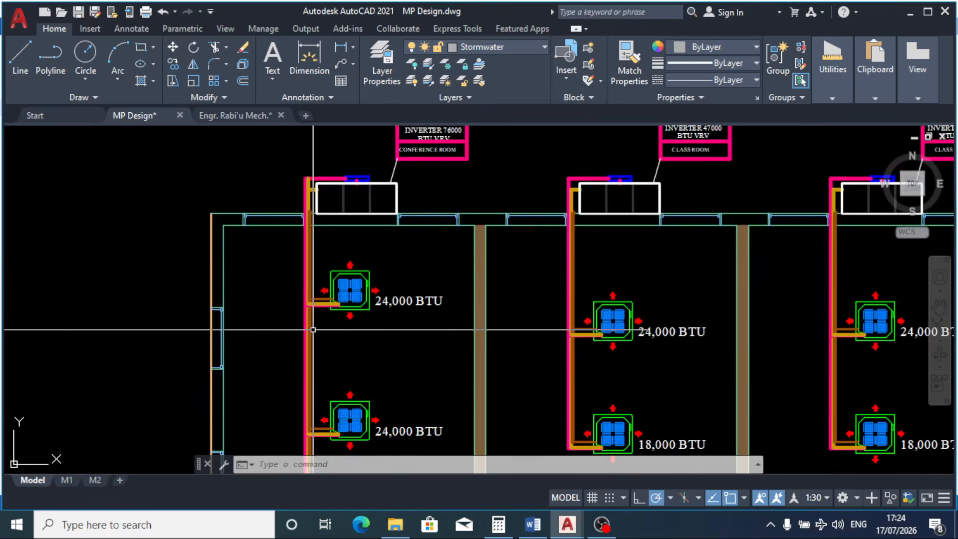
{"action": "scroll", "coordinate": [313, 329], "scroll_direction": "down", "scroll_amount": 5}
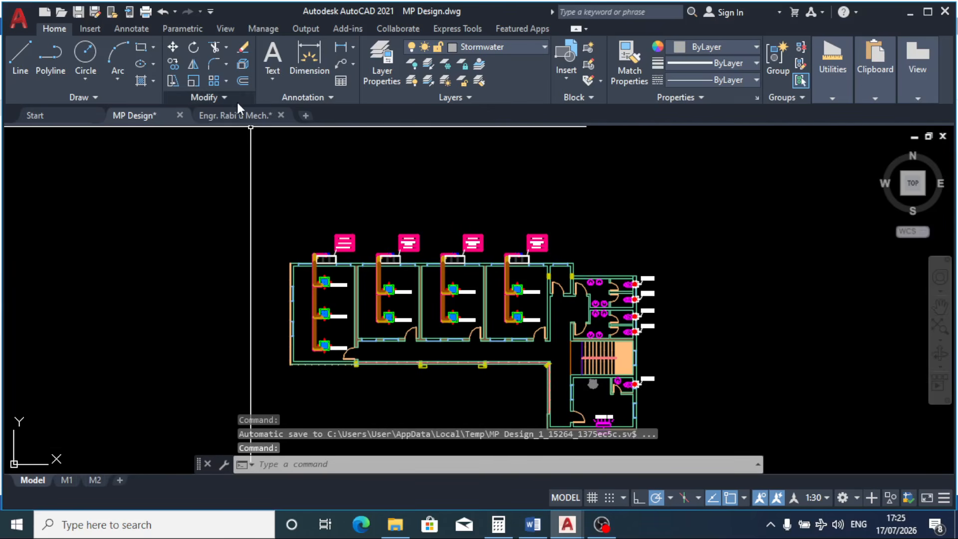
Step: Copy the A/C installation details on sheet M-19 of the other open mechanical drawing, without the title block, to the clipboard
{"action": "left_click", "coordinate": [231, 115]}
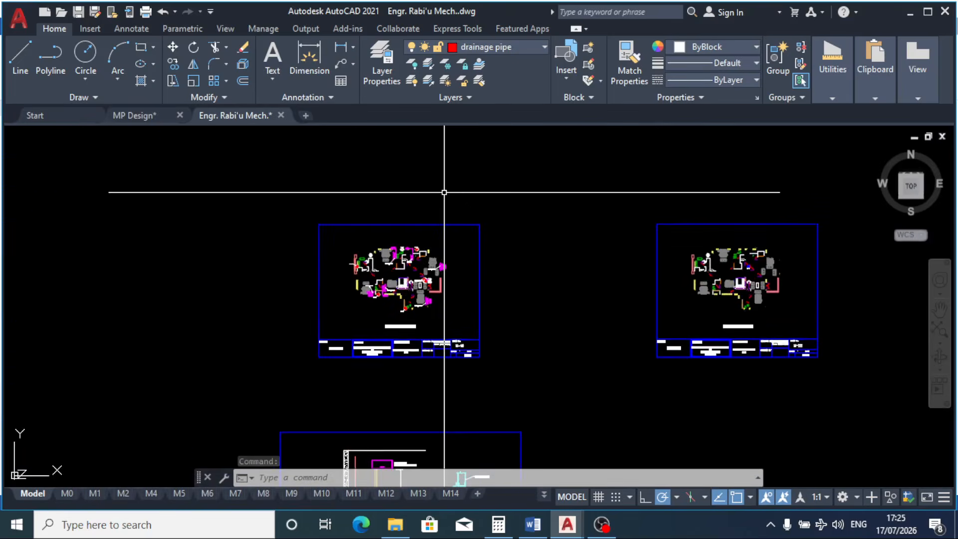
{"action": "scroll", "coordinate": [445, 193], "scroll_direction": "down", "scroll_amount": 5}
{"action": "scroll", "coordinate": [448, 267], "scroll_direction": "up", "scroll_amount": 5}
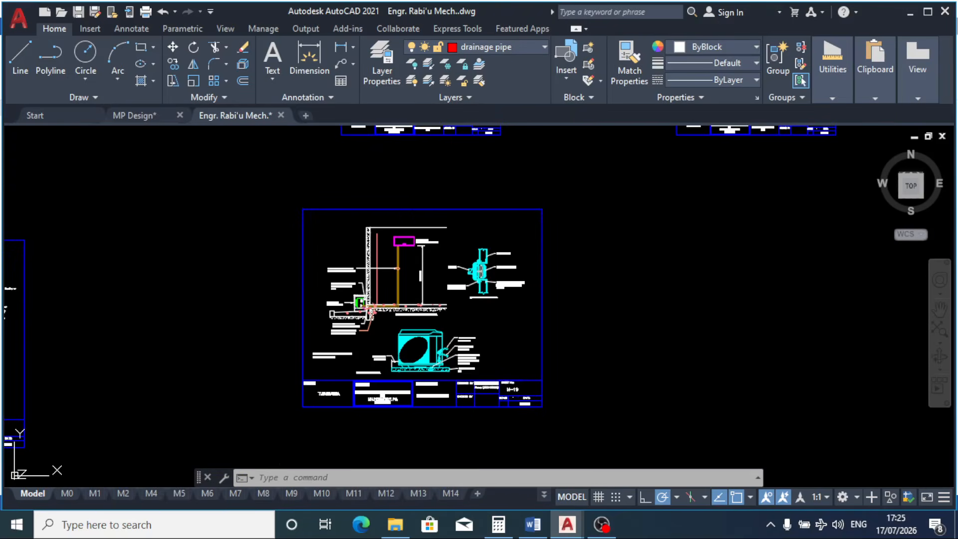
{"action": "left_click", "coordinate": [268, 210]}
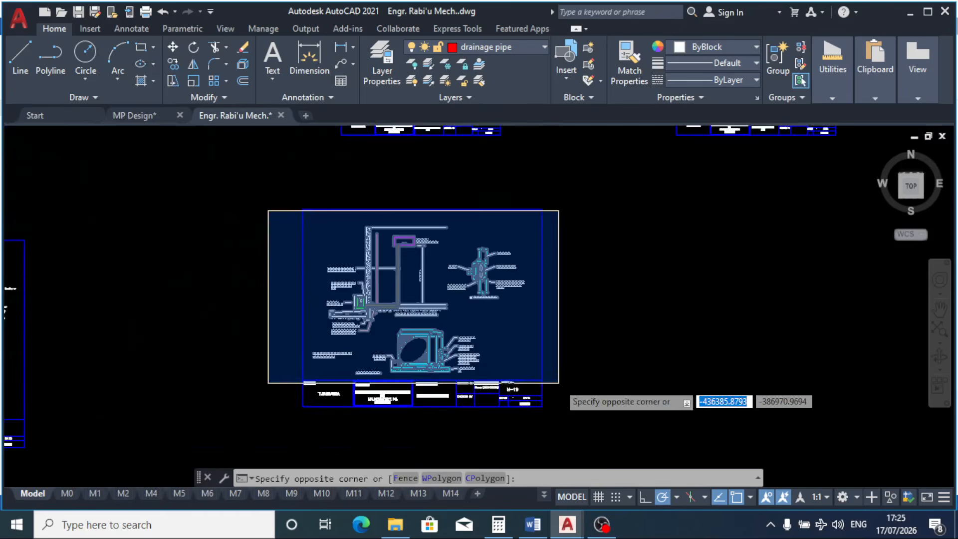
{"action": "scroll", "coordinate": [559, 383], "scroll_direction": "up", "scroll_amount": 4}
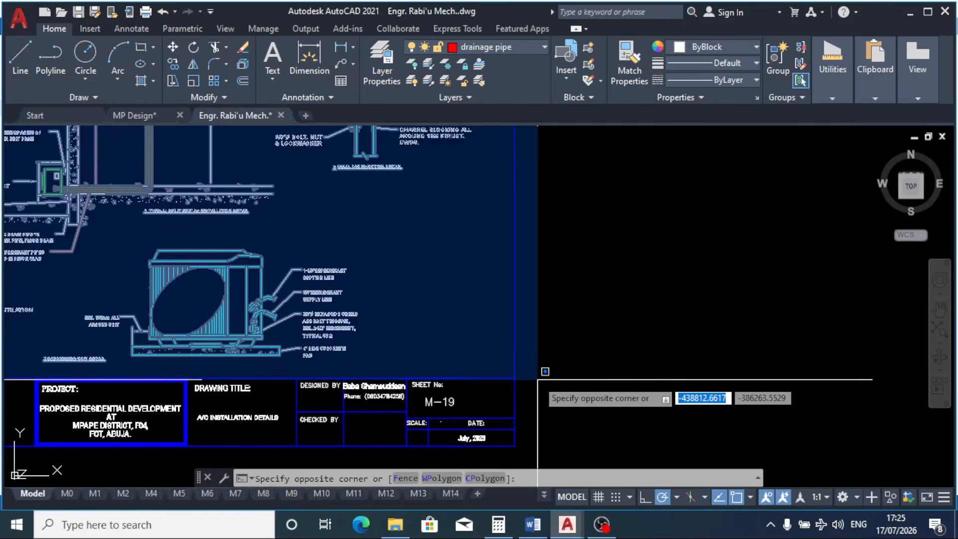
{"action": "left_click", "coordinate": [538, 380]}
{"action": "scroll", "coordinate": [538, 379], "scroll_direction": "down", "scroll_amount": 4}
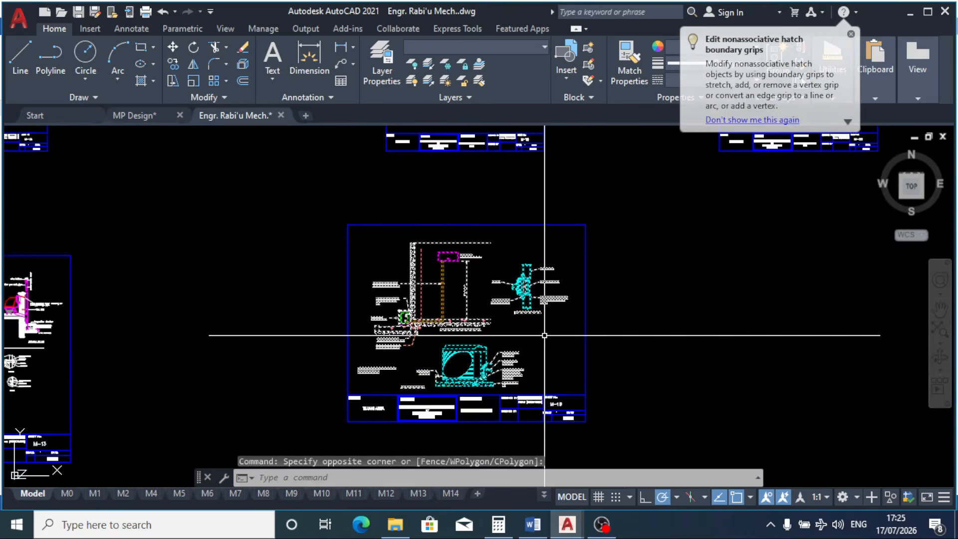
{"action": "right_click", "coordinate": [543, 341]}
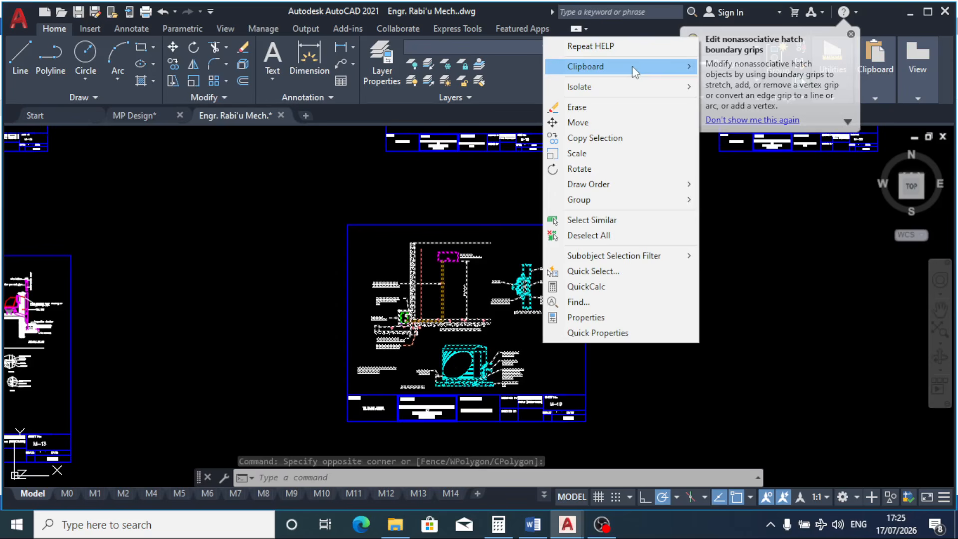
{"action": "mouse_move", "coordinate": [633, 68]}
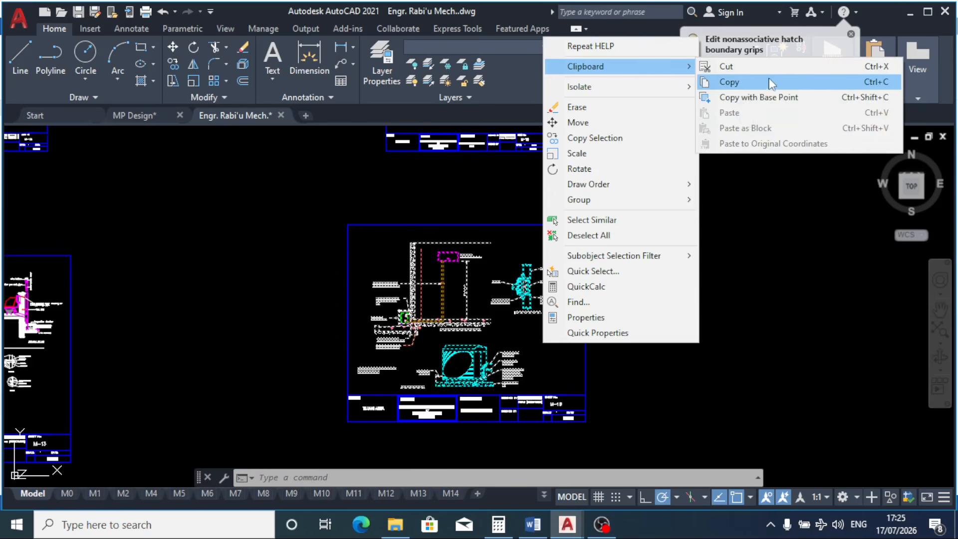
{"action": "left_click", "coordinate": [748, 83]}
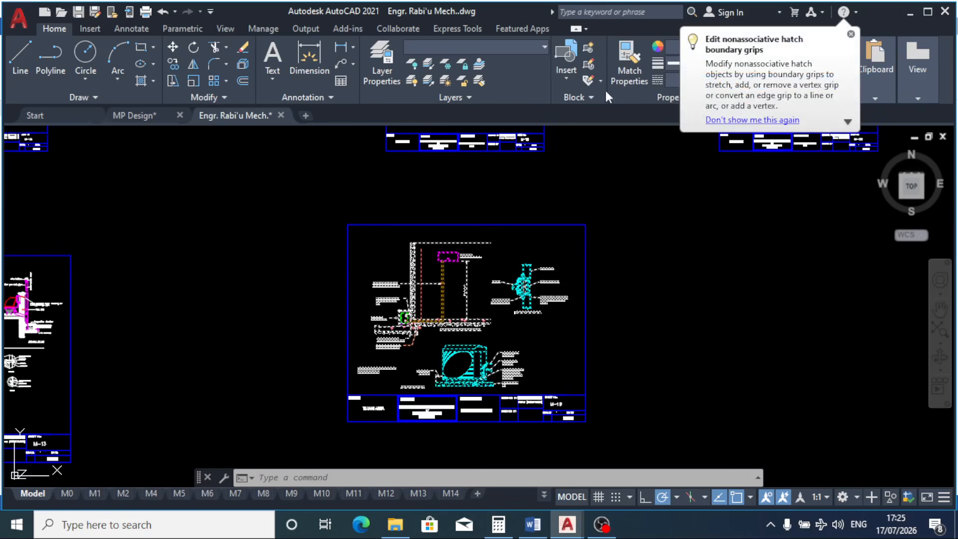
Step: Paste the copied A/C installation details into the MP Design drawing, in the empty space below the two air conditioning floor plans
{"action": "left_click", "coordinate": [125, 116]}
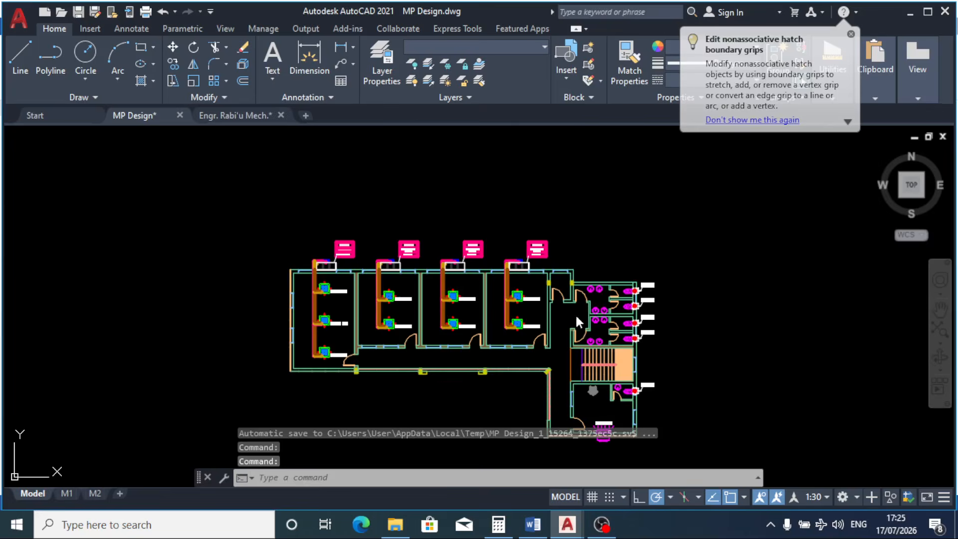
{"action": "scroll", "coordinate": [449, 252], "scroll_direction": "down", "scroll_amount": 6}
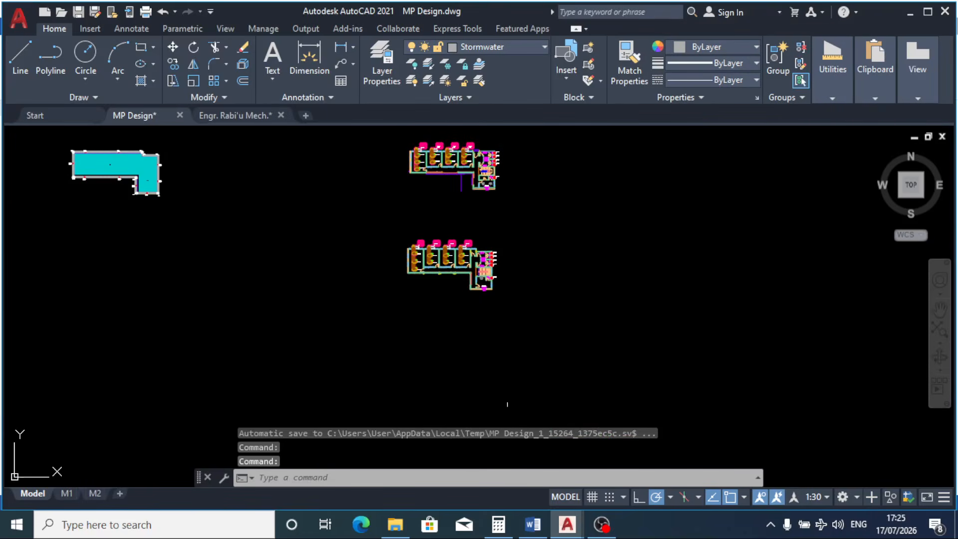
{"action": "right_click", "coordinate": [484, 365]}
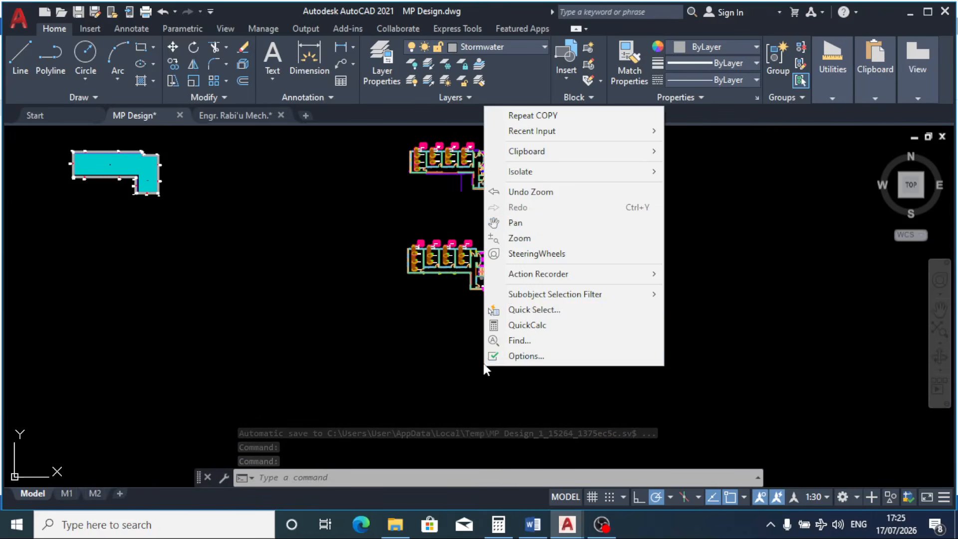
{"action": "mouse_move", "coordinate": [551, 171]}
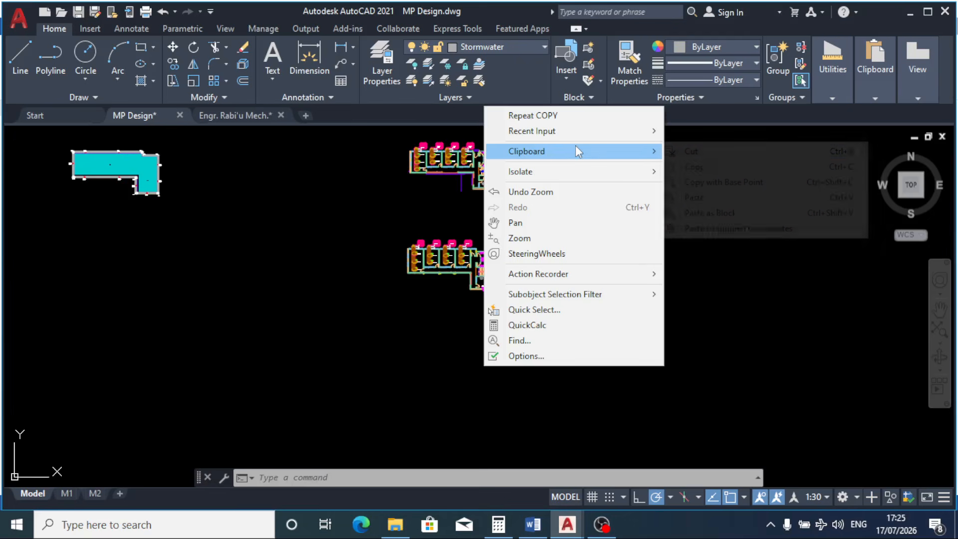
{"action": "mouse_move", "coordinate": [625, 148]}
{"action": "left_click", "coordinate": [715, 200]}
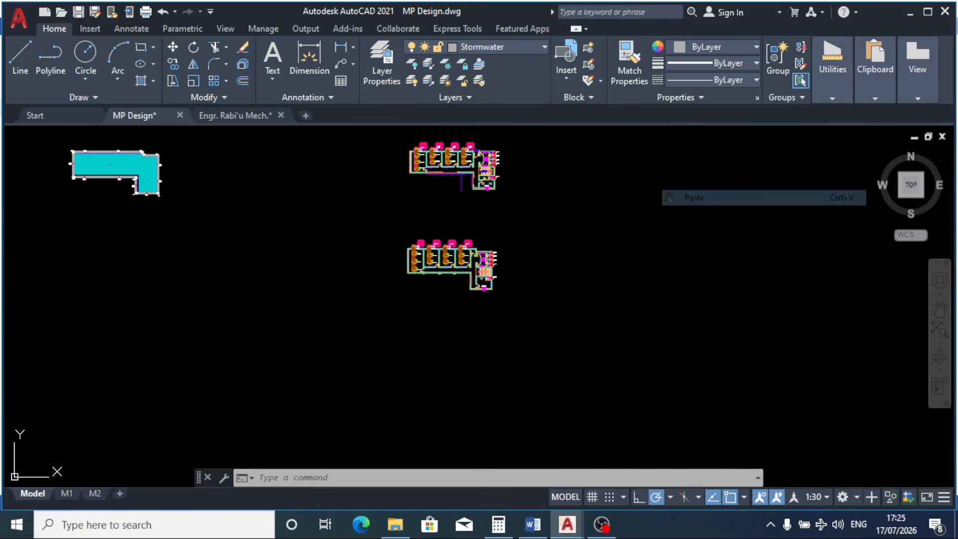
{"action": "scroll", "coordinate": [567, 339], "scroll_direction": "down", "scroll_amount": 4}
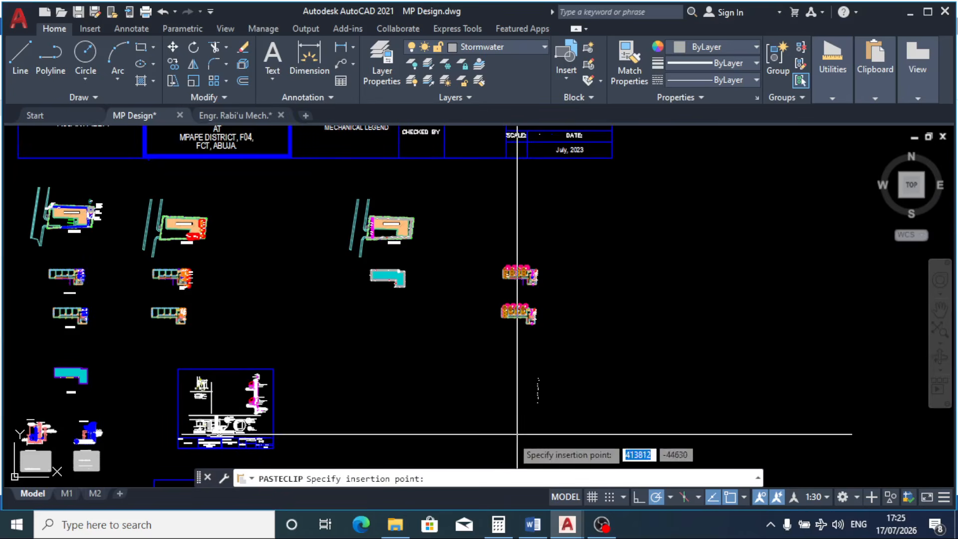
{"action": "scroll", "coordinate": [516, 414], "scroll_direction": "down", "scroll_amount": 4}
{"action": "scroll", "coordinate": [517, 423], "scroll_direction": "up", "scroll_amount": 4}
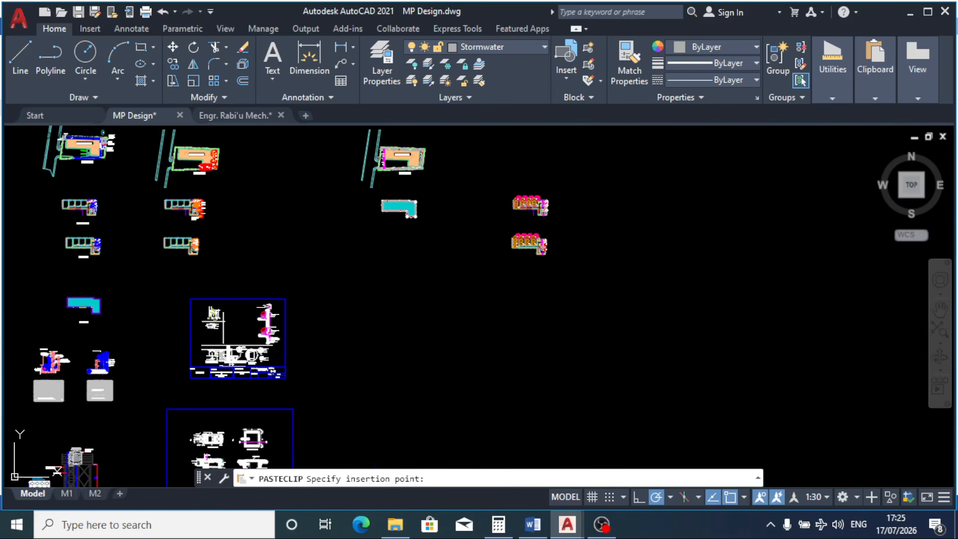
{"action": "left_click", "coordinate": [524, 437]}
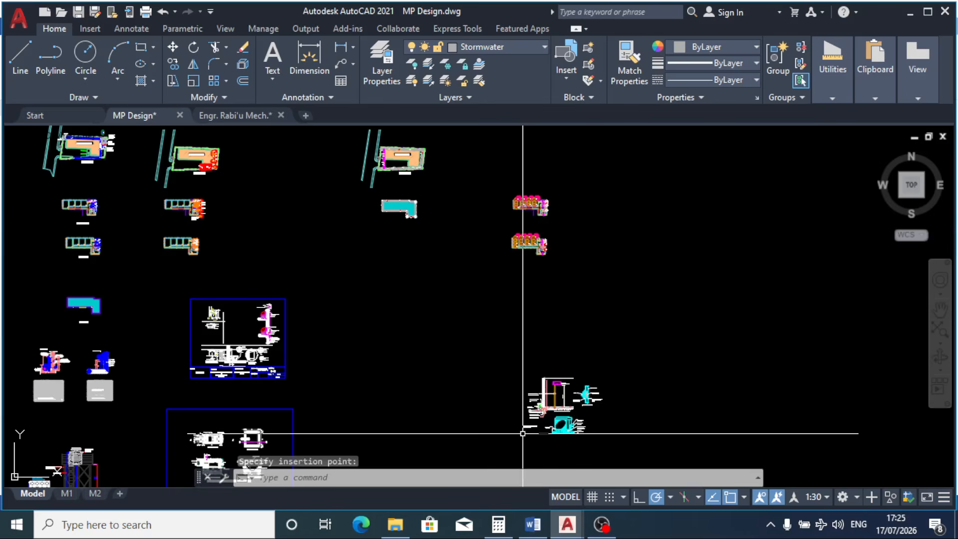
Step: Move the pasted A/C installation details up to sit just below the lower air conditioning floor plan
{"action": "left_click", "coordinate": [479, 314]}
{"action": "left_click", "coordinate": [642, 464]}
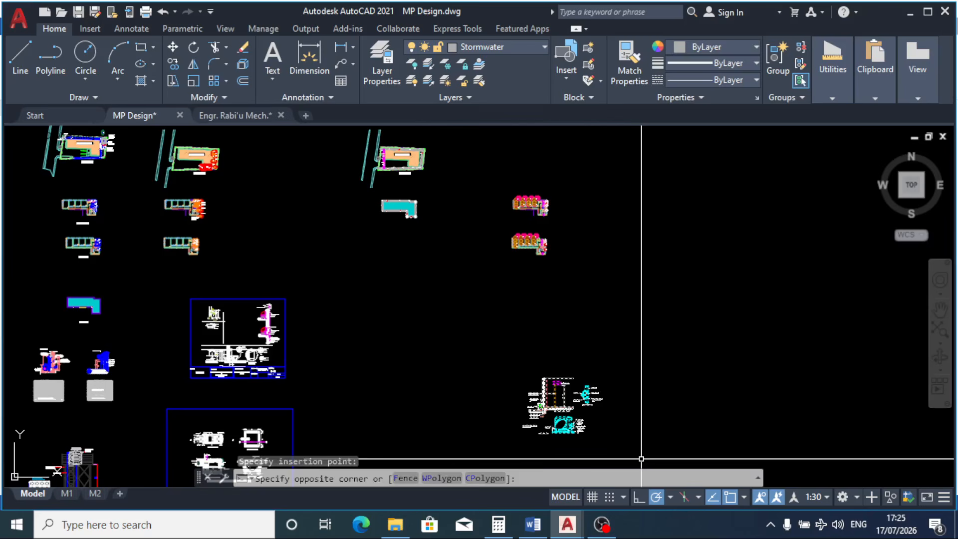
{"action": "left_click", "coordinate": [172, 47]}
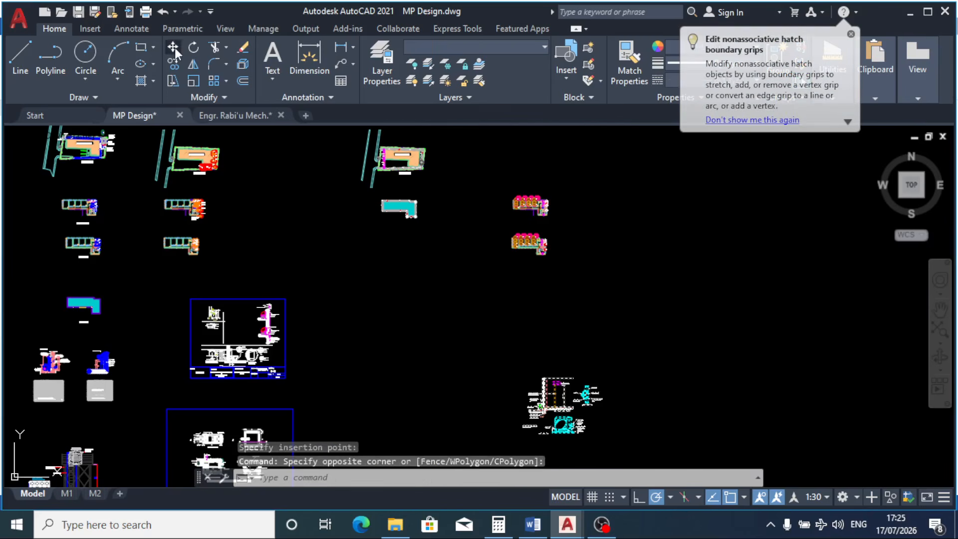
{"action": "left_click", "coordinate": [582, 369]}
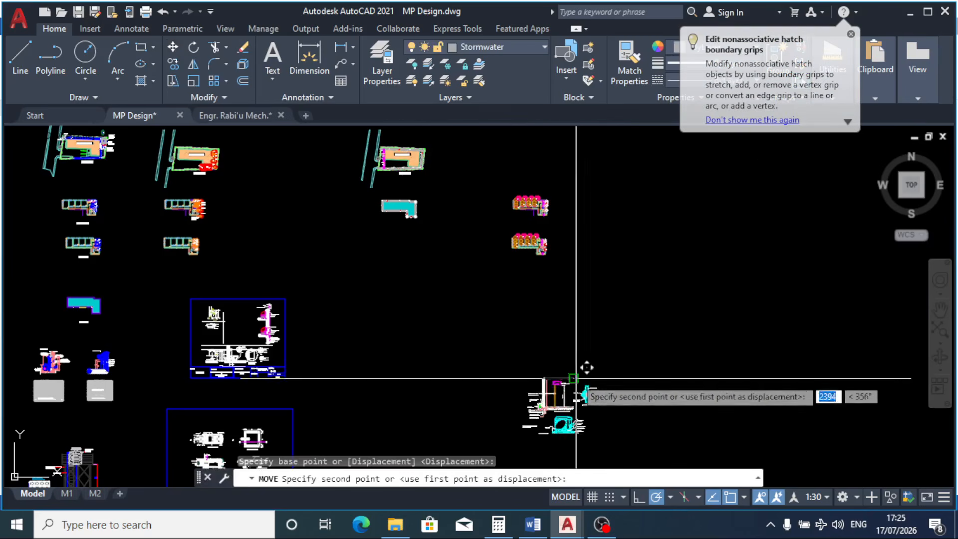
{"action": "left_click", "coordinate": [548, 295]}
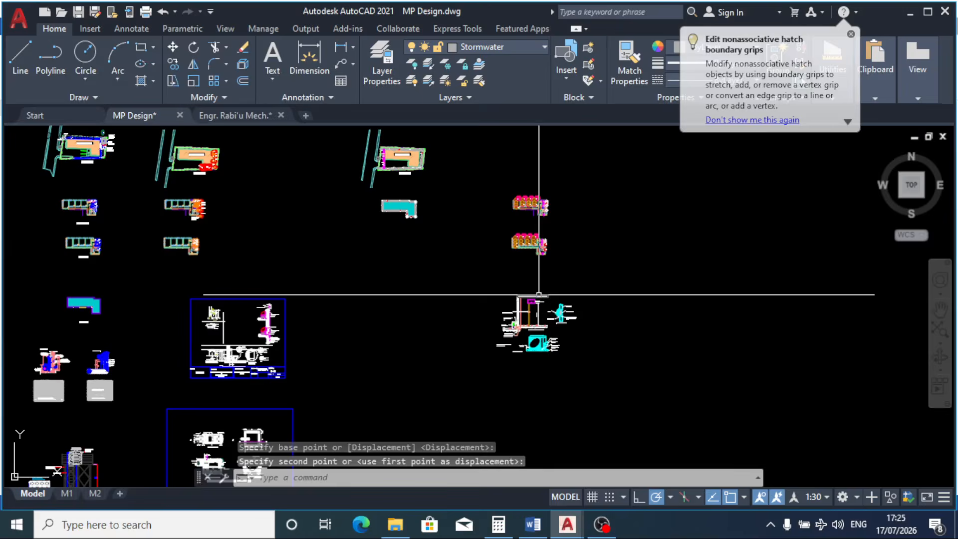
{"action": "scroll", "coordinate": [548, 296], "scroll_direction": "up", "scroll_amount": 1}
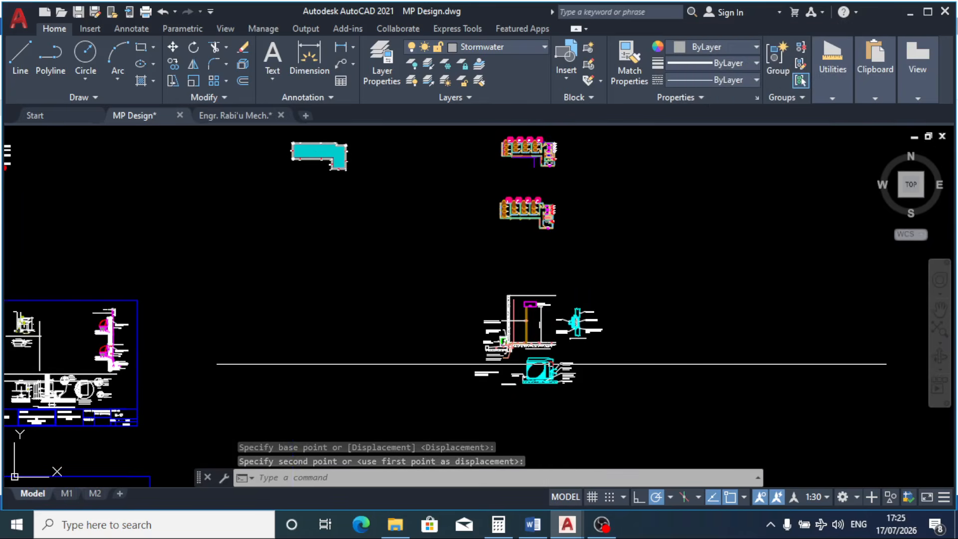
{"action": "scroll", "coordinate": [524, 386], "scroll_direction": "up", "scroll_amount": 2}
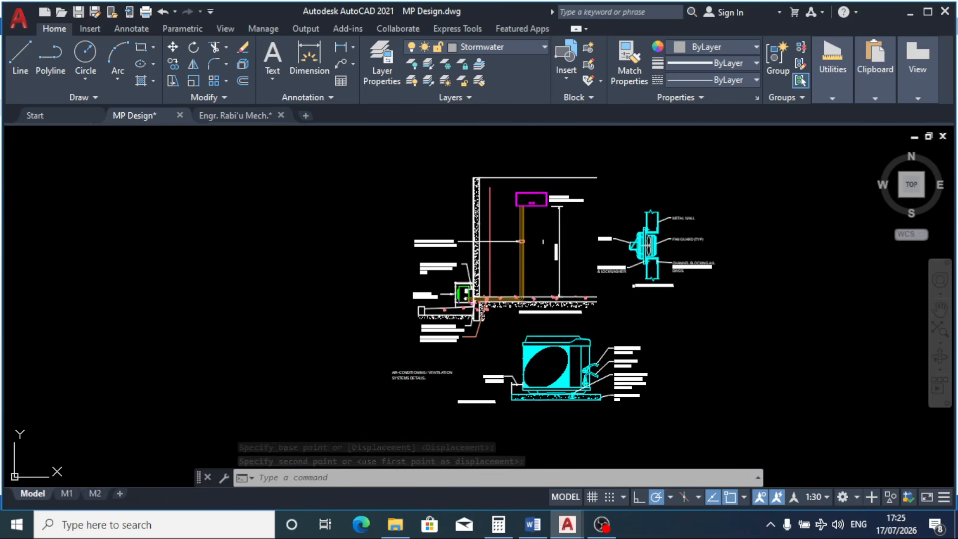
{"action": "scroll", "coordinate": [544, 187], "scroll_direction": "up", "scroll_amount": 1}
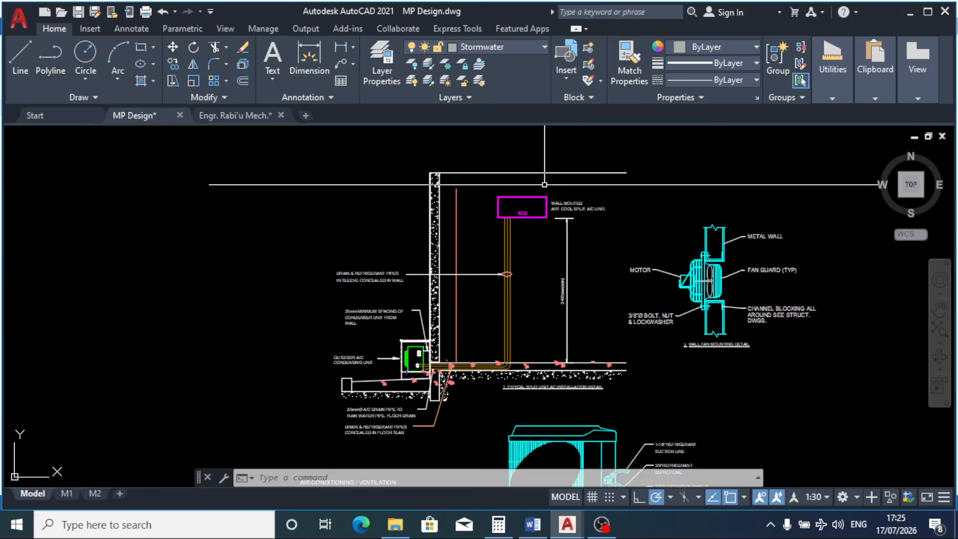
Step: Examine the outdoor condensing unit, its wall spacing, and the drain and refrigerant pipe notes in the typical split unit A/C installation detail
{"action": "scroll", "coordinate": [536, 189], "scroll_direction": "up", "scroll_amount": 2}
{"action": "scroll", "coordinate": [540, 215], "scroll_direction": "down", "scroll_amount": 4}
{"action": "scroll", "coordinate": [460, 299], "scroll_direction": "up", "scroll_amount": 3}
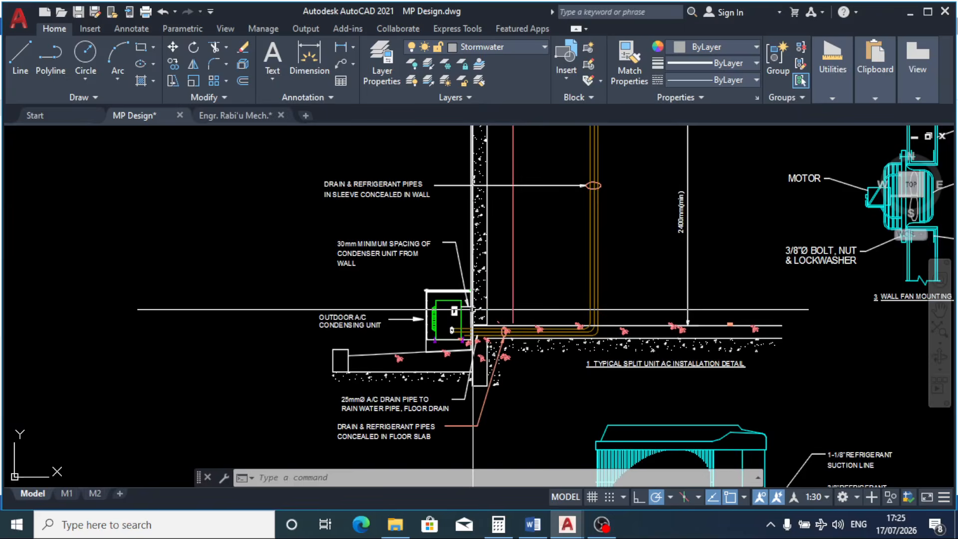
{"action": "scroll", "coordinate": [441, 283], "scroll_direction": "up", "scroll_amount": 1}
{"action": "scroll", "coordinate": [442, 283], "scroll_direction": "up", "scroll_amount": 2}
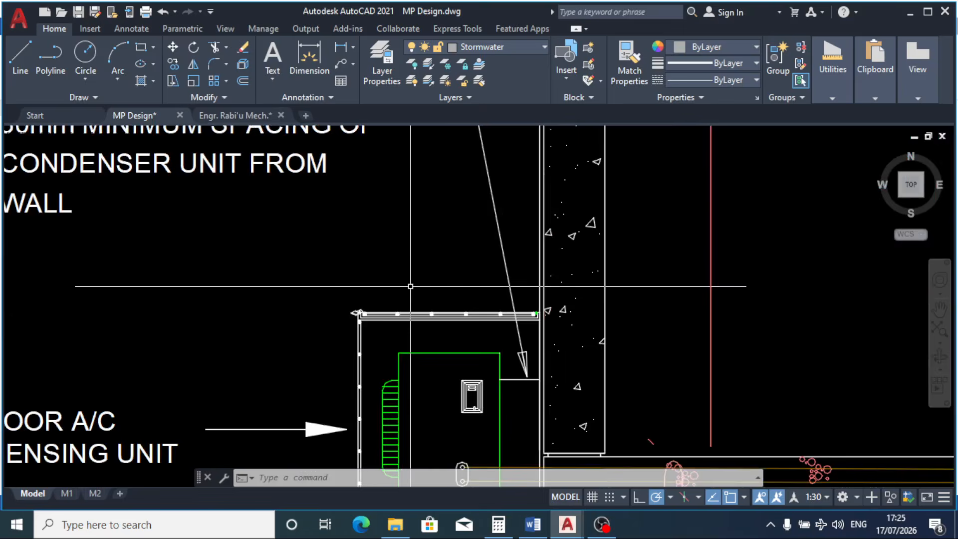
{"action": "scroll", "coordinate": [475, 289], "scroll_direction": "down", "scroll_amount": 2}
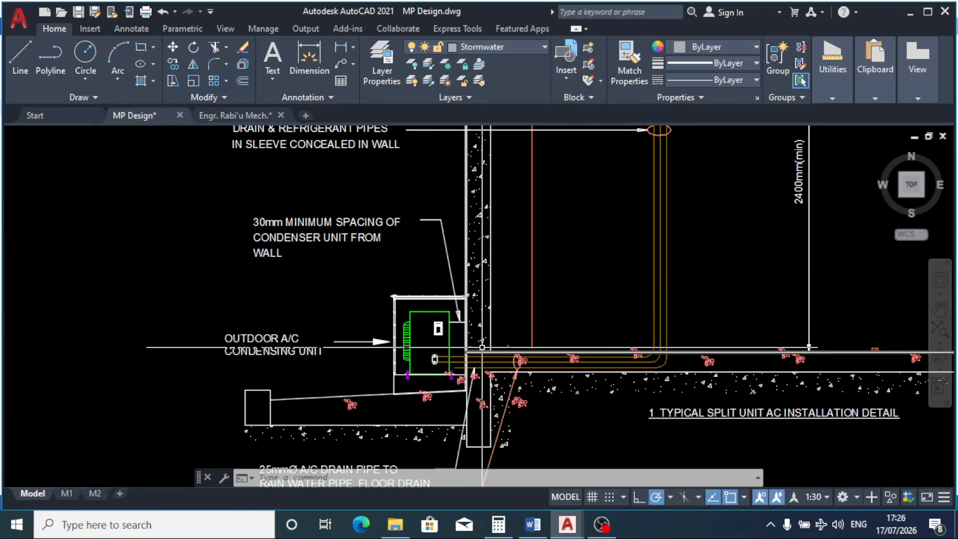
{"action": "scroll", "coordinate": [473, 372], "scroll_direction": "up", "scroll_amount": 5}
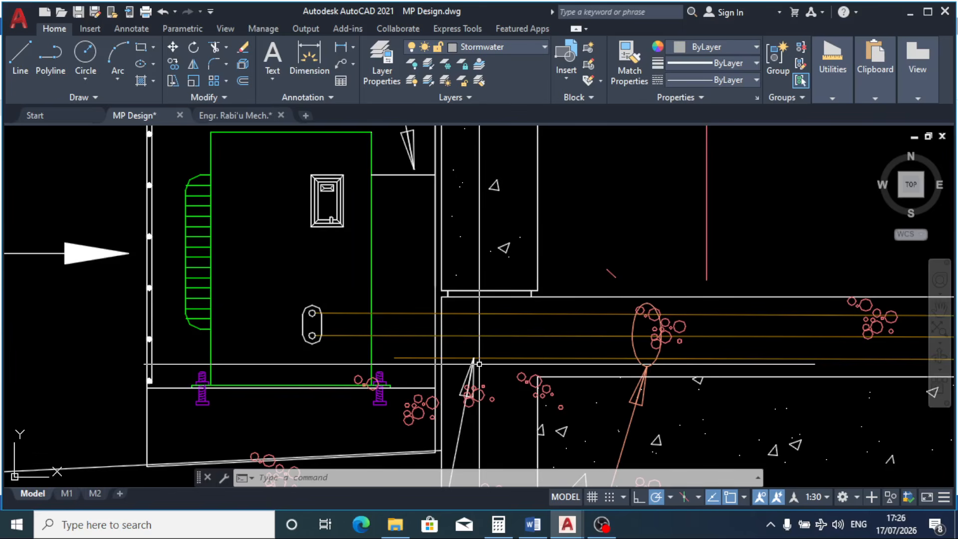
{"action": "scroll", "coordinate": [526, 321], "scroll_direction": "down", "scroll_amount": 2}
{"action": "scroll", "coordinate": [526, 322], "scroll_direction": "down", "scroll_amount": 3}
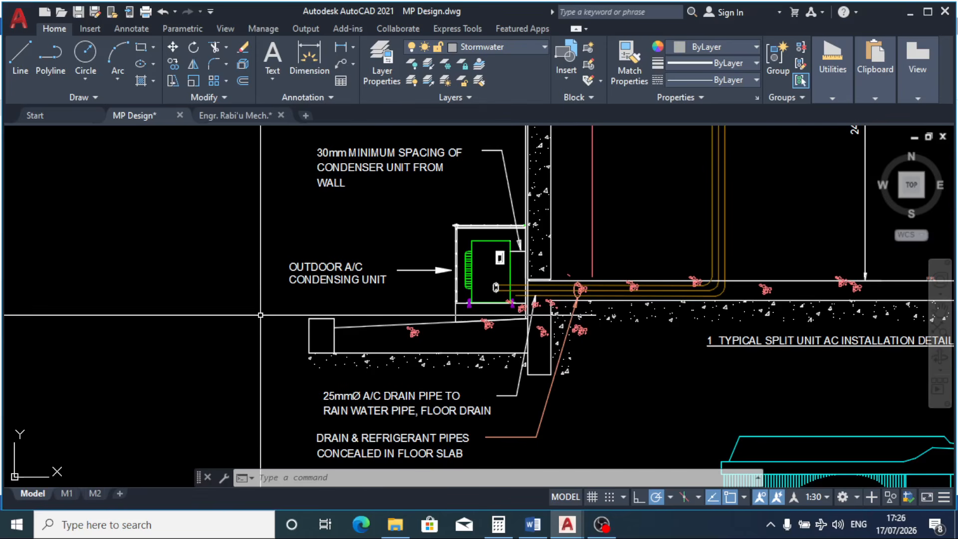
{"action": "scroll", "coordinate": [513, 189], "scroll_direction": "up", "scroll_amount": 2}
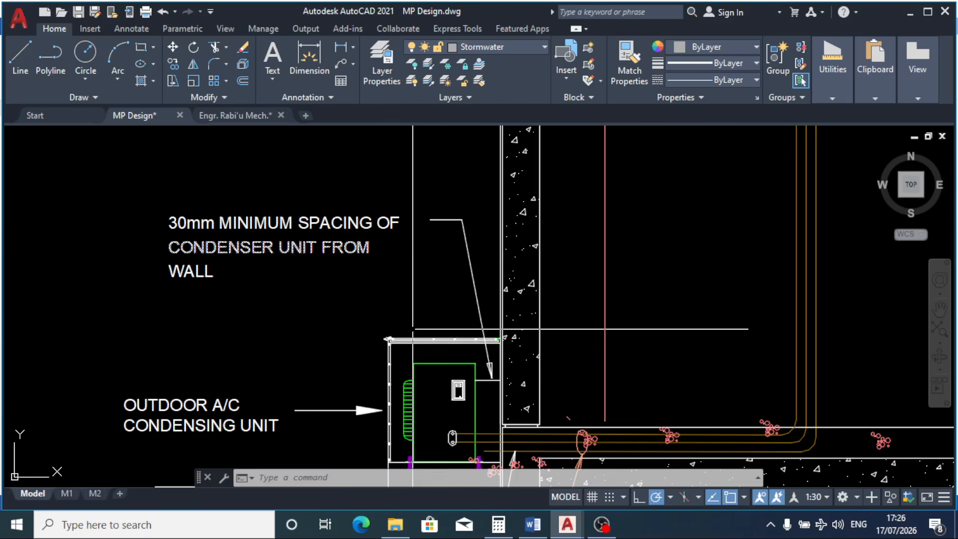
Step: Examine the wall-mounted indoor unit and its minimum mounting height dimension in the typical split unit A/C installation detail
{"action": "scroll", "coordinate": [297, 337], "scroll_direction": "down", "scroll_amount": 2}
{"action": "scroll", "coordinate": [136, 299], "scroll_direction": "down", "scroll_amount": 4}
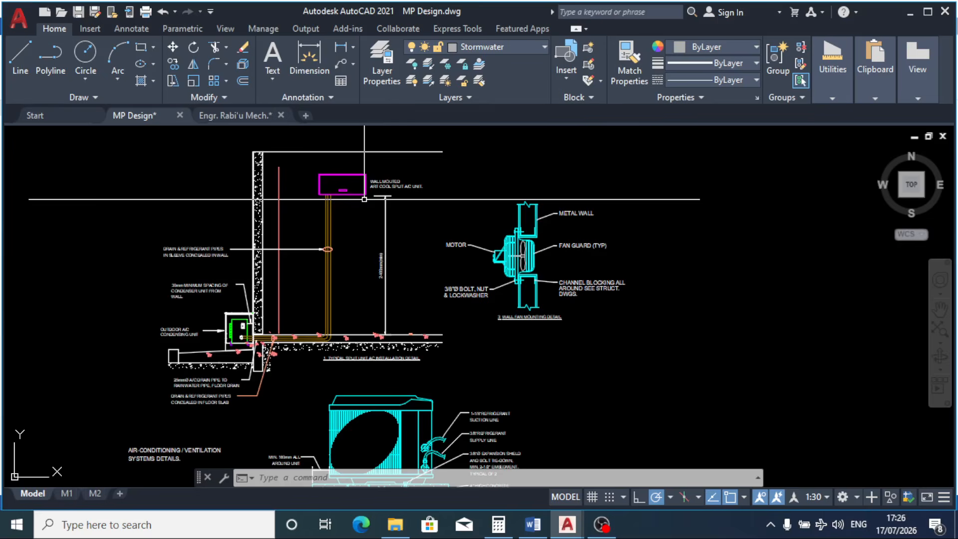
{"action": "scroll", "coordinate": [375, 239], "scroll_direction": "up", "scroll_amount": 6}
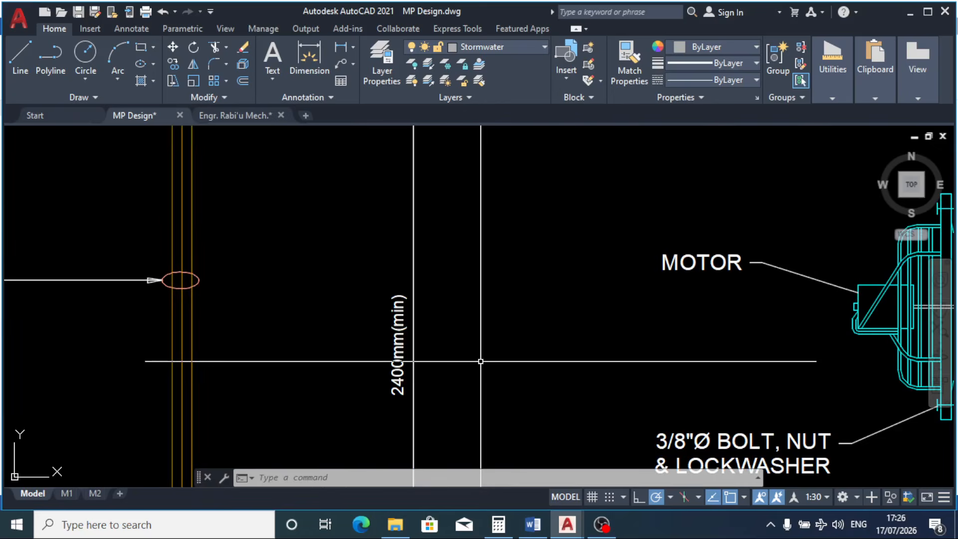
{"action": "scroll", "coordinate": [479, 360], "scroll_direction": "down", "scroll_amount": 4}
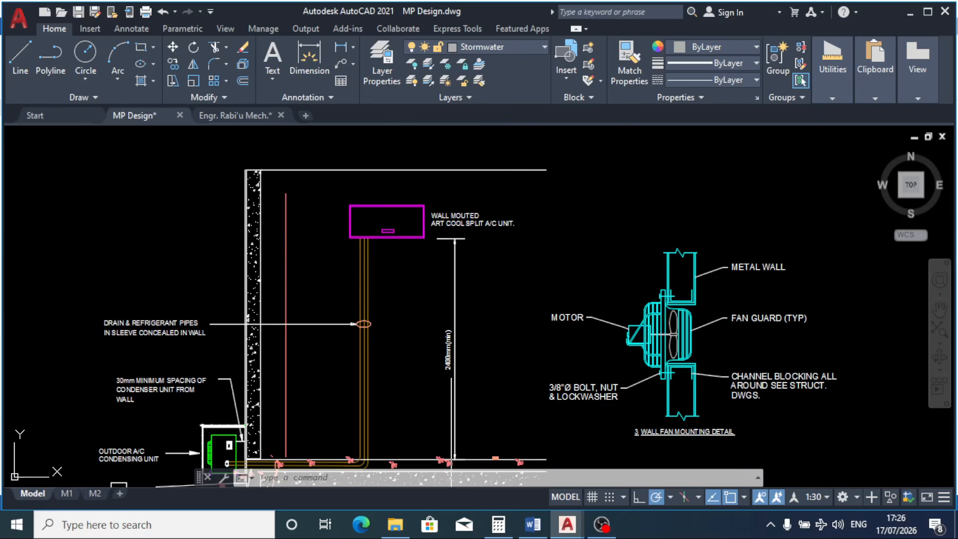
{"action": "middle_click_drag", "start_coordinate": [452, 464], "coordinate": [500, 394]}
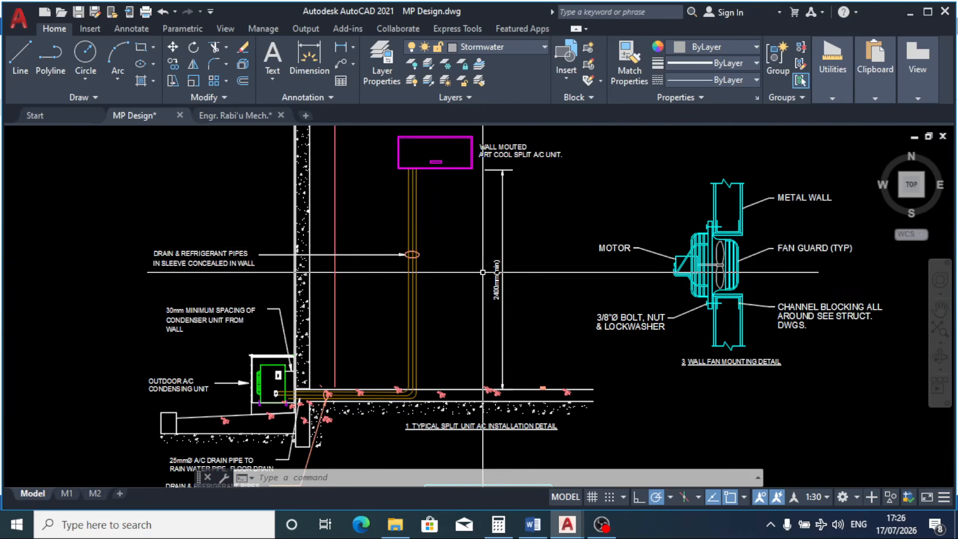
{"action": "scroll", "coordinate": [519, 320], "scroll_direction": "up", "scroll_amount": 9}
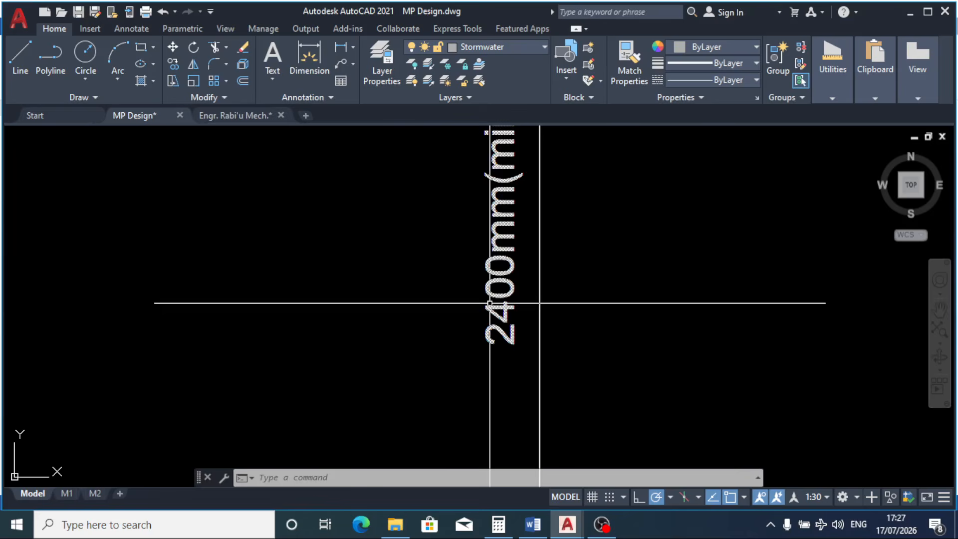
{"action": "scroll", "coordinate": [499, 321], "scroll_direction": "down", "scroll_amount": 2}
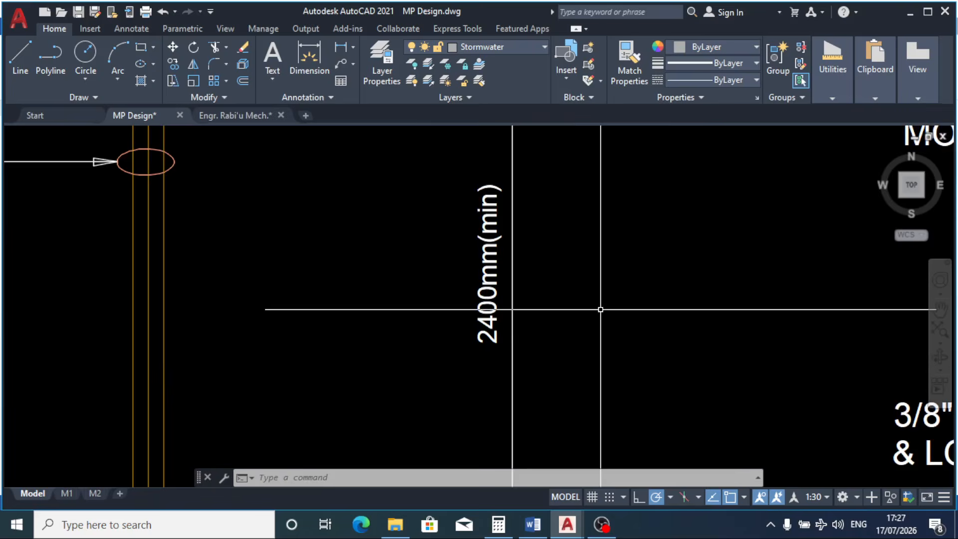
{"action": "scroll", "coordinate": [511, 281], "scroll_direction": "down", "scroll_amount": 4}
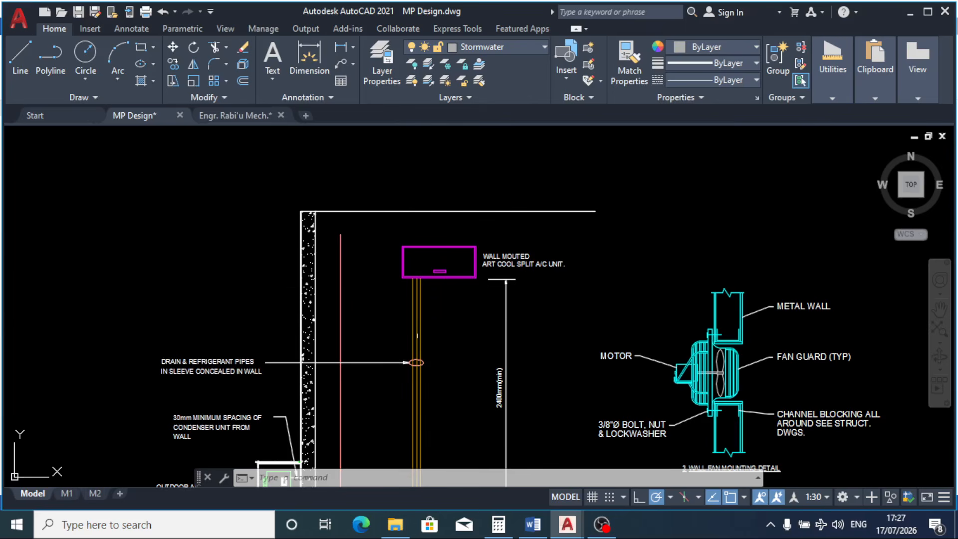
Step: Examine the condensing unit detail, including the refrigerant line, expansion shield, bolt tie-down and concrete pad notes
{"action": "scroll", "coordinate": [412, 236], "scroll_direction": "down", "scroll_amount": 4}
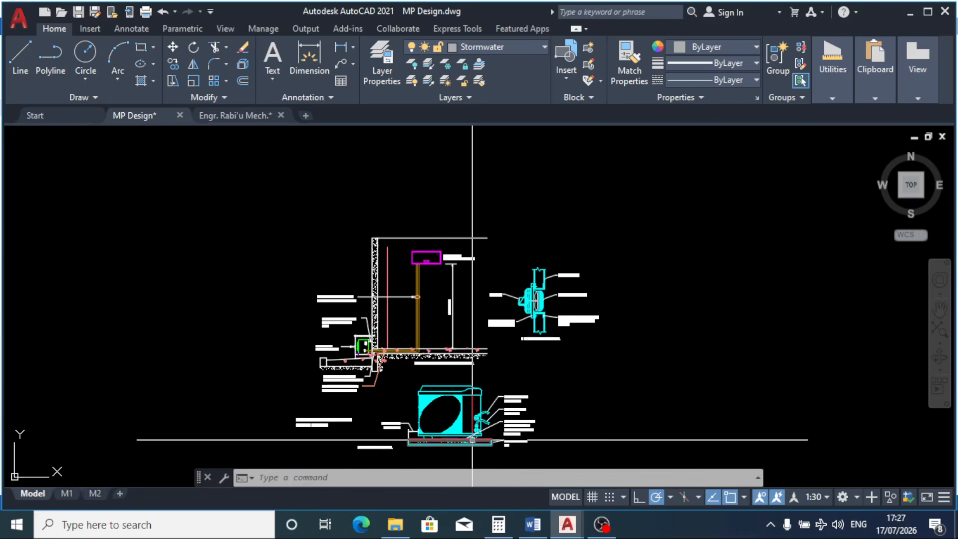
{"action": "scroll", "coordinate": [475, 443], "scroll_direction": "up", "scroll_amount": 2}
{"action": "scroll", "coordinate": [506, 451], "scroll_direction": "up", "scroll_amount": 2}
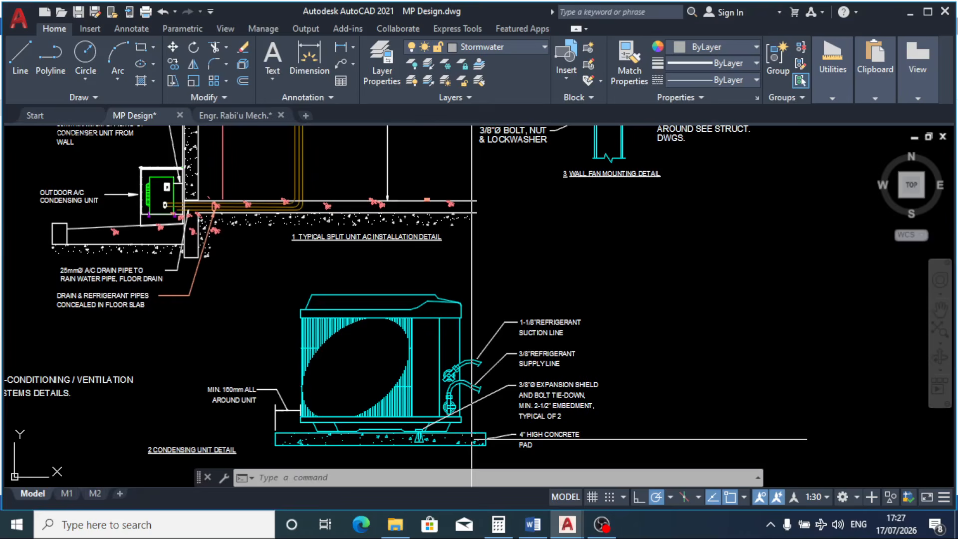
{"action": "scroll", "coordinate": [416, 325], "scroll_direction": "up", "scroll_amount": 2}
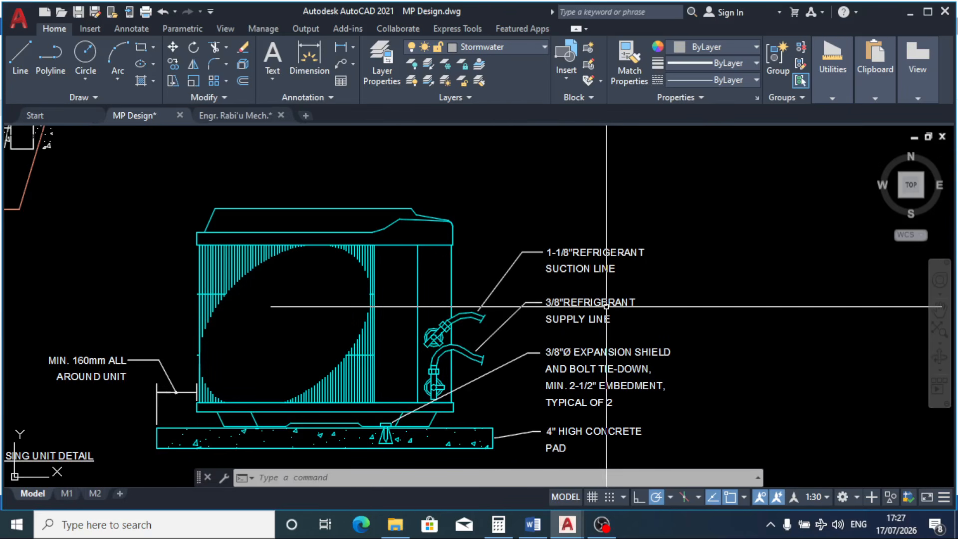
{"action": "middle_click_drag", "start_coordinate": [606, 306], "coordinate": [636, 274]}
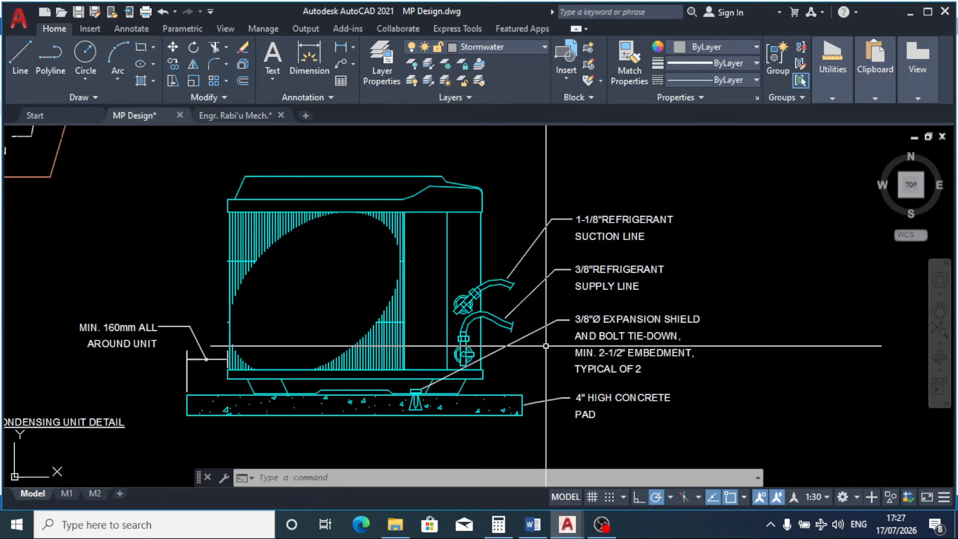
{"action": "scroll", "coordinate": [524, 362], "scroll_direction": "up", "scroll_amount": 2}
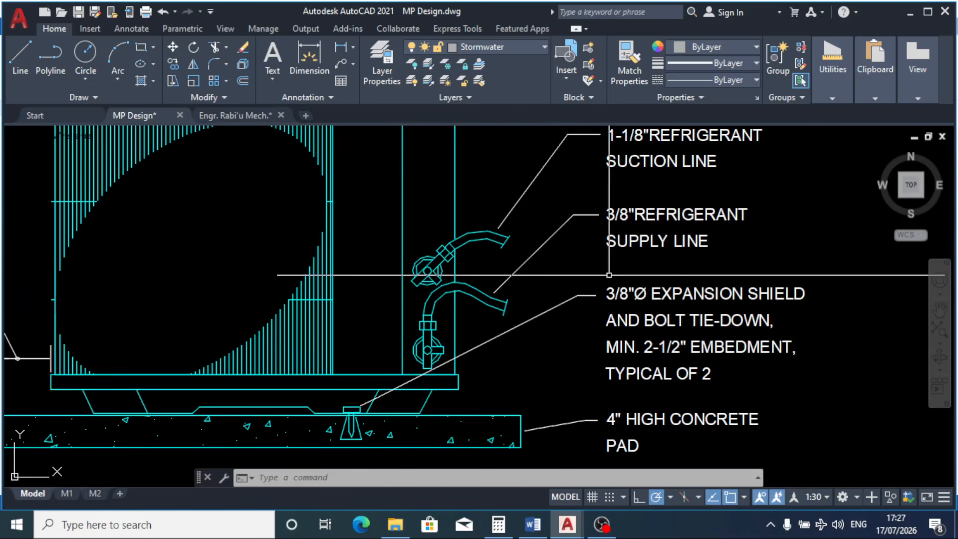
Step: Review the overall arrangement of the mechanical plans and detail sheets around the pasted A/C details in model space
{"action": "scroll", "coordinate": [609, 275], "scroll_direction": "down", "scroll_amount": 10}
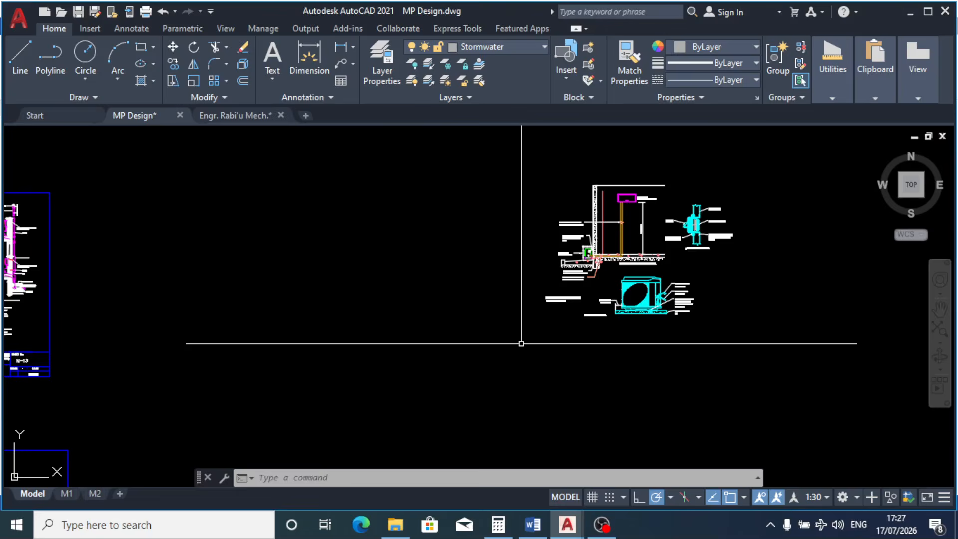
{"action": "scroll", "coordinate": [521, 343], "scroll_direction": "down", "scroll_amount": 6}
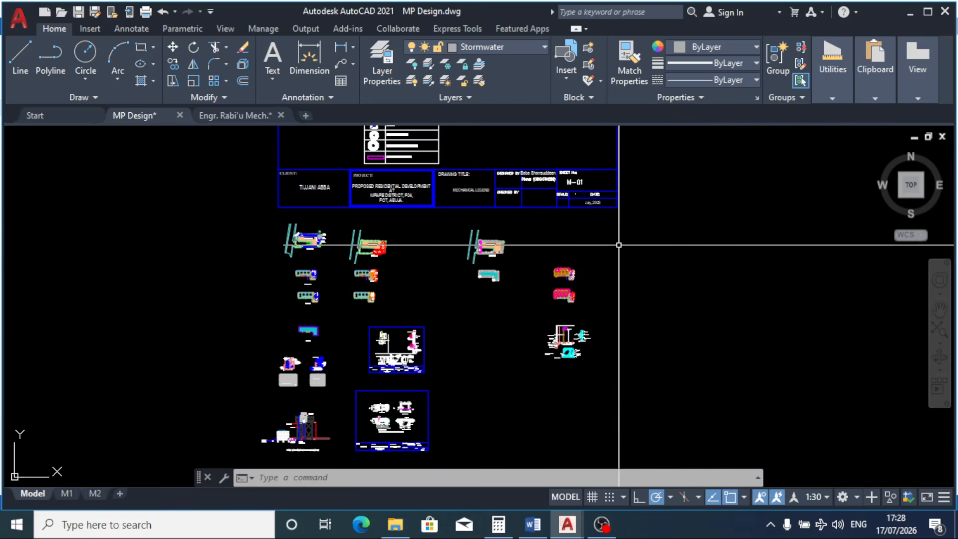
{"action": "scroll", "coordinate": [589, 235], "scroll_direction": "up", "scroll_amount": 2}
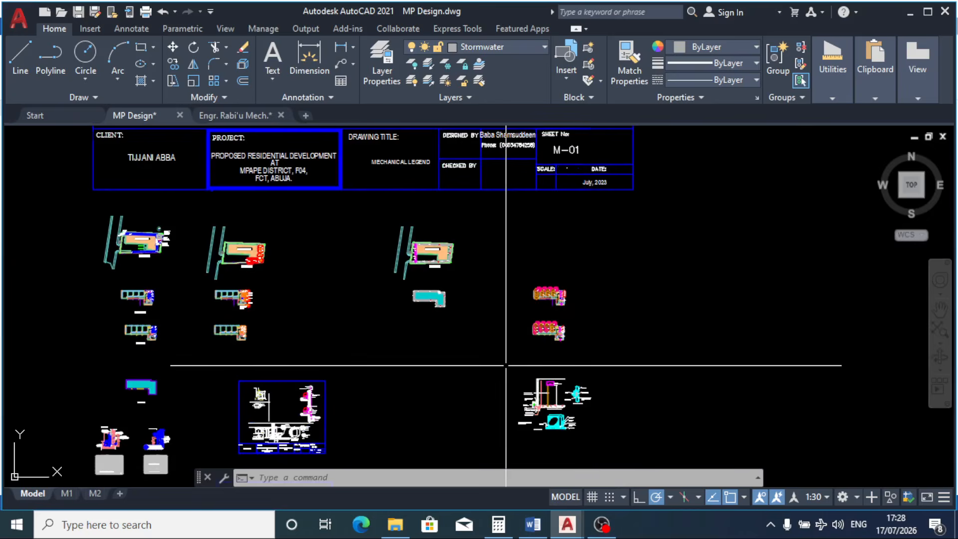
{"action": "scroll", "coordinate": [554, 419], "scroll_direction": "up", "scroll_amount": 2}
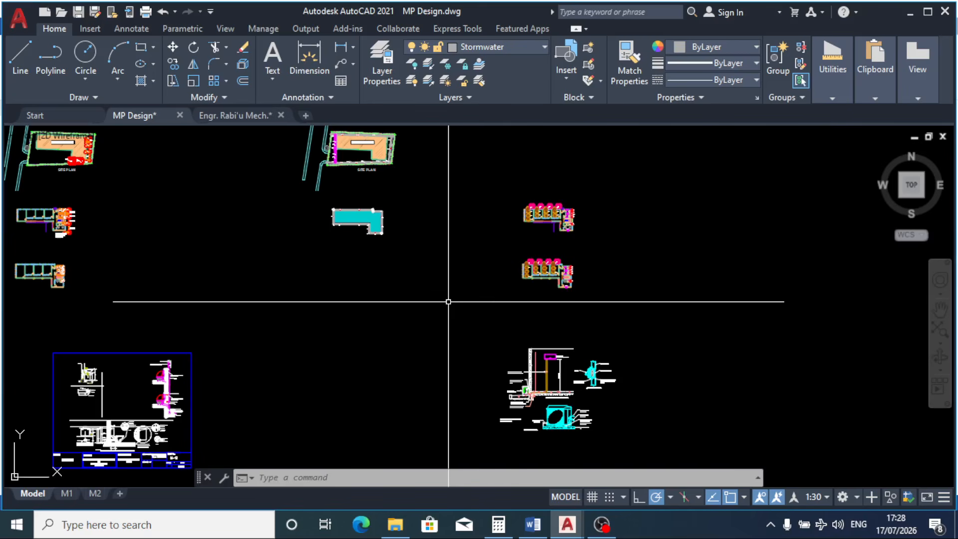
{"action": "scroll", "coordinate": [455, 291], "scroll_direction": "down", "scroll_amount": 5}
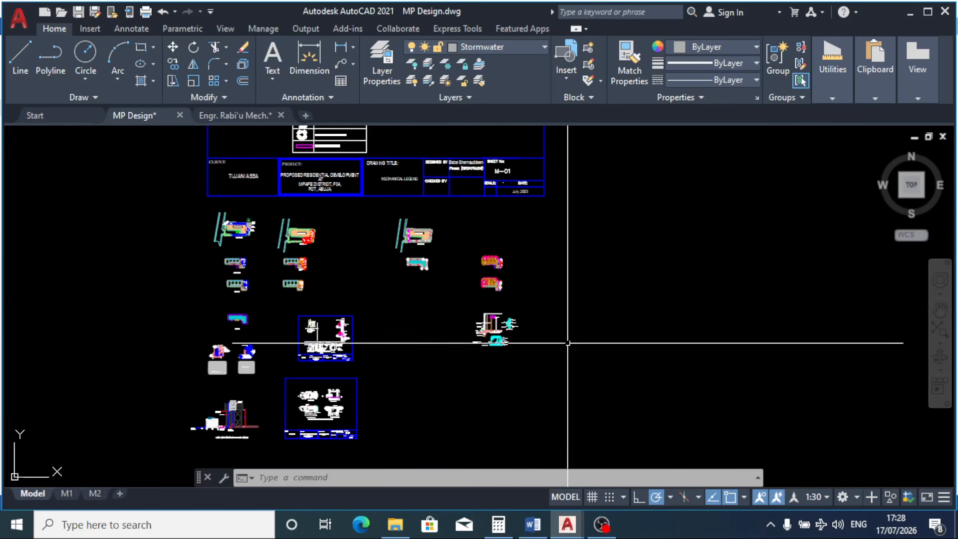